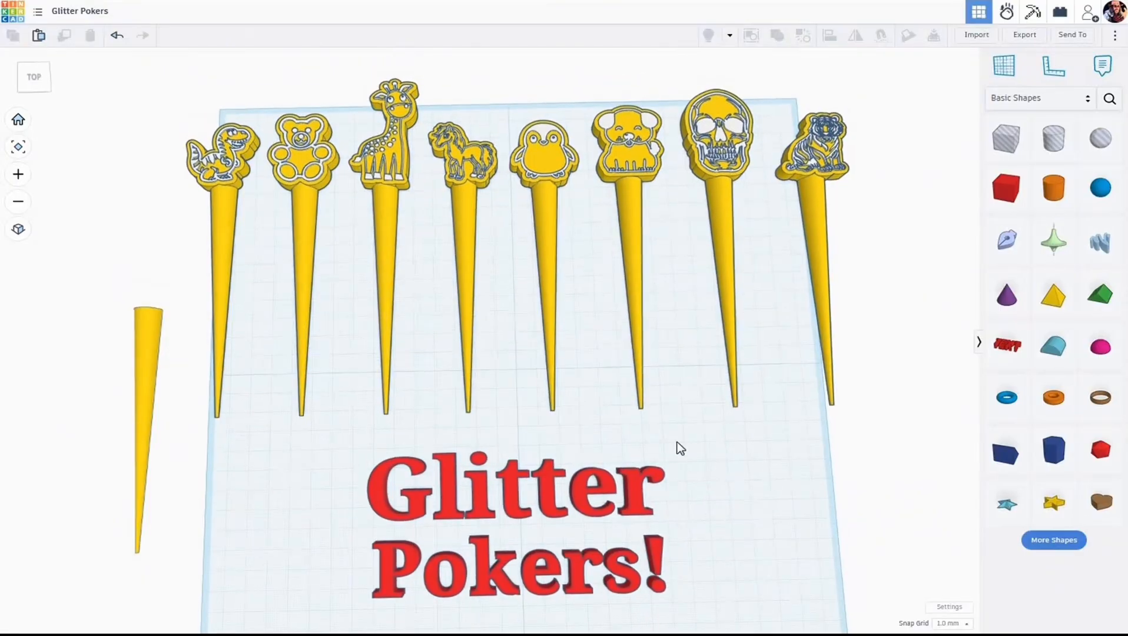
- Examine the row of eight finished glitter pokers, the loose spike and the title text on the workplane
scroll(551, 398, up, 2)
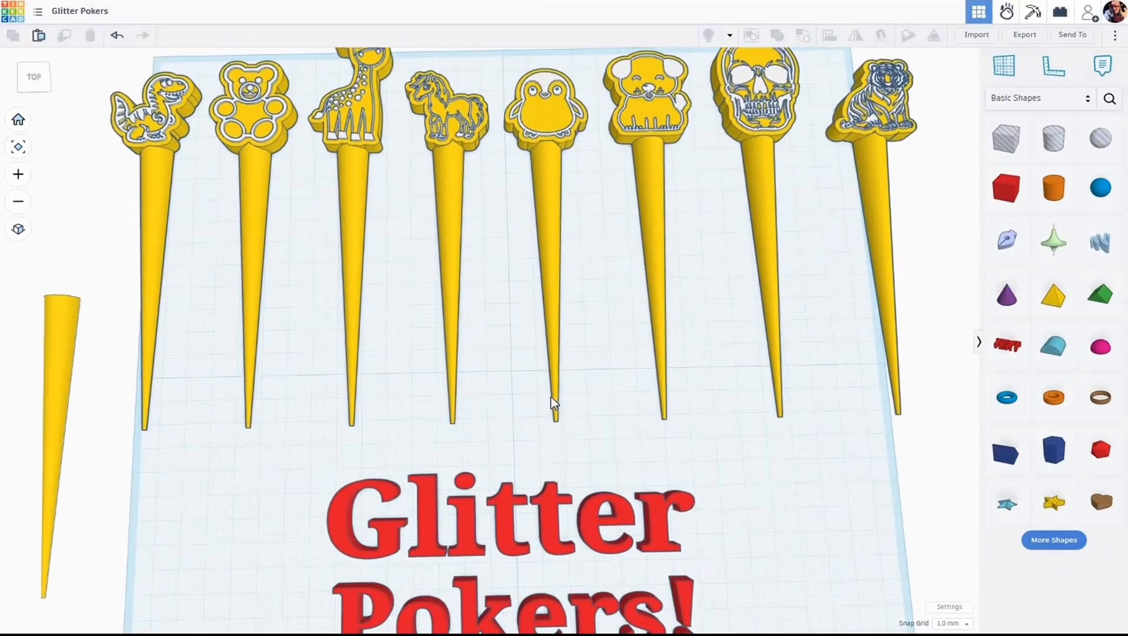
scroll(518, 376, down, 3)
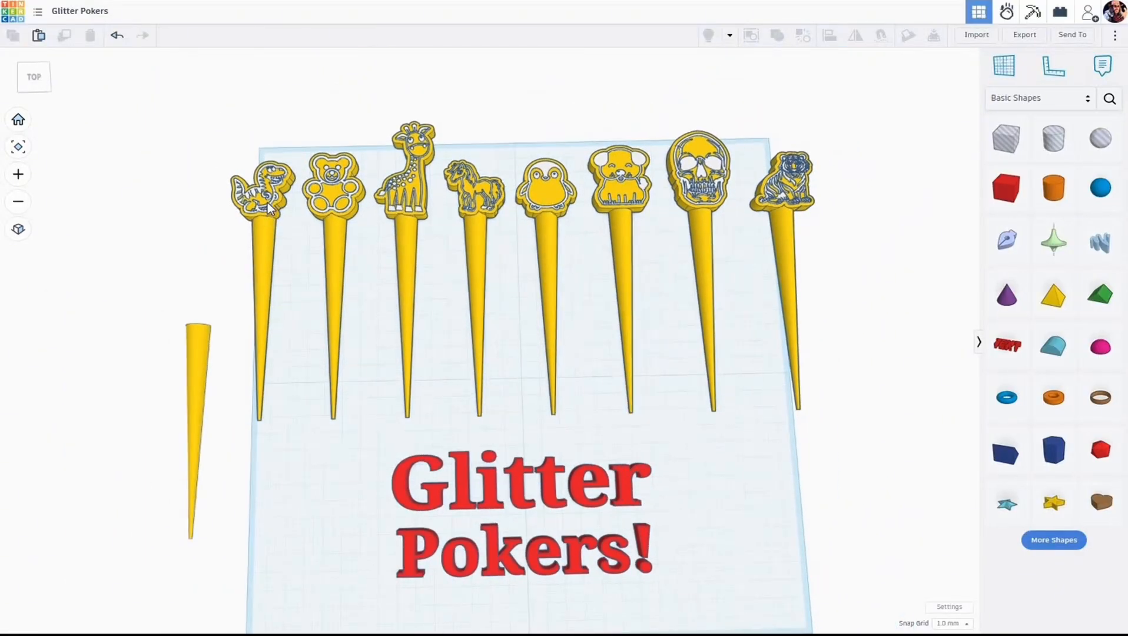
scroll(267, 202, up, 4)
scroll(294, 215, up, 2)
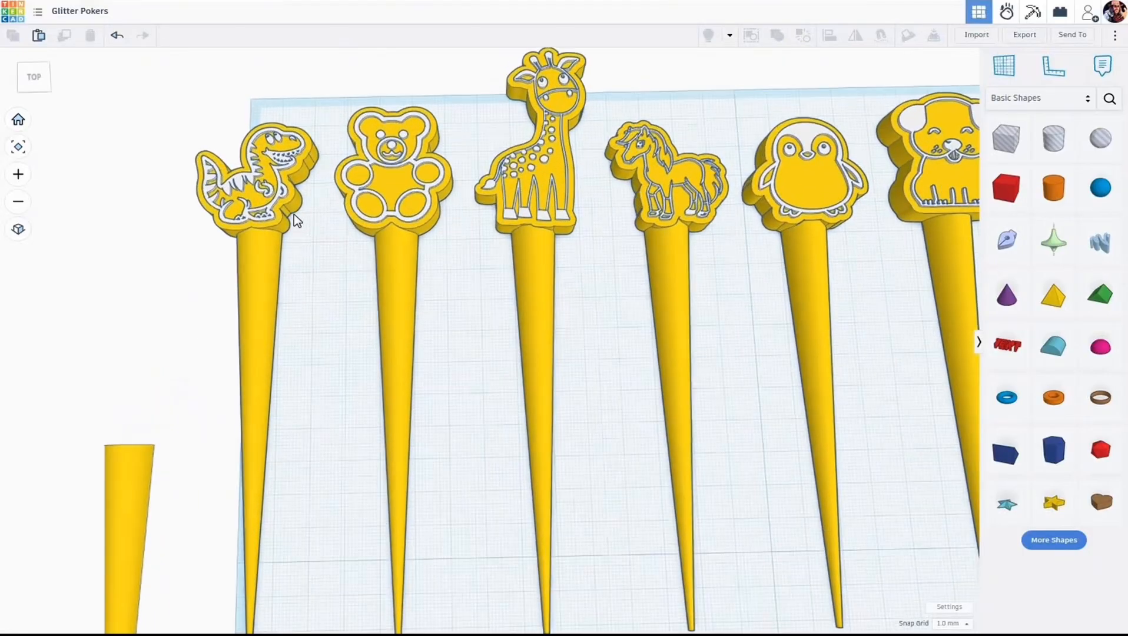
scroll(291, 217, down, 2)
scroll(463, 269, down, 3)
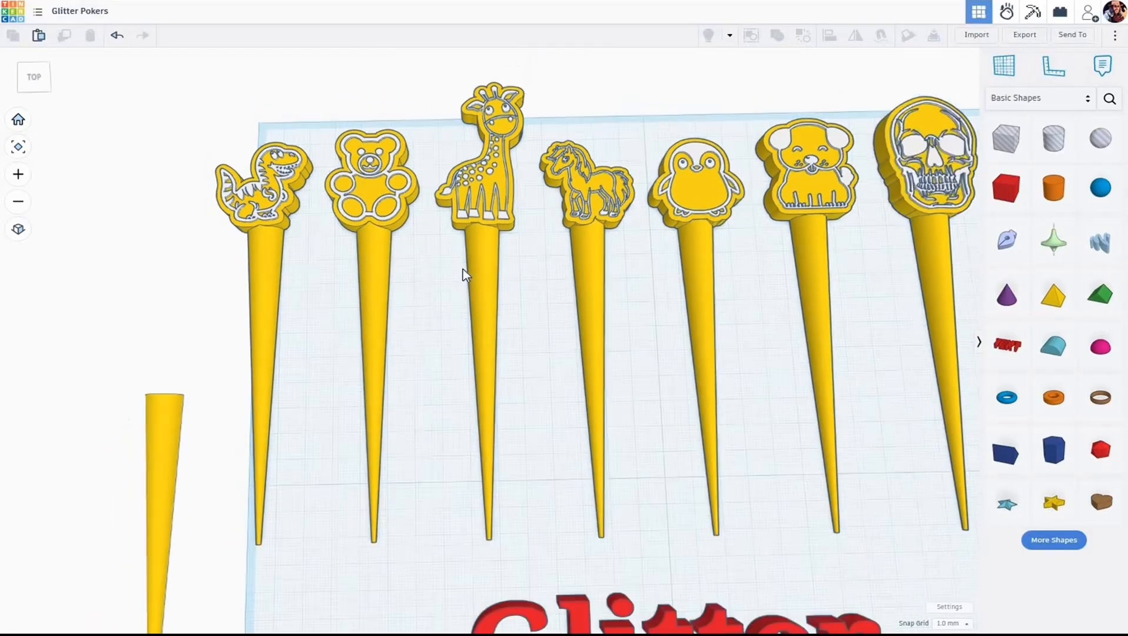
middle_drag(462, 314, 449, 334)
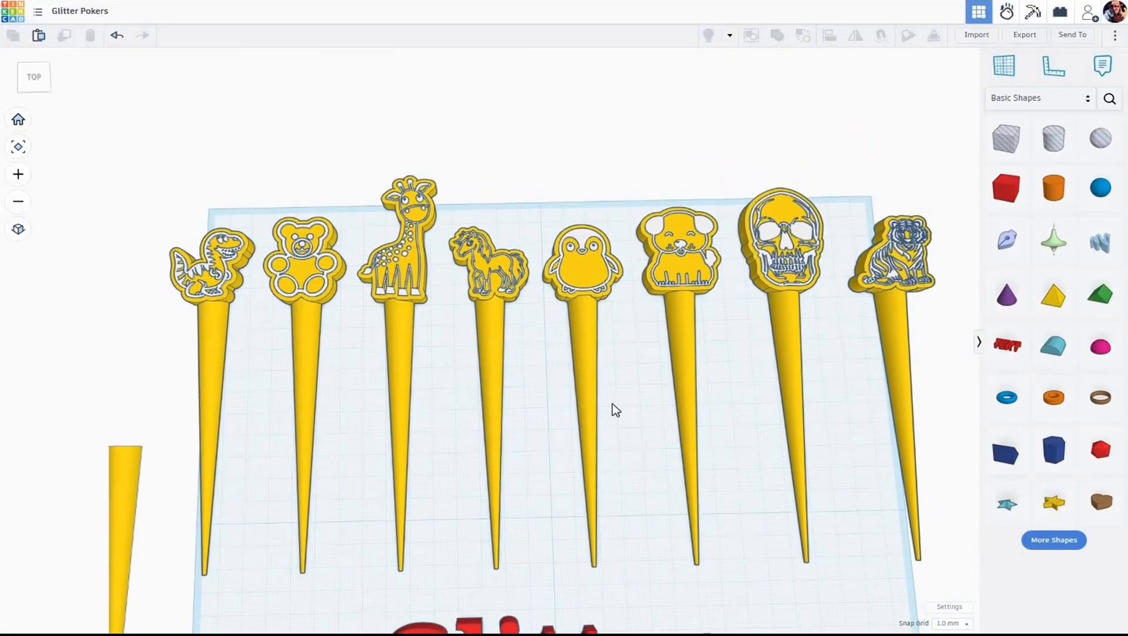
middle_drag(612, 404, 661, 307)
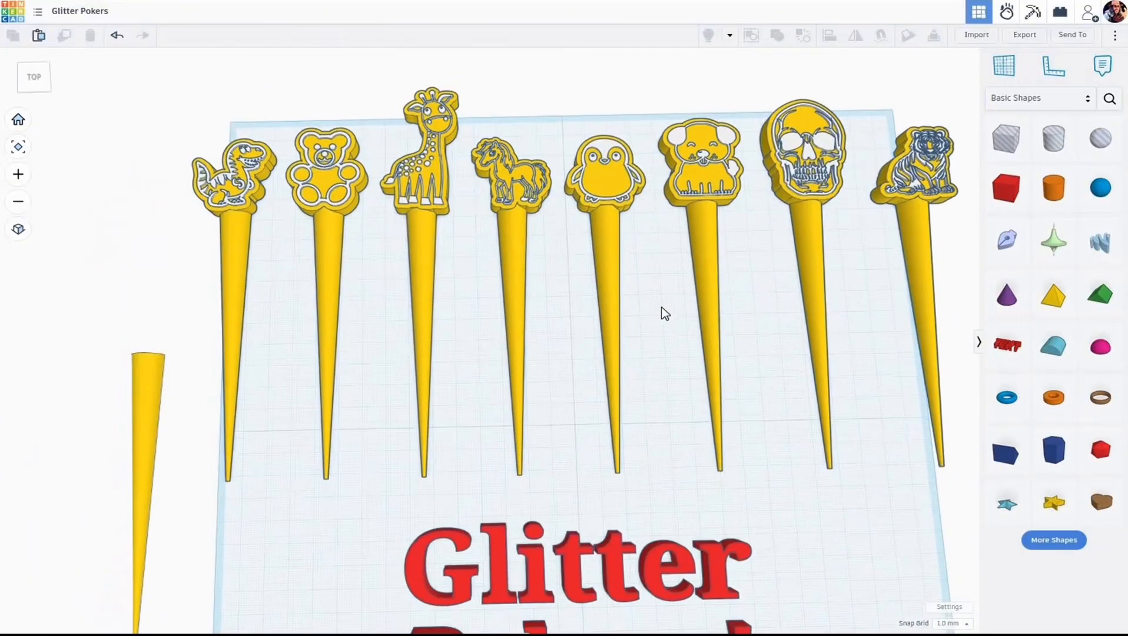
scroll(664, 313, down, 5)
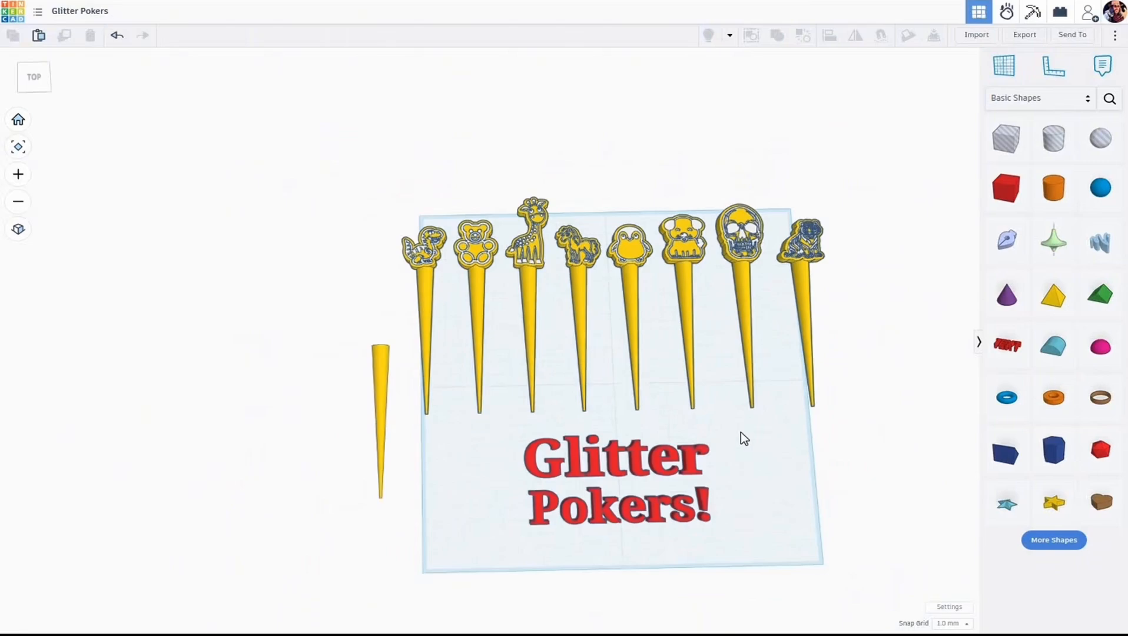
middle_drag(675, 411, 578, 364)
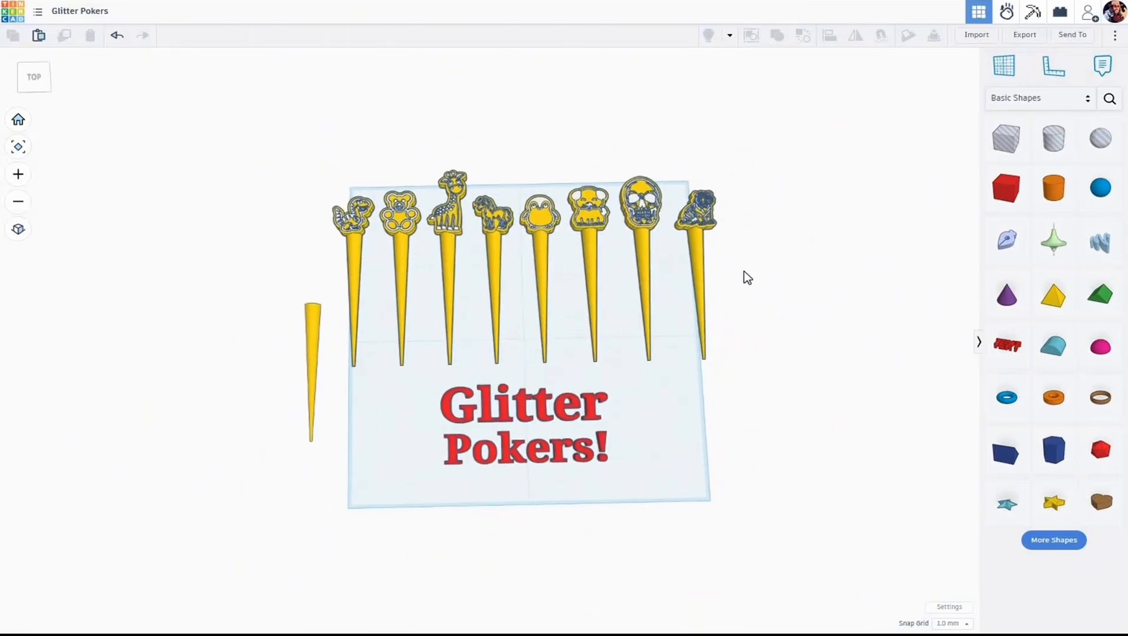
- Move the eight pokers together about 118 mm back past the workplane's rear edge, and delete the red "Glitter Pokers!" text
drag(272, 184, 785, 283)
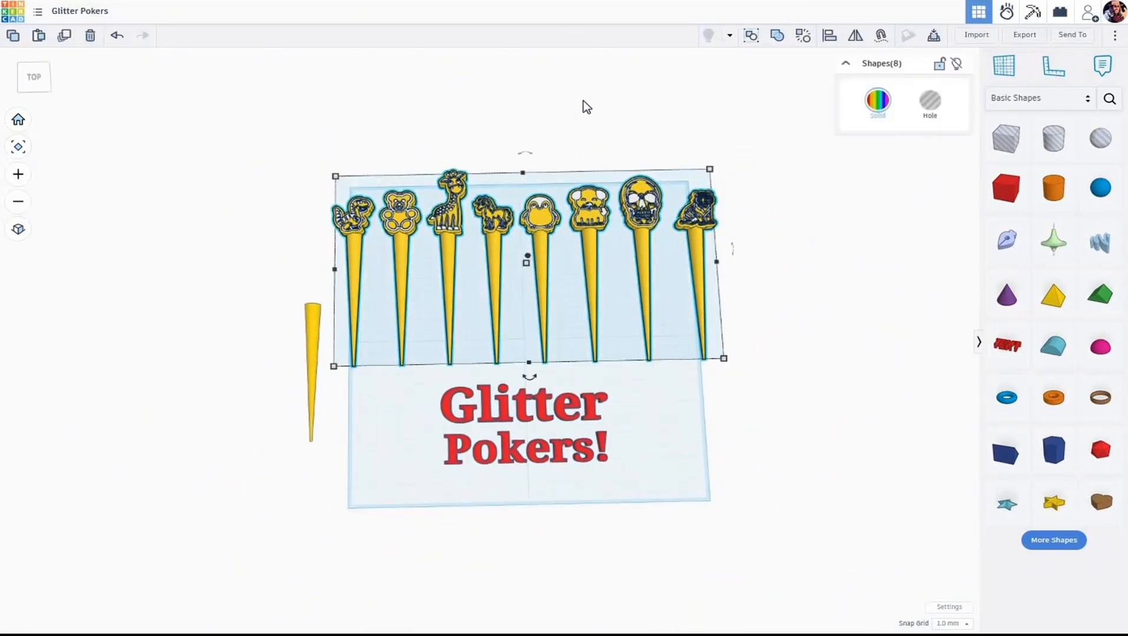
drag(584, 101, 584, 94)
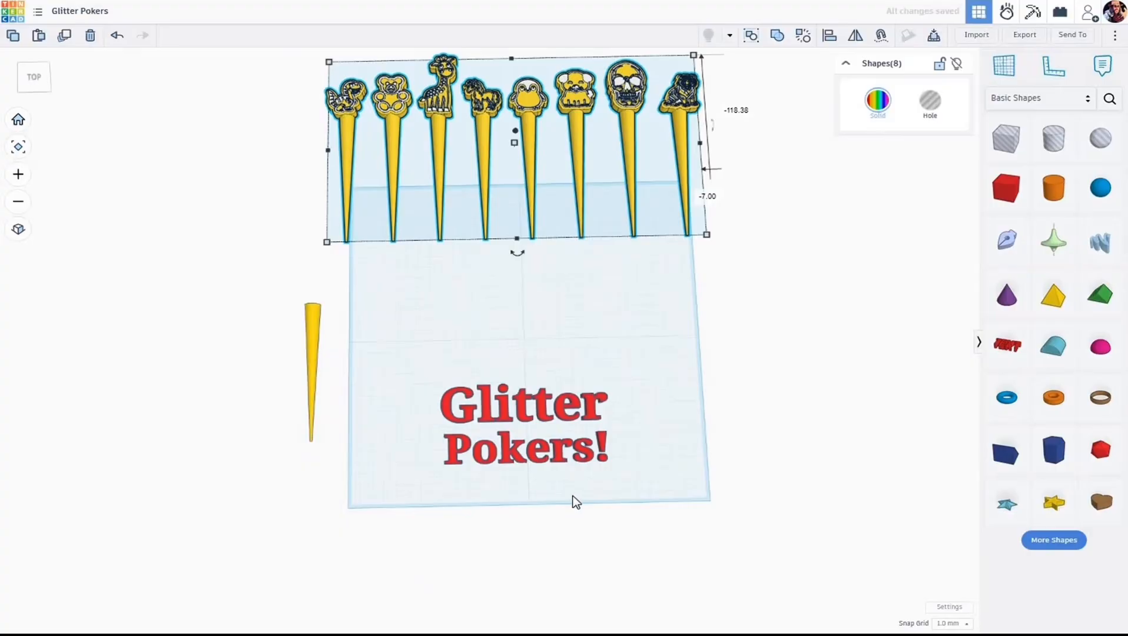
key(Delete)
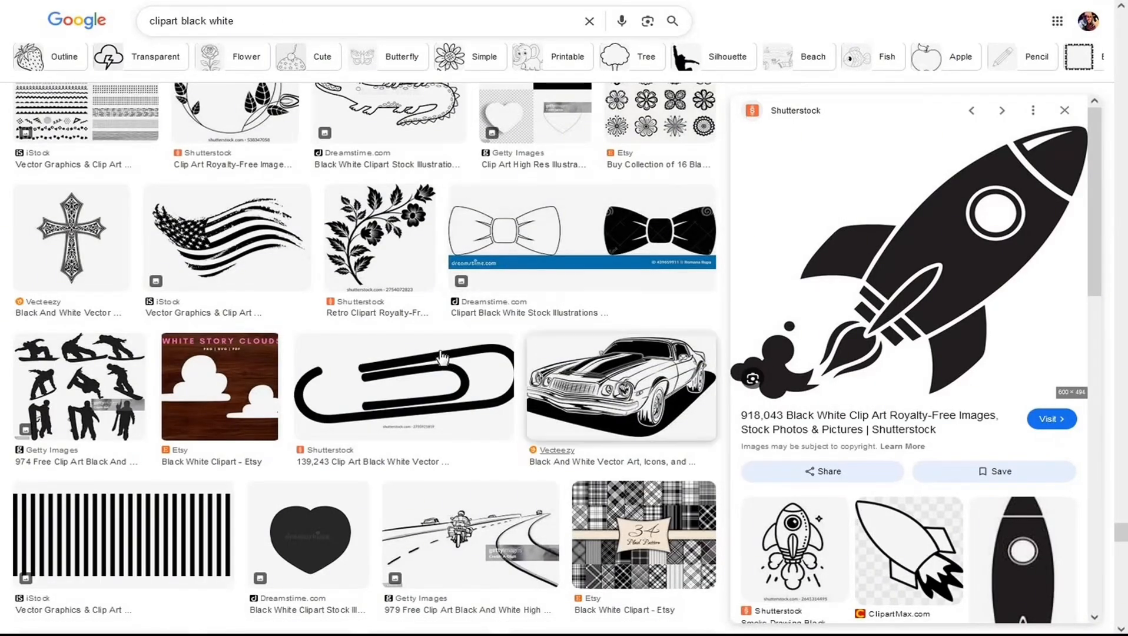
- Switch to Google Images and browse the results for "clipart black white"
scroll(439, 356, down, 15)
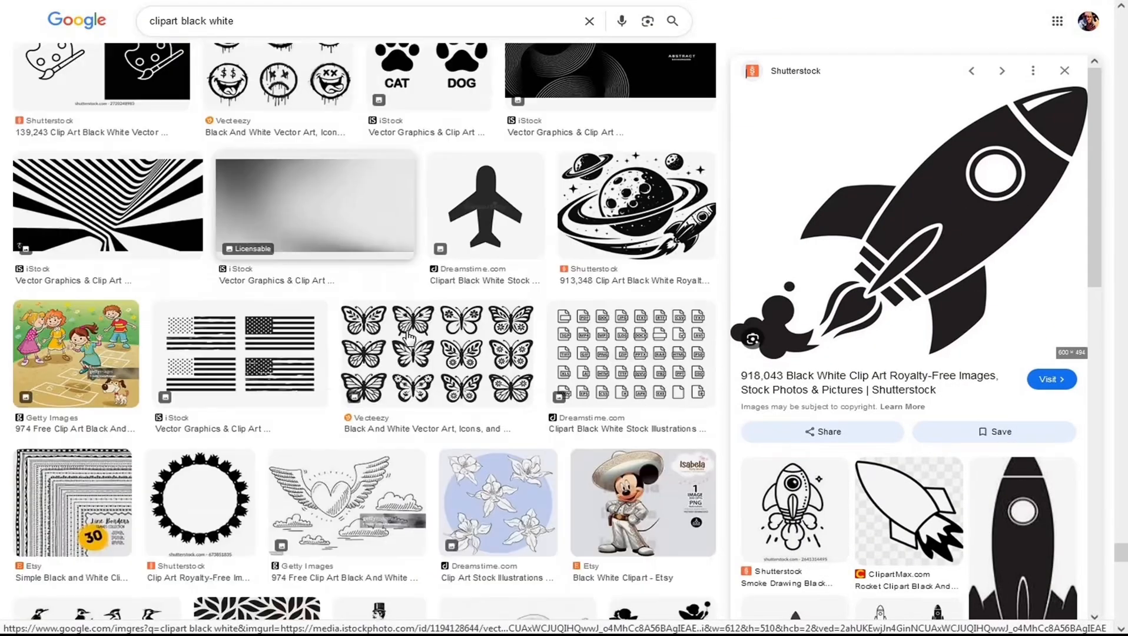
scroll(409, 341, down, 5)
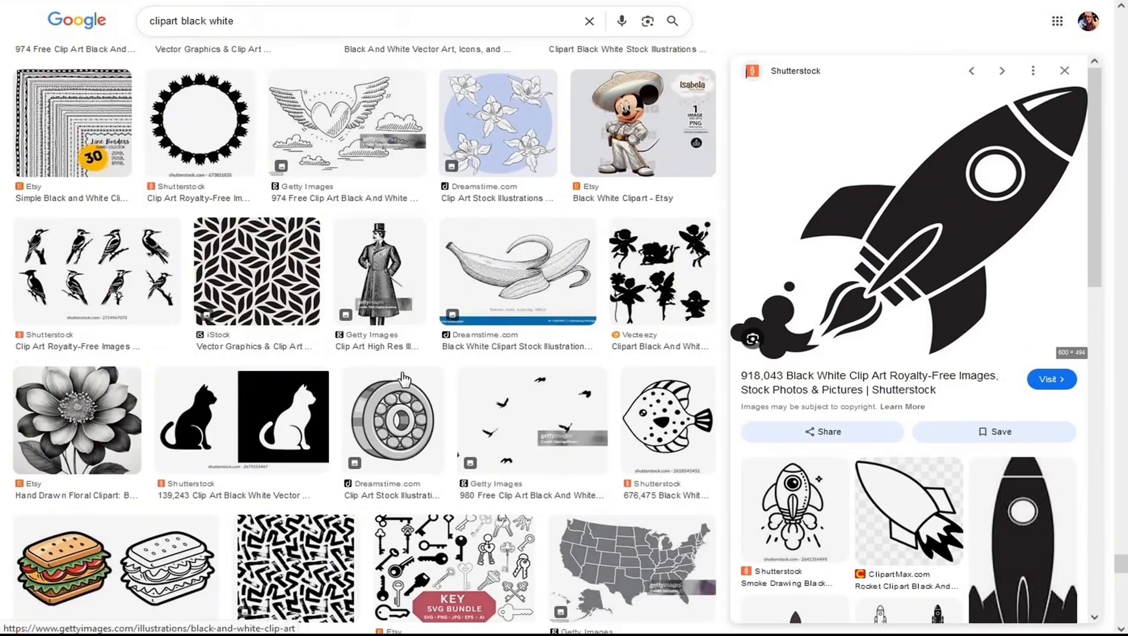
scroll(412, 362, down, 5)
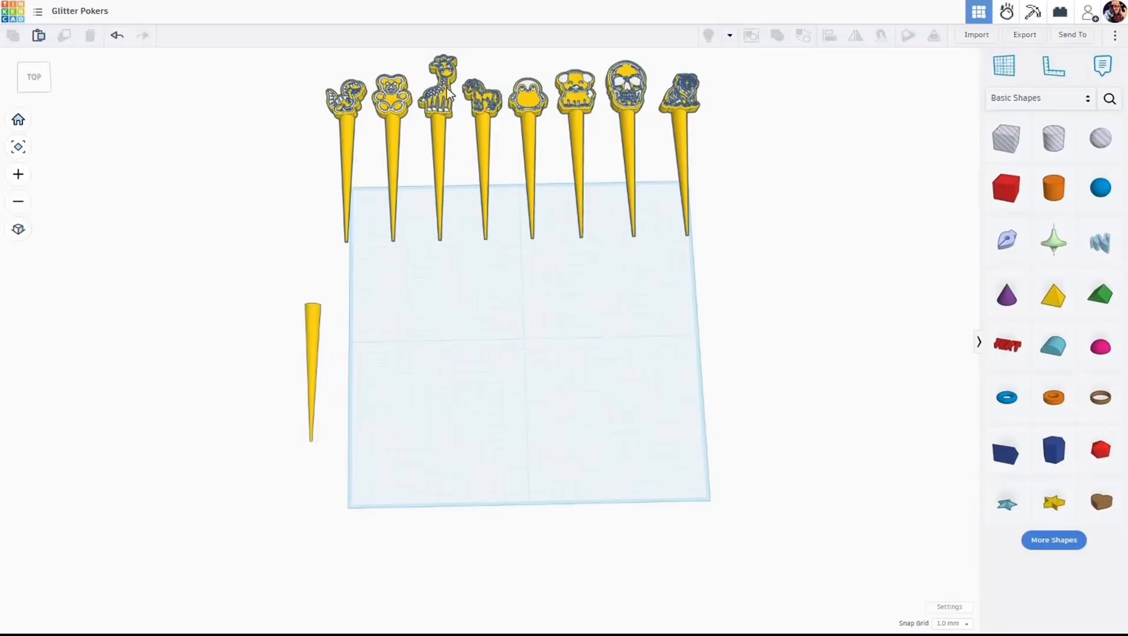
scroll(446, 89, up, 3)
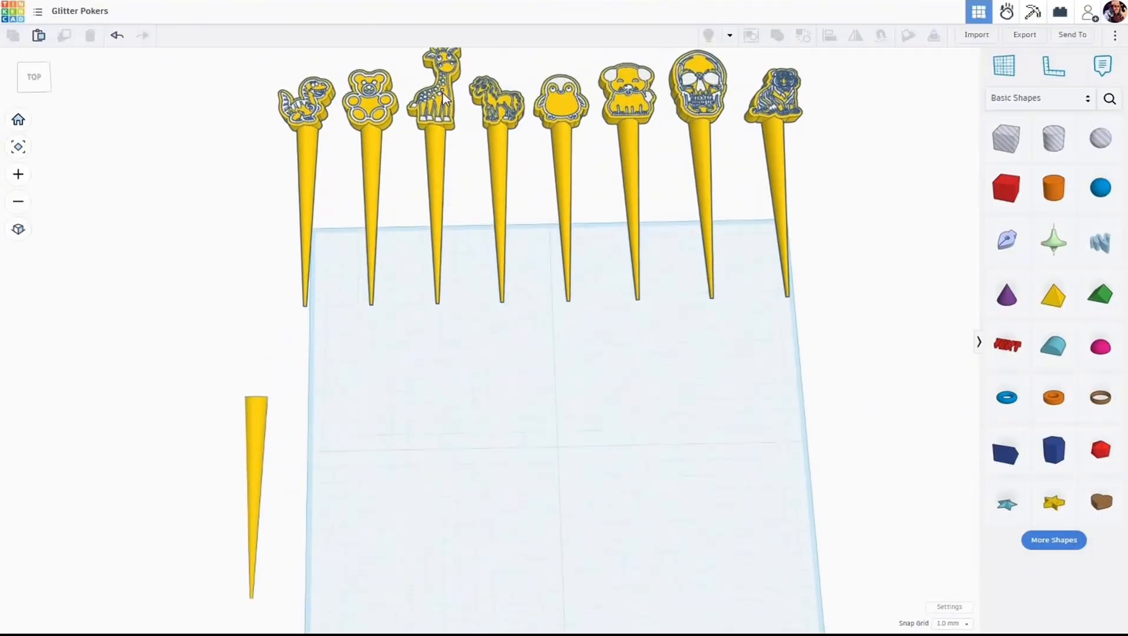
scroll(442, 94, down, 5)
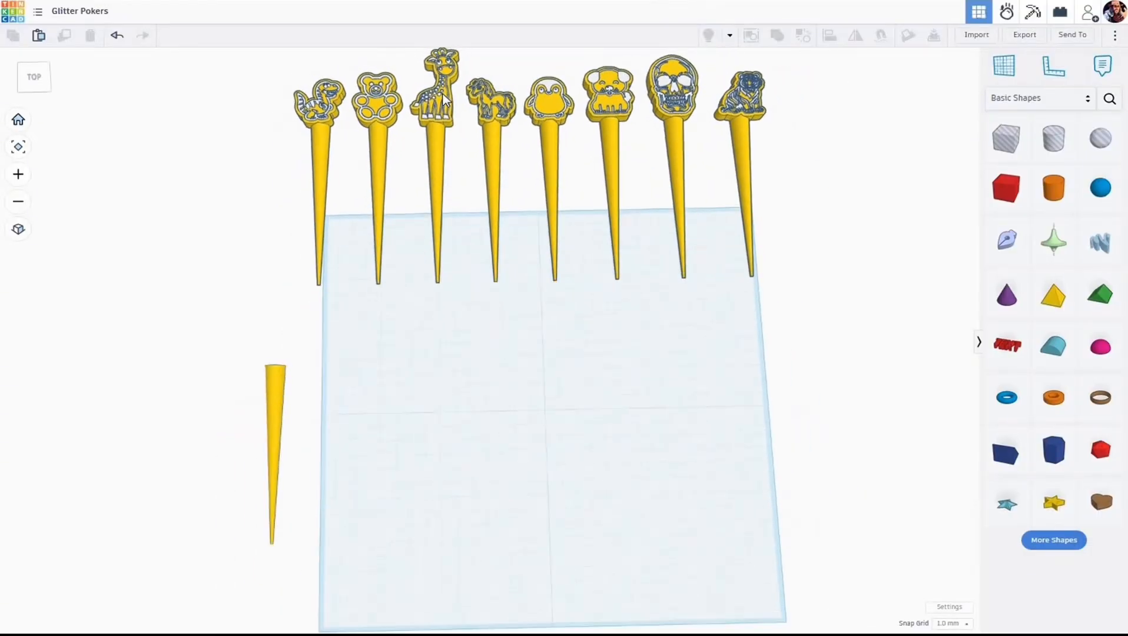
right_drag(790, 102, 796, 25)
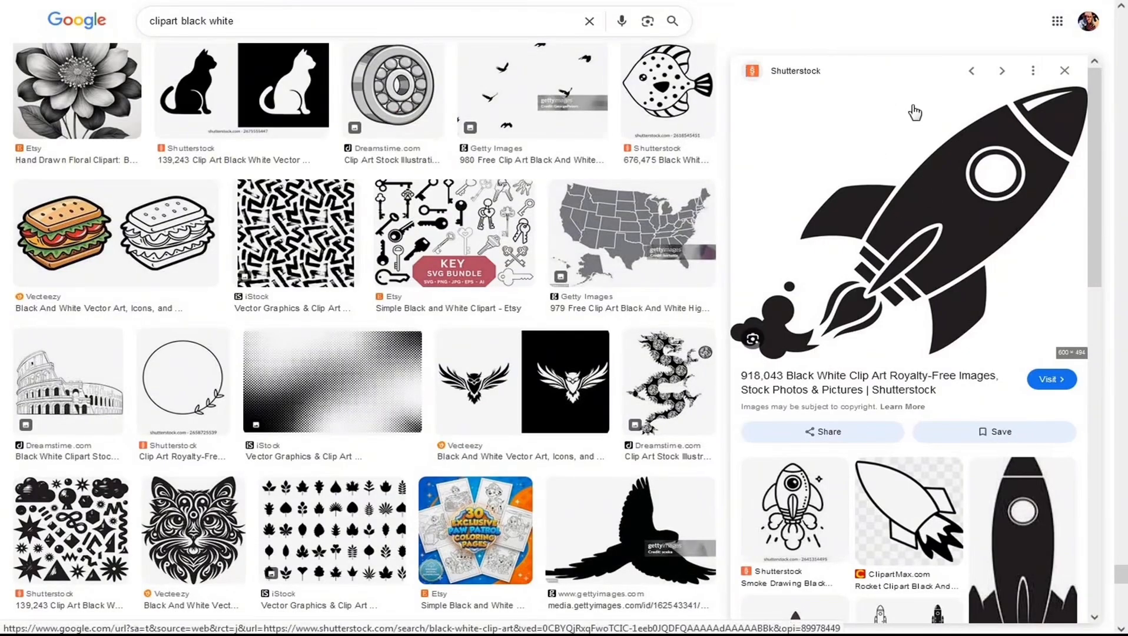
- Save the black rocket ship clipart from Google Images as a WebP image named rocketship in the STL's folder
right_click(922, 211)
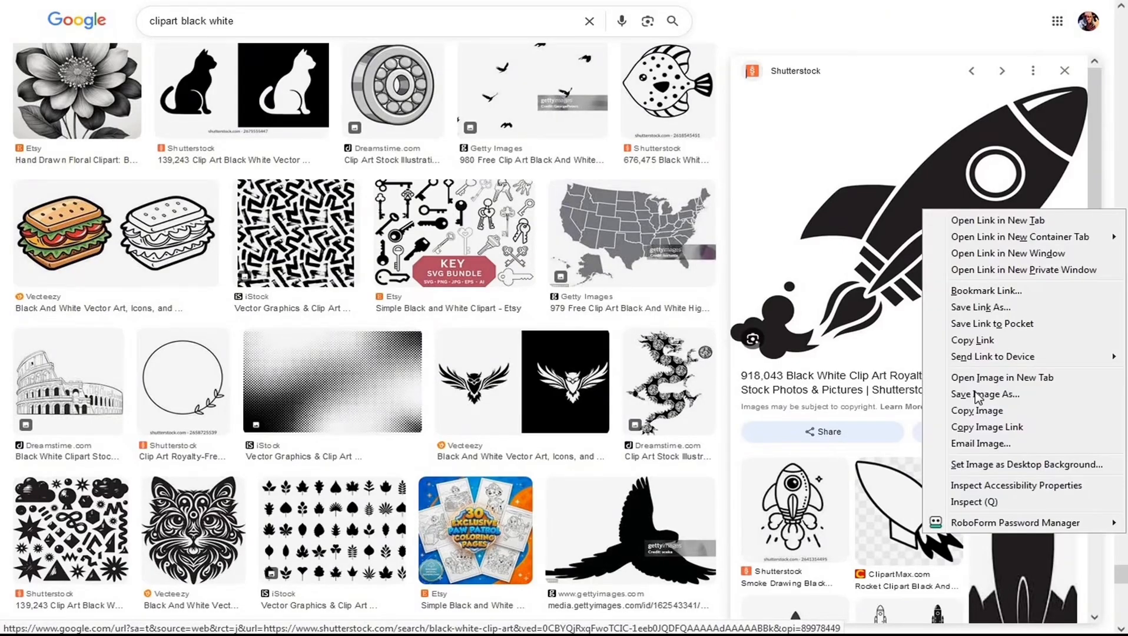
click(977, 394)
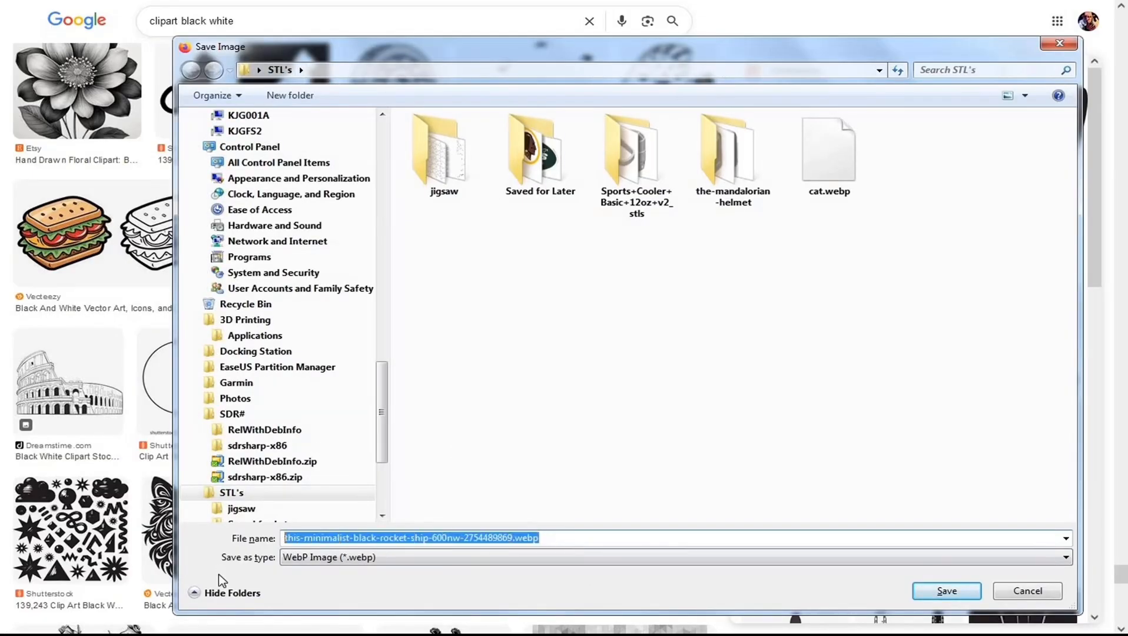
text(rocketship)
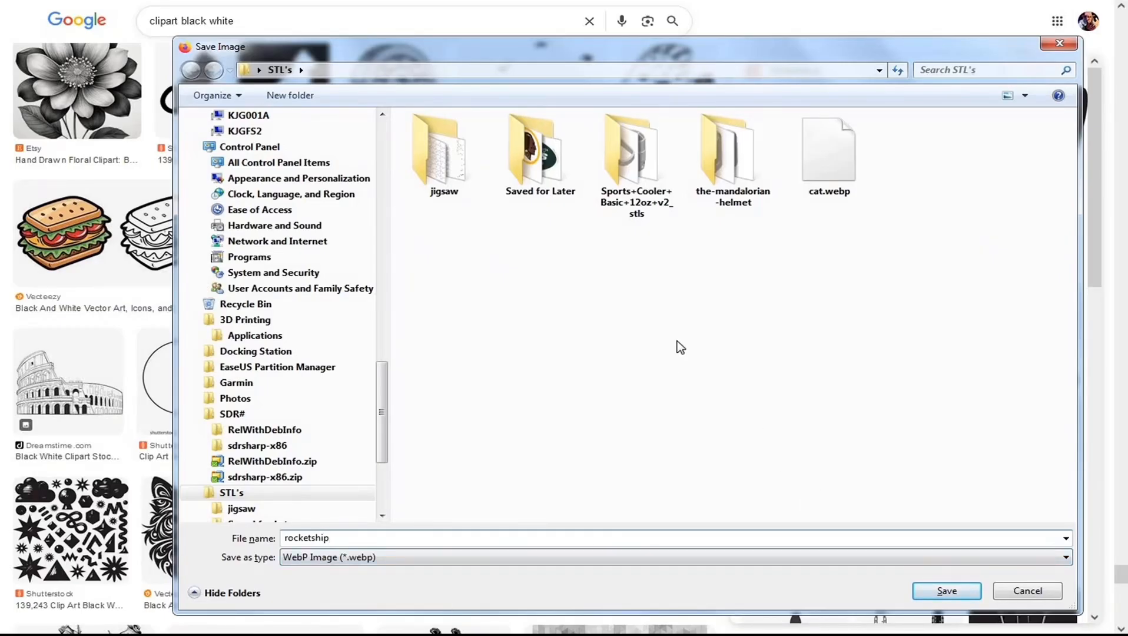
click(952, 593)
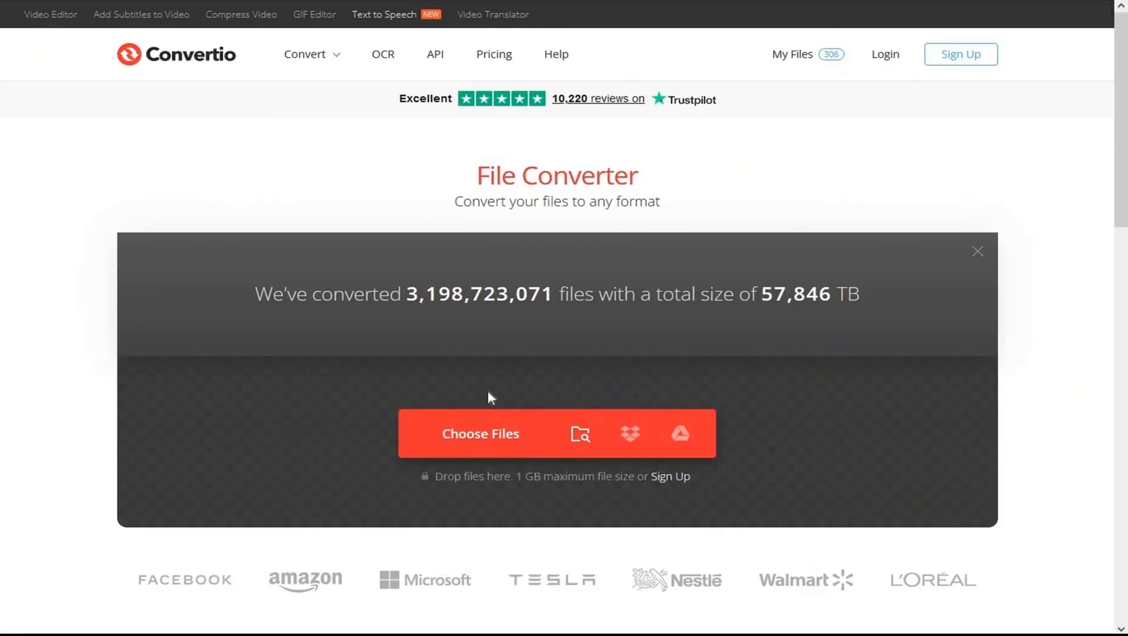
- Switch to Convertio and upload rocketship.webp from the STL's folder for conversion
click(480, 436)
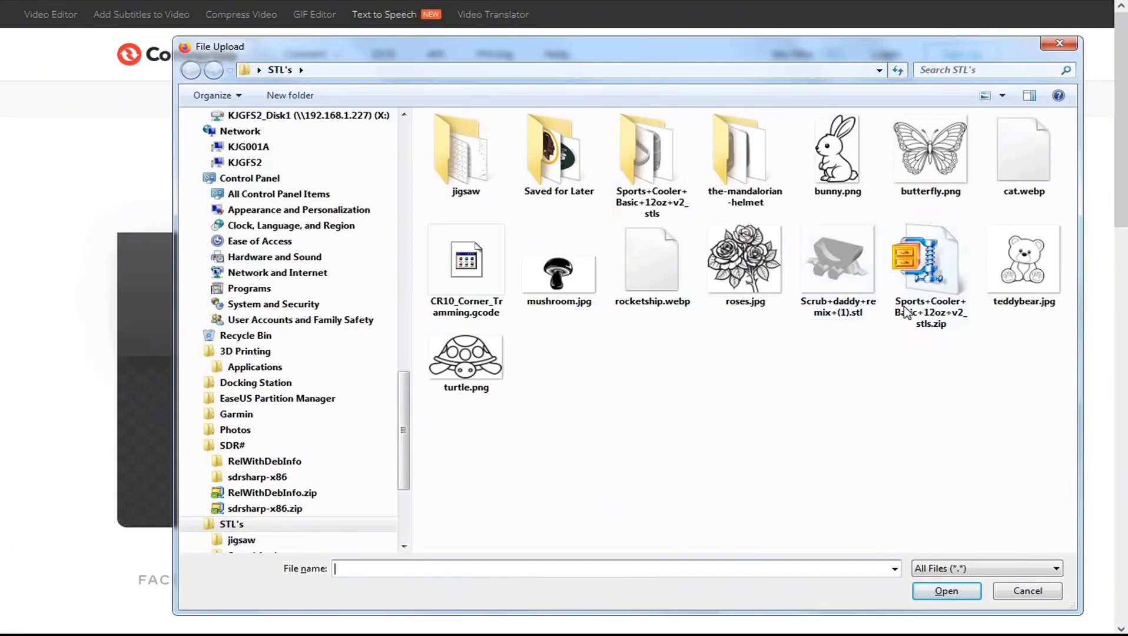
click(656, 259)
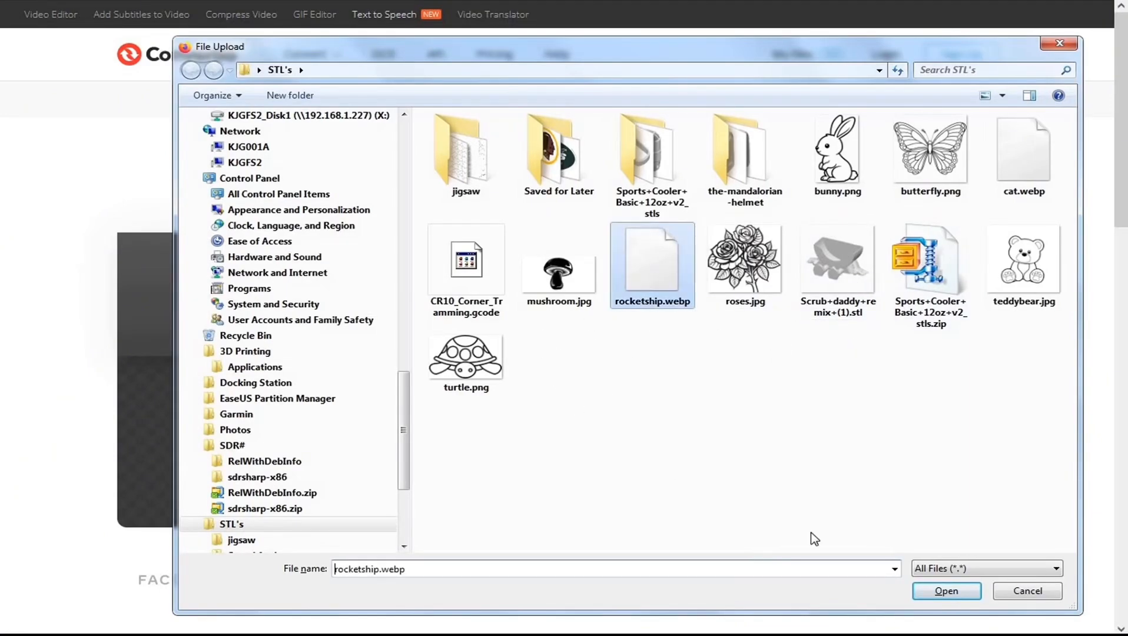
click(946, 591)
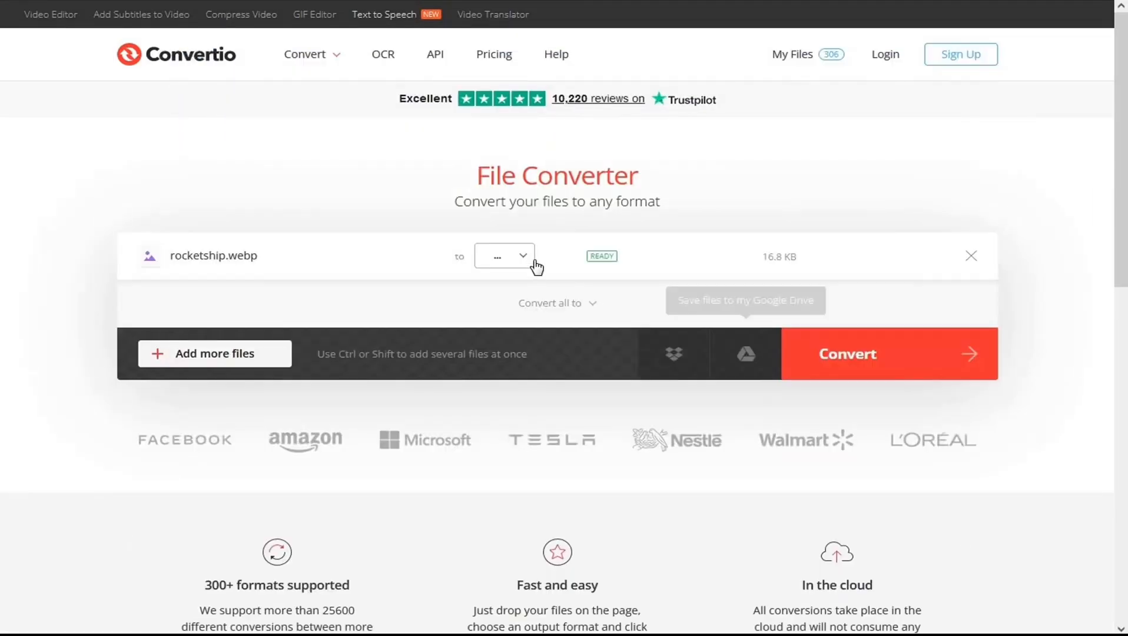
- Convert rocketship.webp to SVG and save the result as rocketship.svg in the STL's folder
click(526, 260)
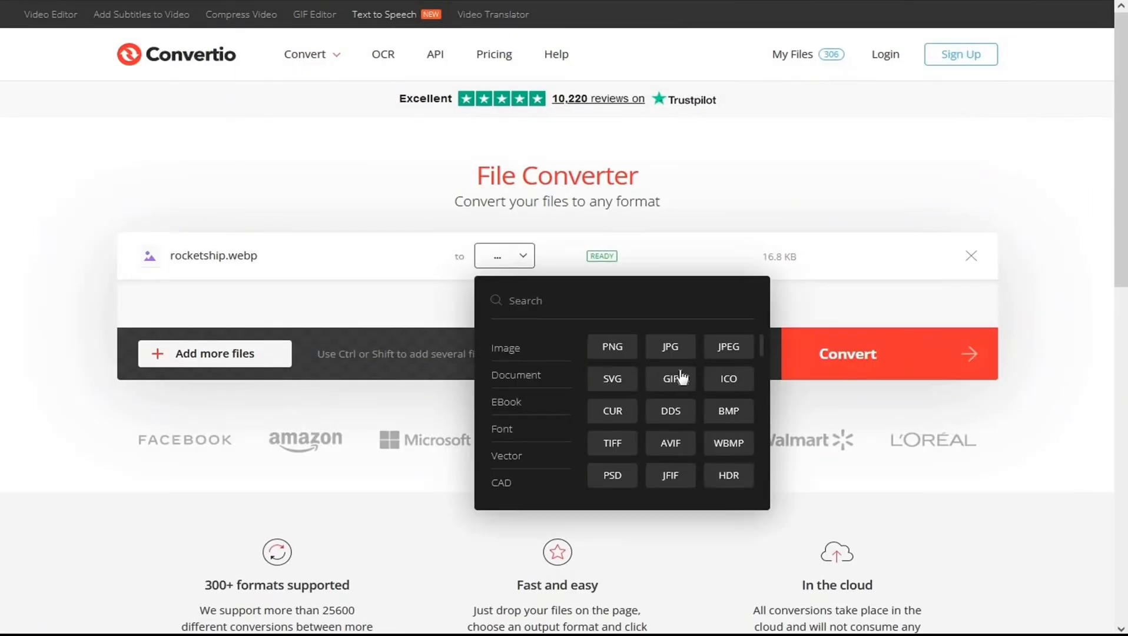
click(612, 381)
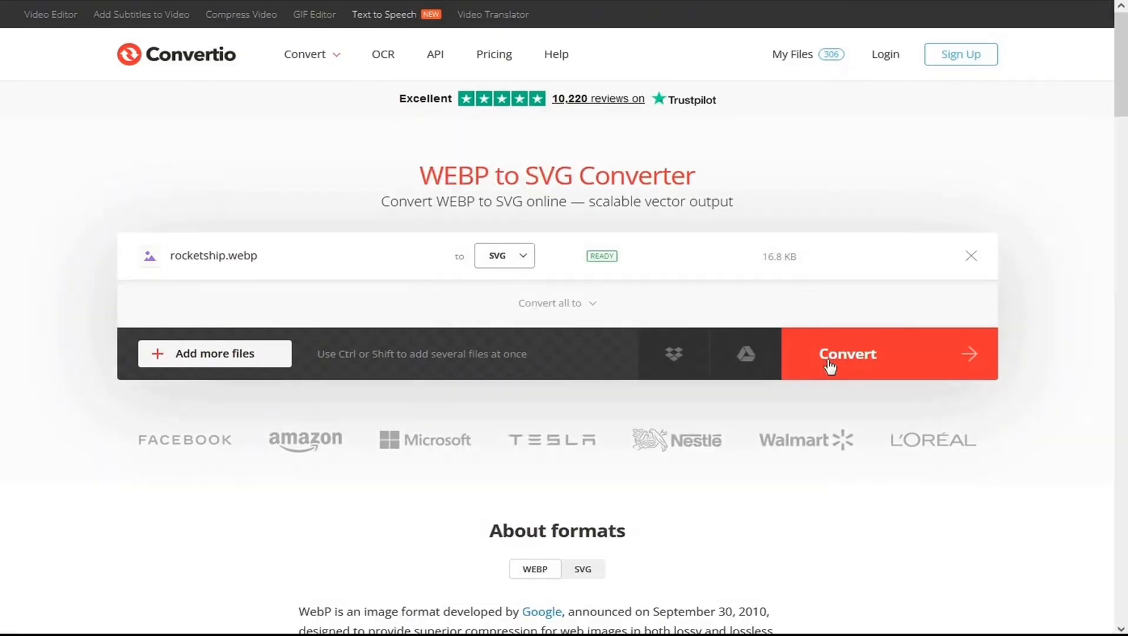
click(859, 372)
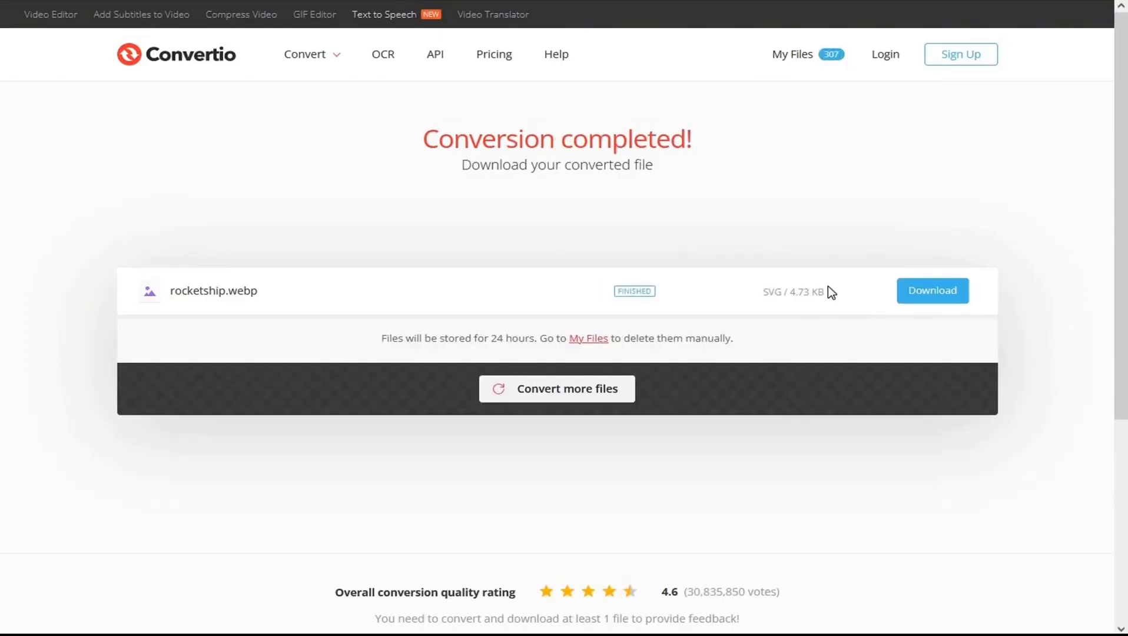
click(941, 292)
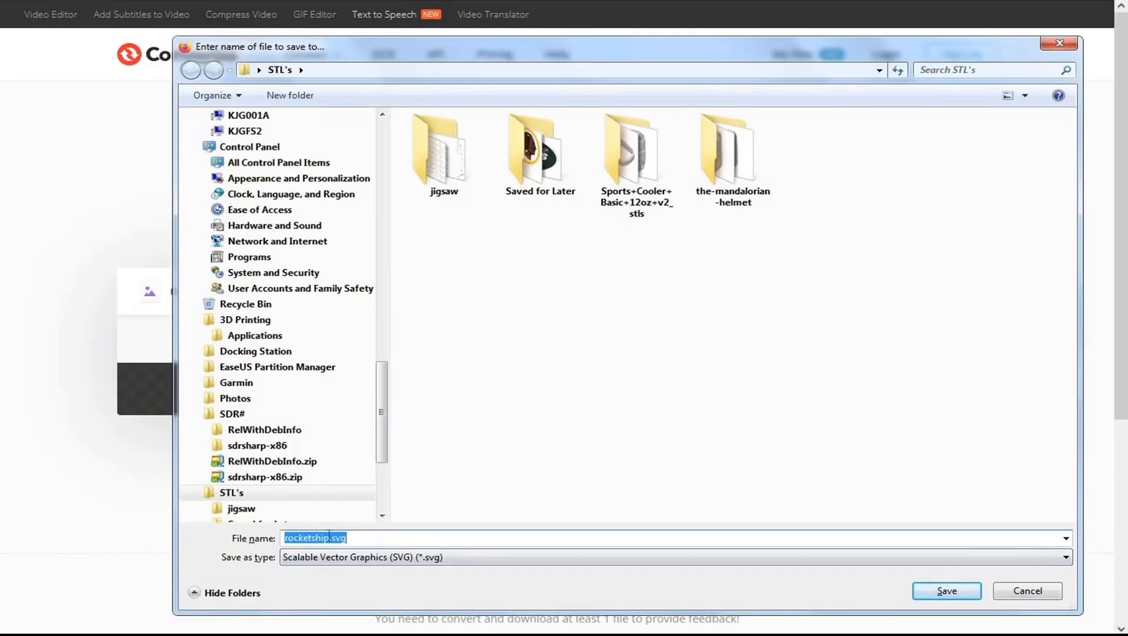
click(946, 591)
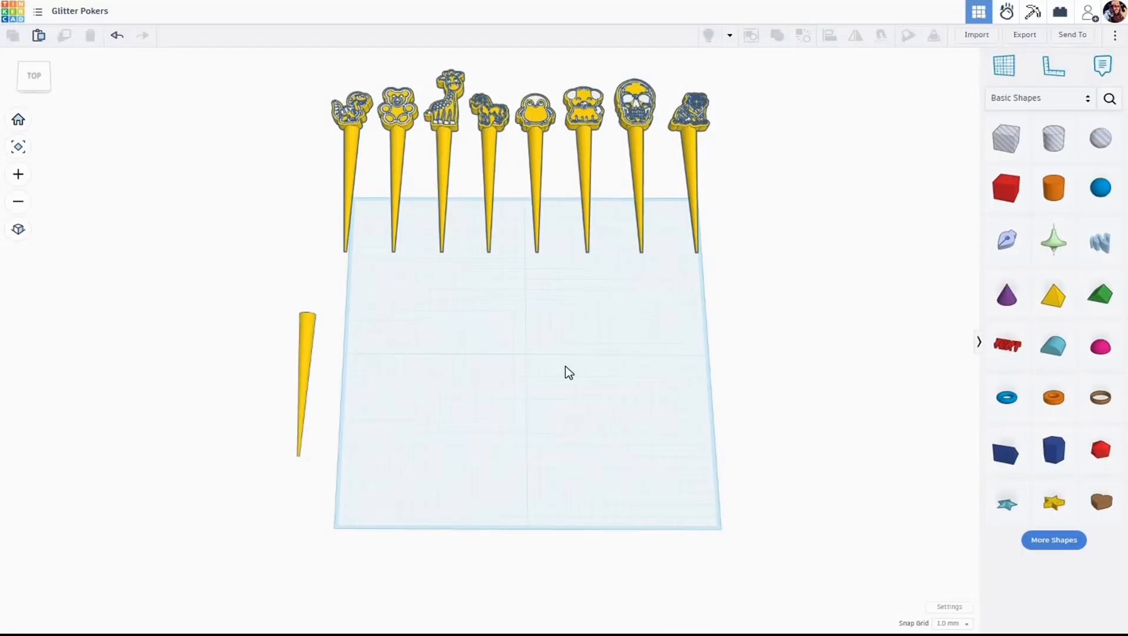
- Switch to Tinkercad and move the loose spike about 189 mm back and 34 mm sideways, beside the dinosaur poker
scroll(559, 372, up, 2)
right_drag(556, 364, 534, 374)
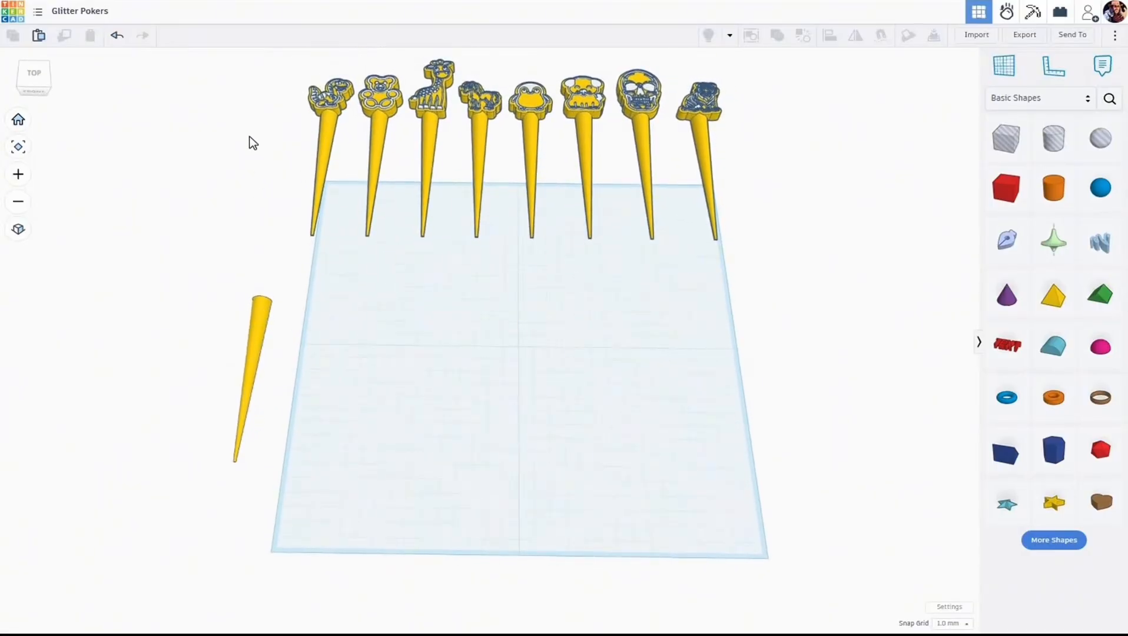
drag(263, 318, 255, 116)
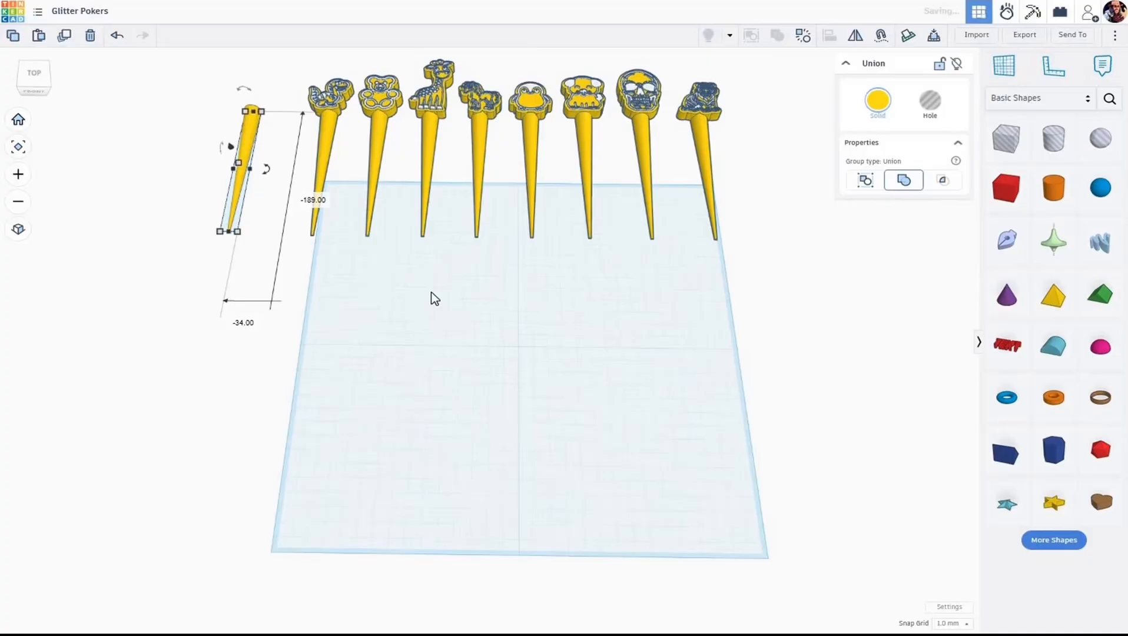
click(939, 217)
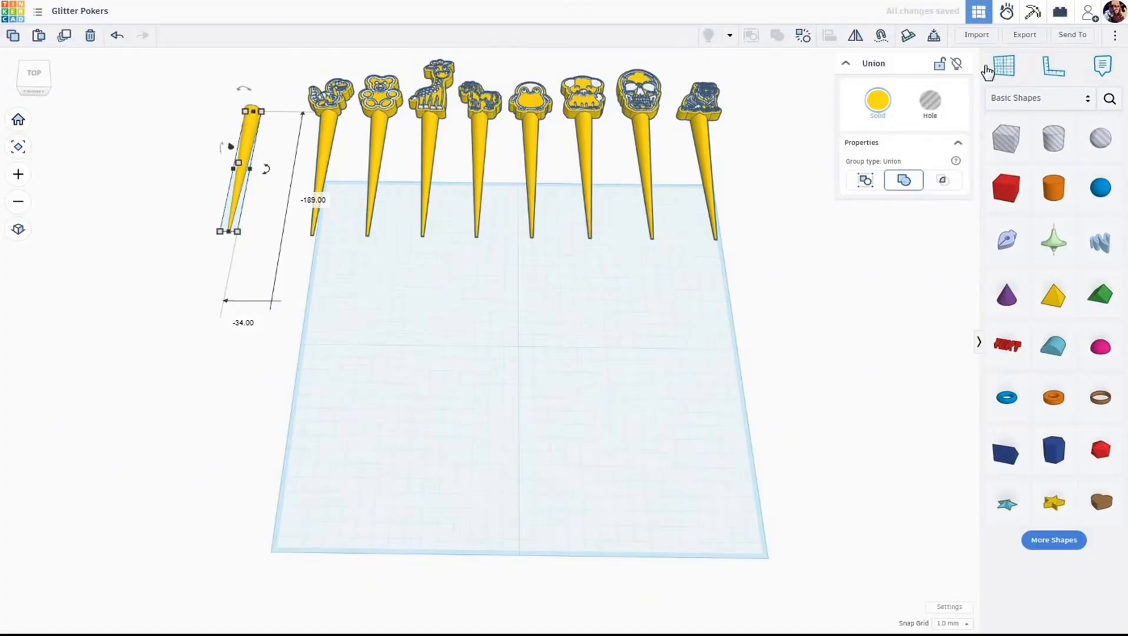
- Choose rocketship.svg from the STL's folder as the shape file to import
click(977, 36)
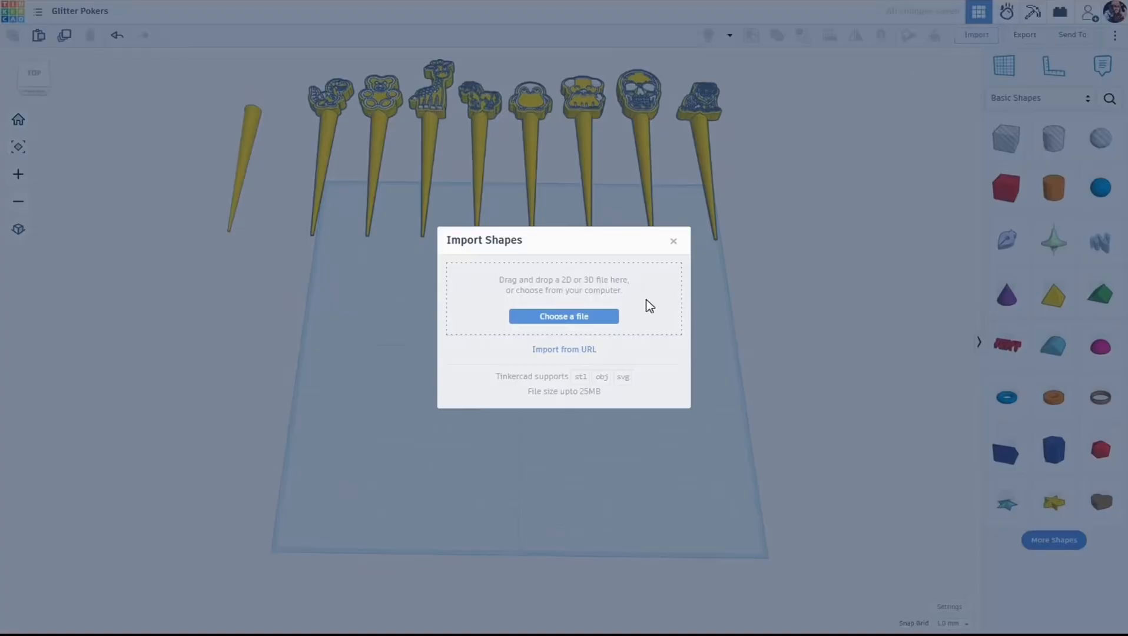
click(567, 318)
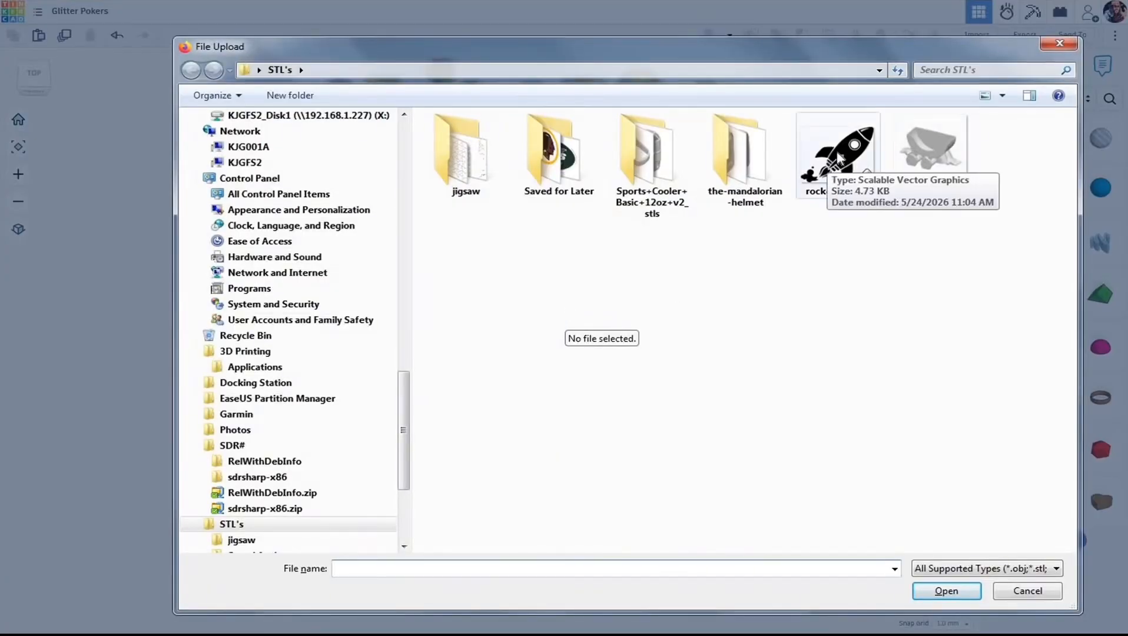
click(839, 158)
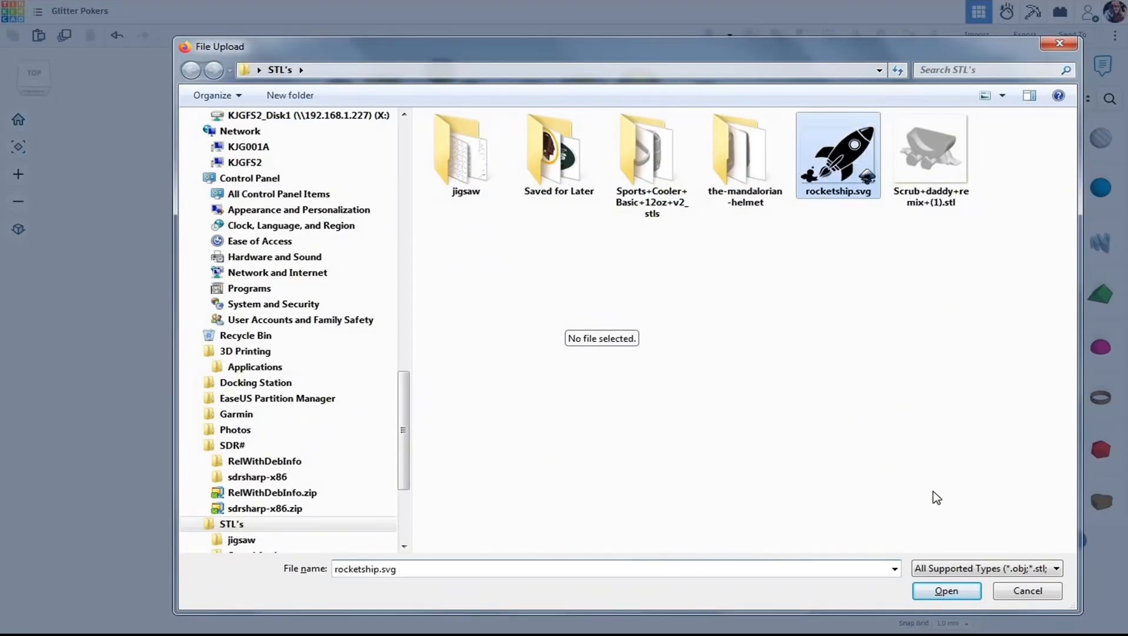
click(946, 590)
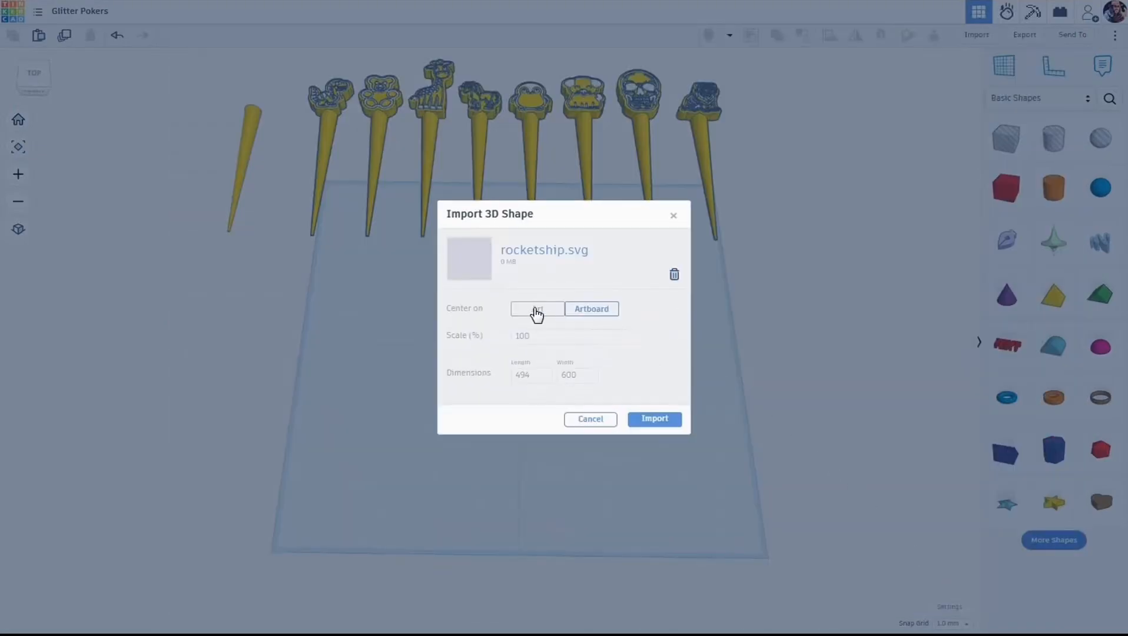
- Center the SVG on its art, reduce its width and import it onto the workplane
click(537, 311)
drag(586, 378, 543, 379)
key(Tab)
click(655, 419)
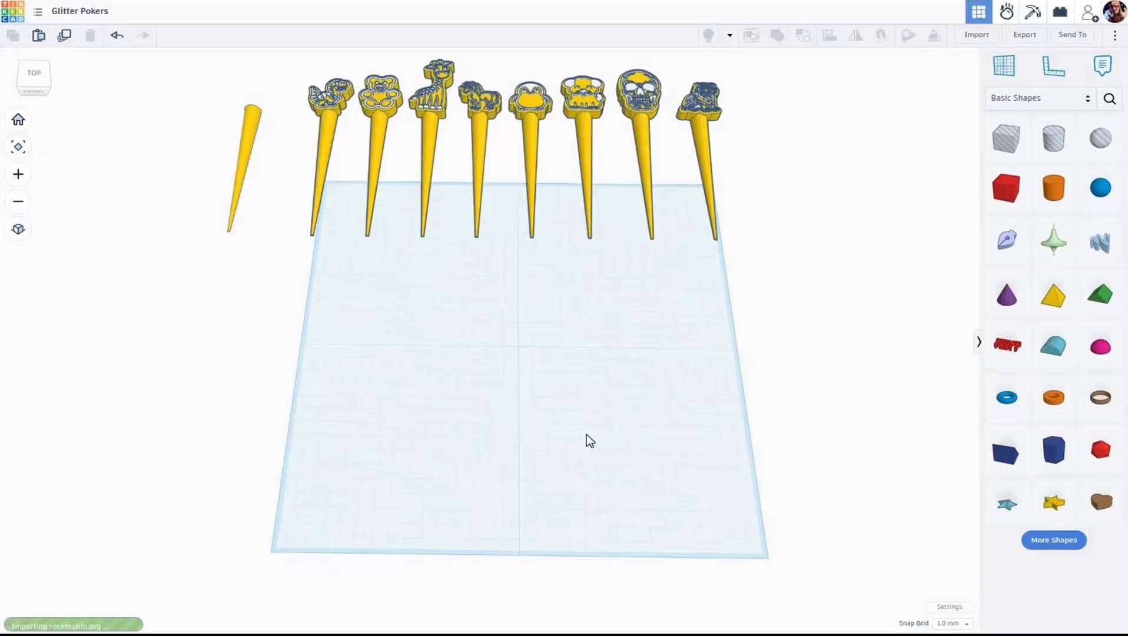
- Recolor the imported rocket ship with the bright red preset solid color
scroll(575, 425, up, 2)
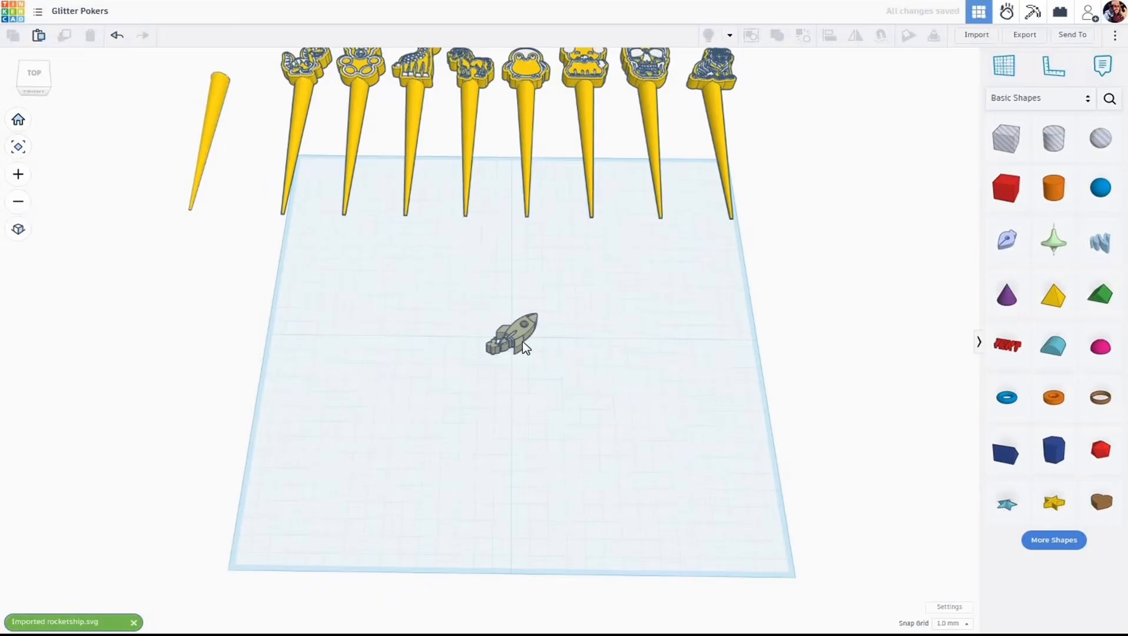
scroll(524, 347, up, 5)
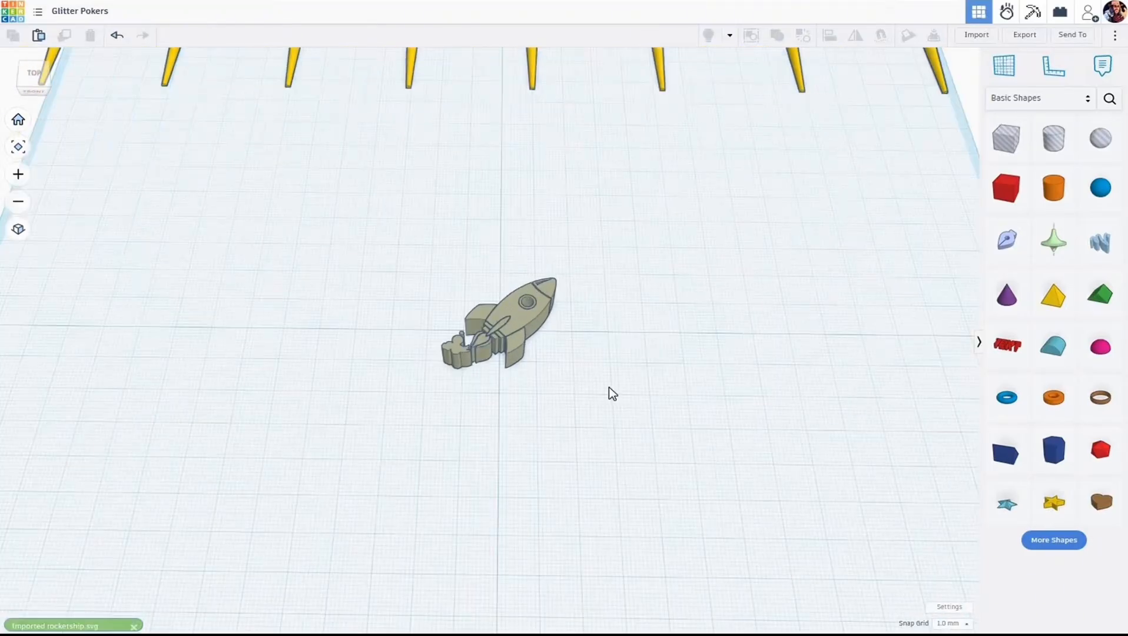
scroll(607, 391, up, 2)
scroll(606, 391, down, 4)
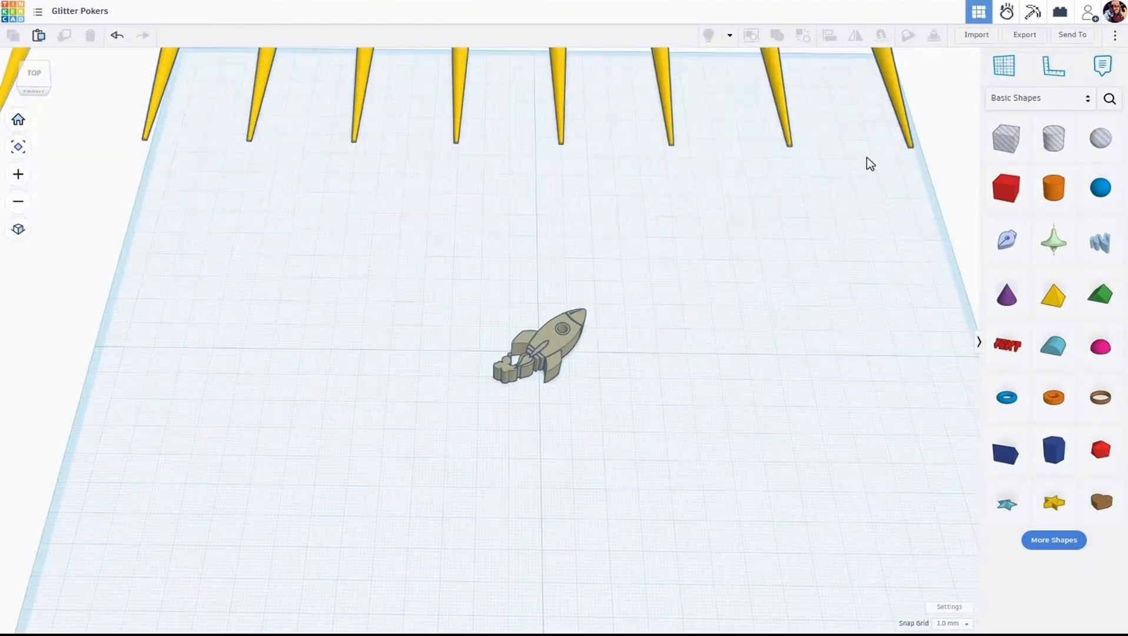
click(564, 342)
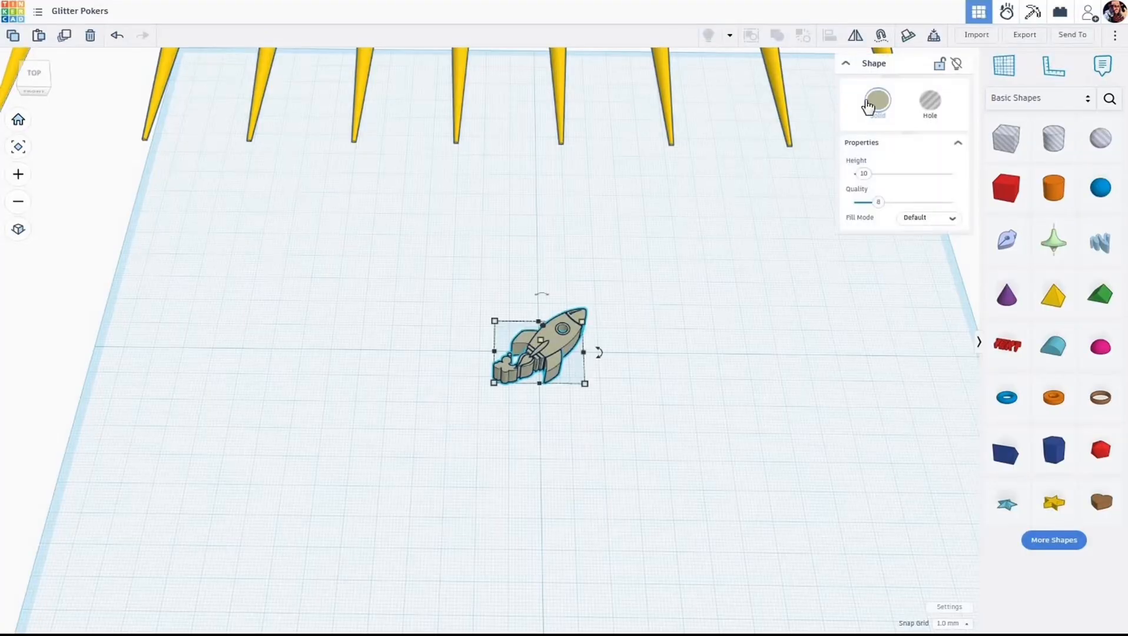
click(876, 102)
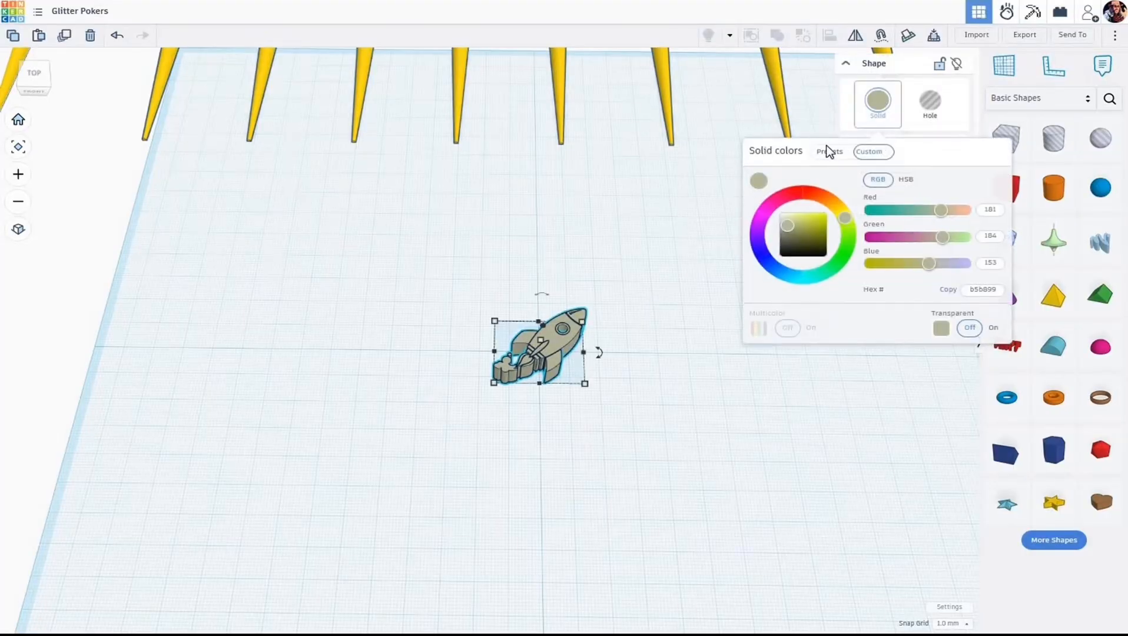
click(827, 152)
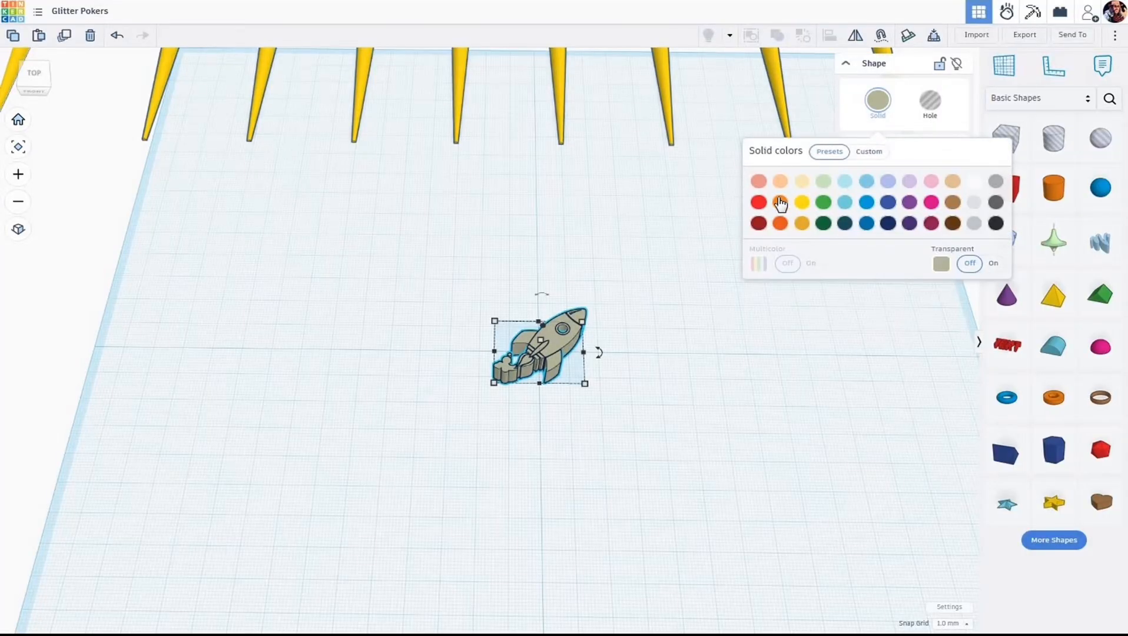
click(760, 204)
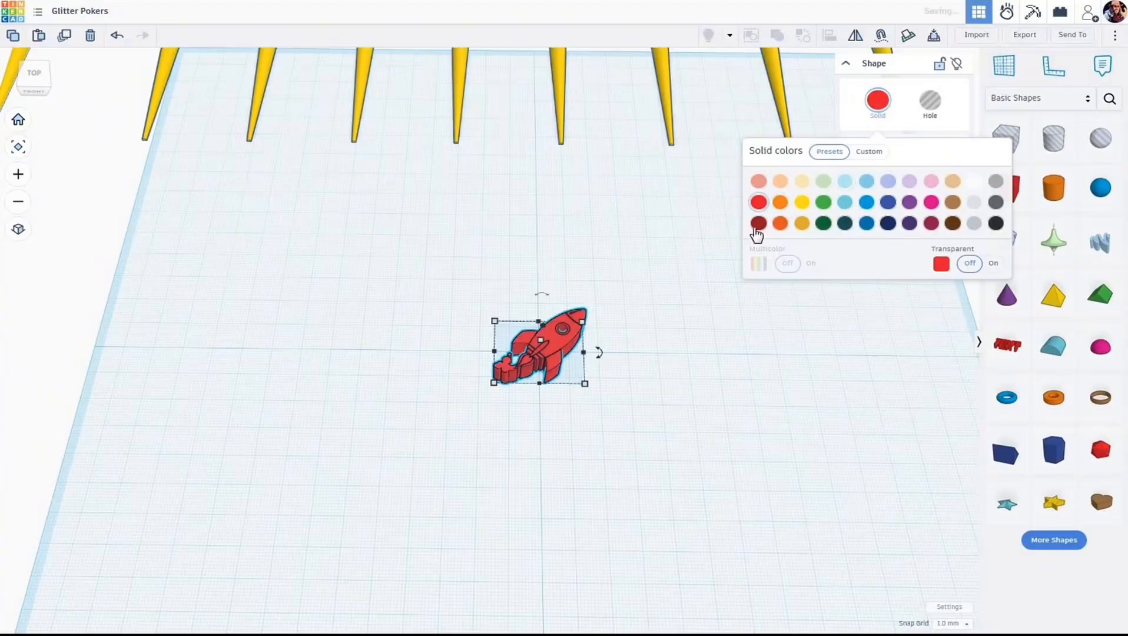
- Compare the imported rocket's thickness with the raised line details on the existing animal poker heads
scroll(632, 366, down, 1)
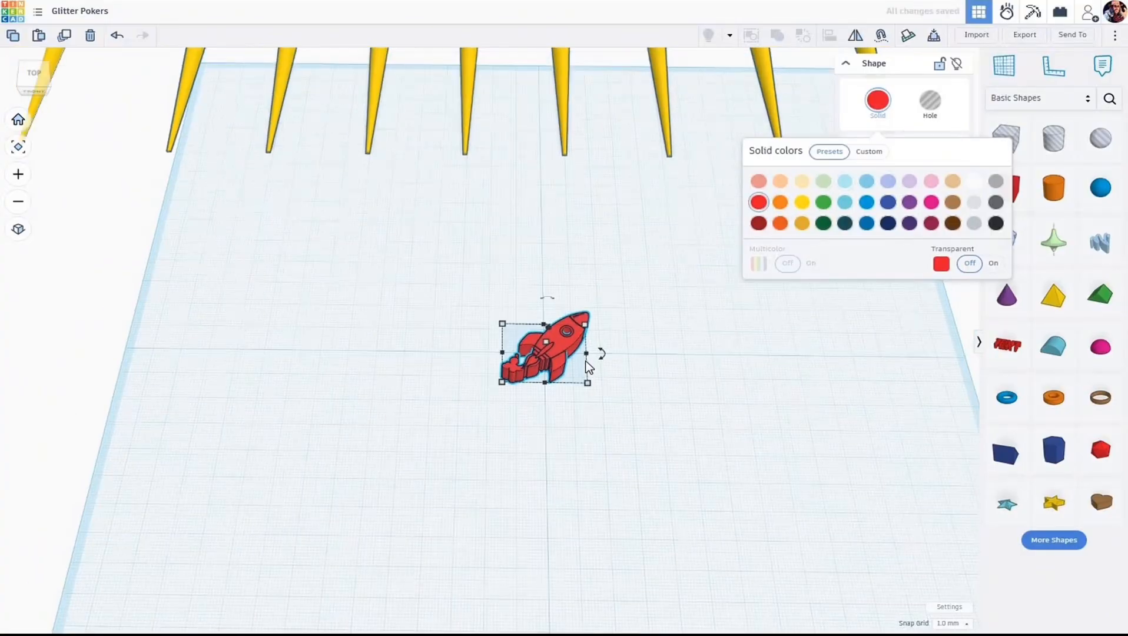
scroll(545, 341, up, 1)
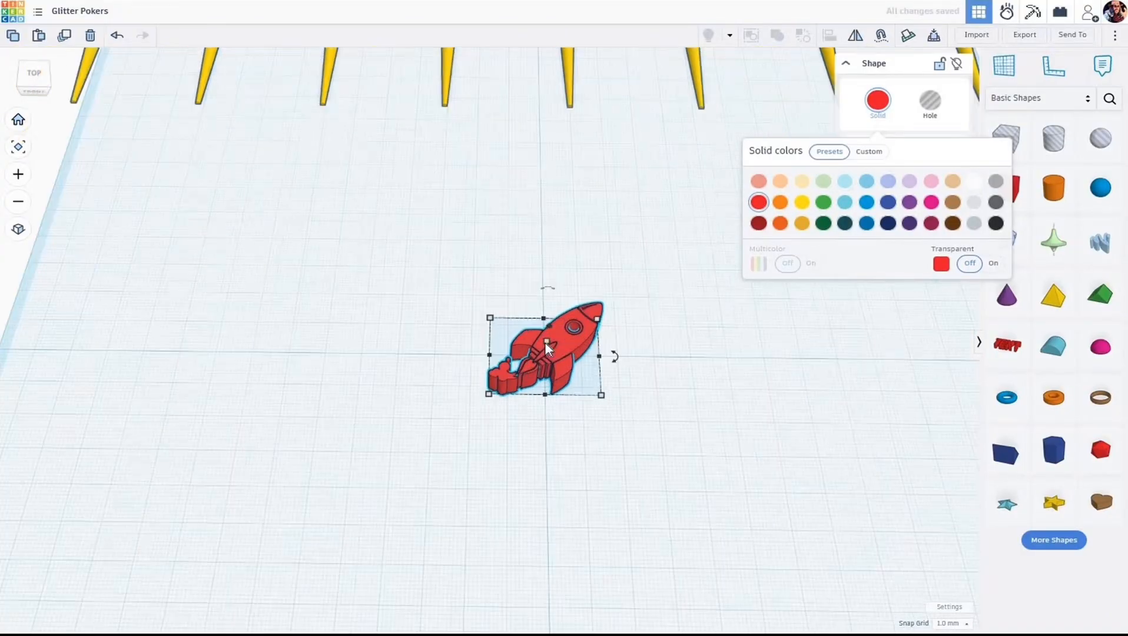
scroll(594, 394, up, 1)
click(552, 312)
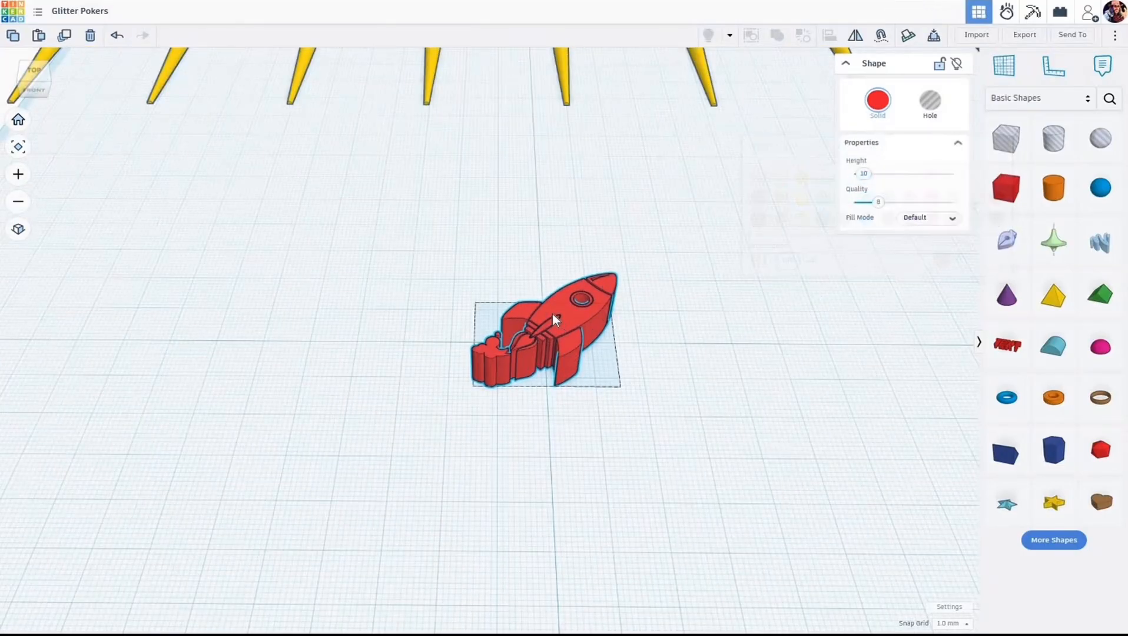
scroll(547, 313, up, 1)
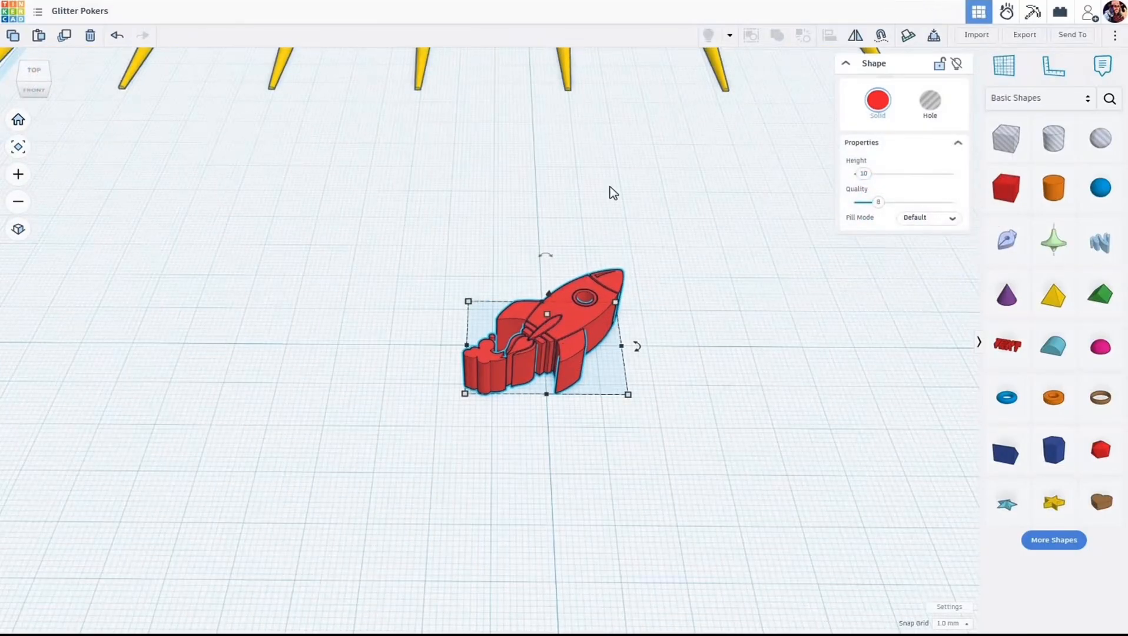
scroll(585, 310, down, 3)
right_drag(647, 525, 642, 312)
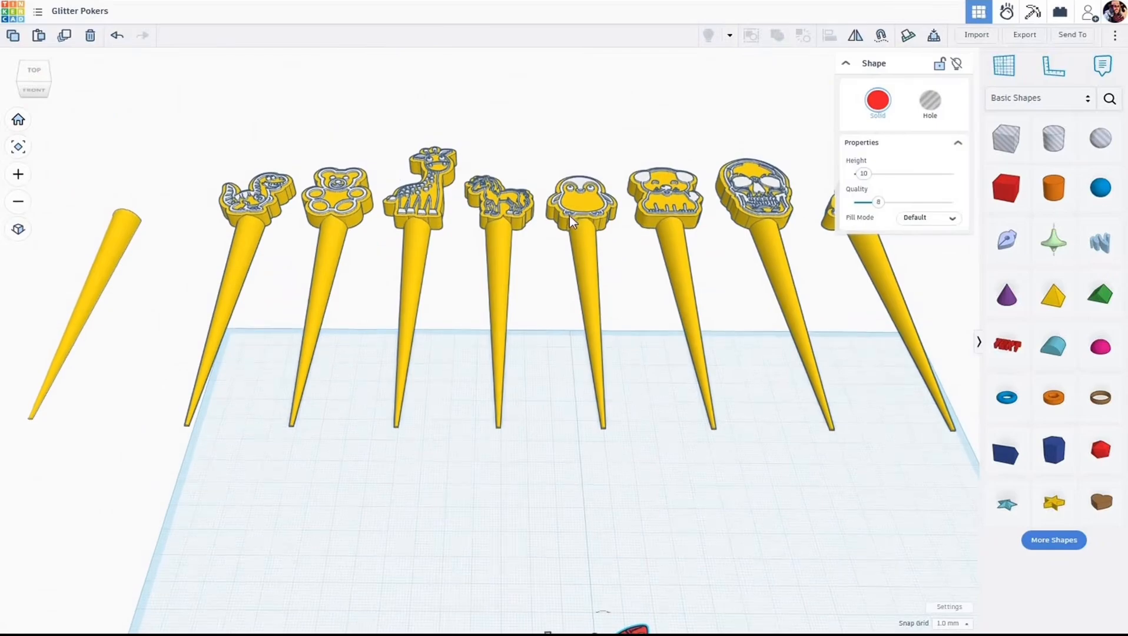
scroll(566, 206, up, 2)
scroll(568, 212, up, 5)
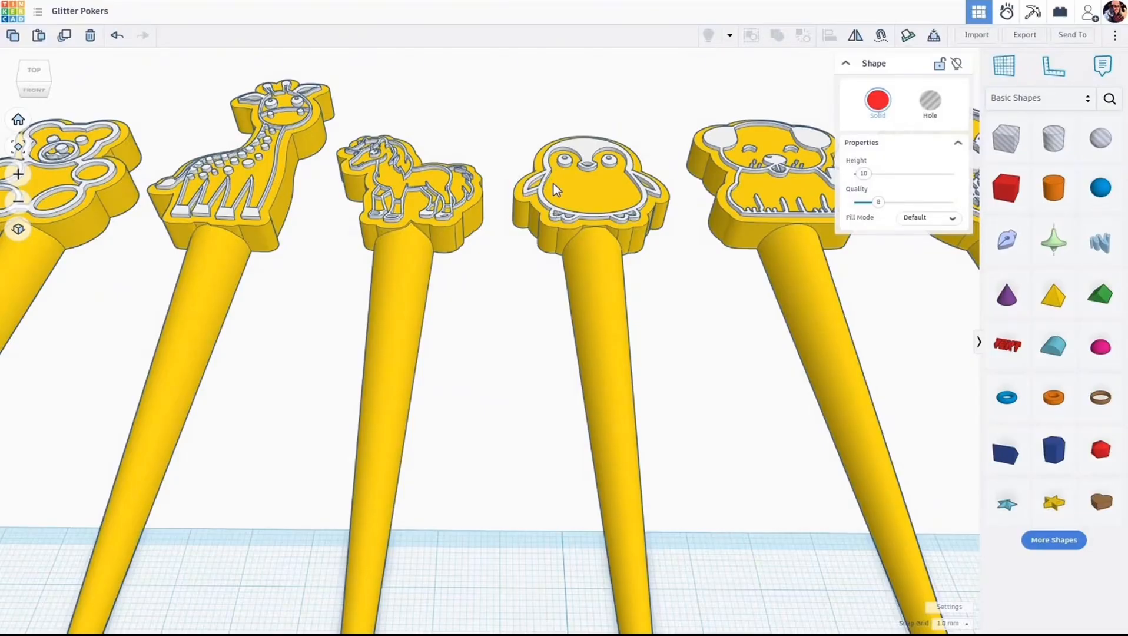
scroll(576, 253, down, 5)
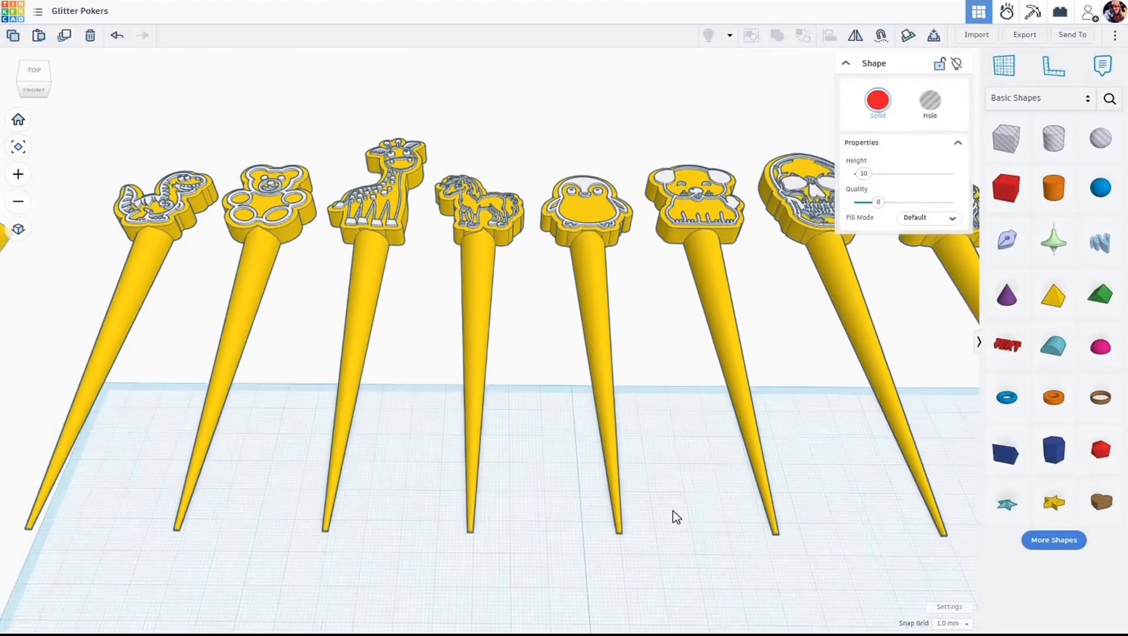
shift+right_drag(664, 492, 628, 338)
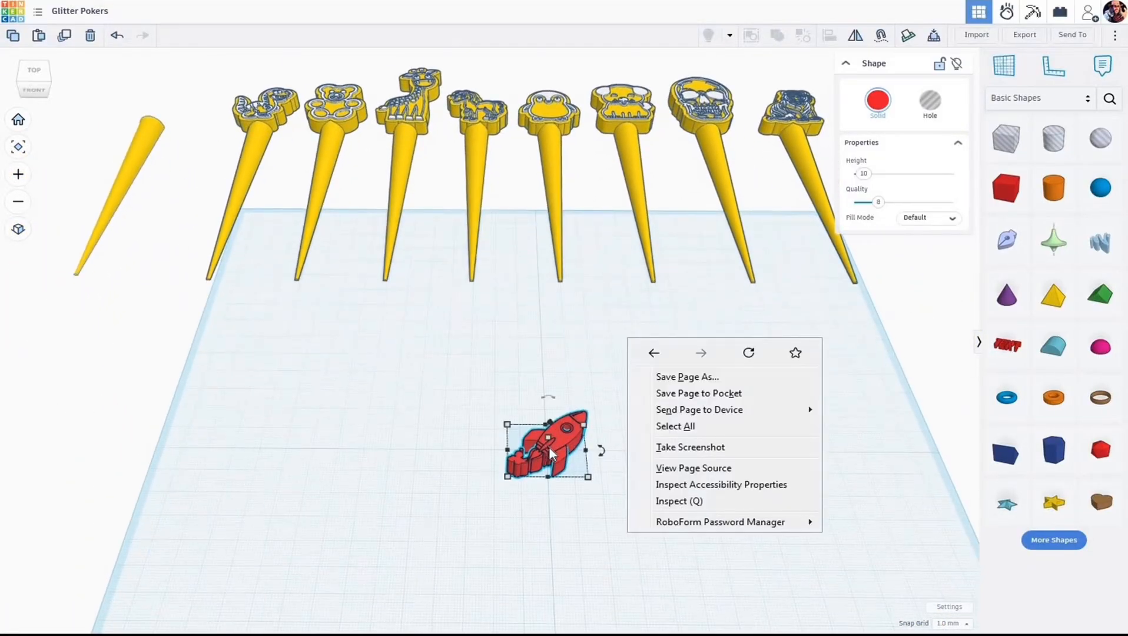
click(551, 507)
- Set the rocket ship's overall height to 1 mm
scroll(551, 440, up, 5)
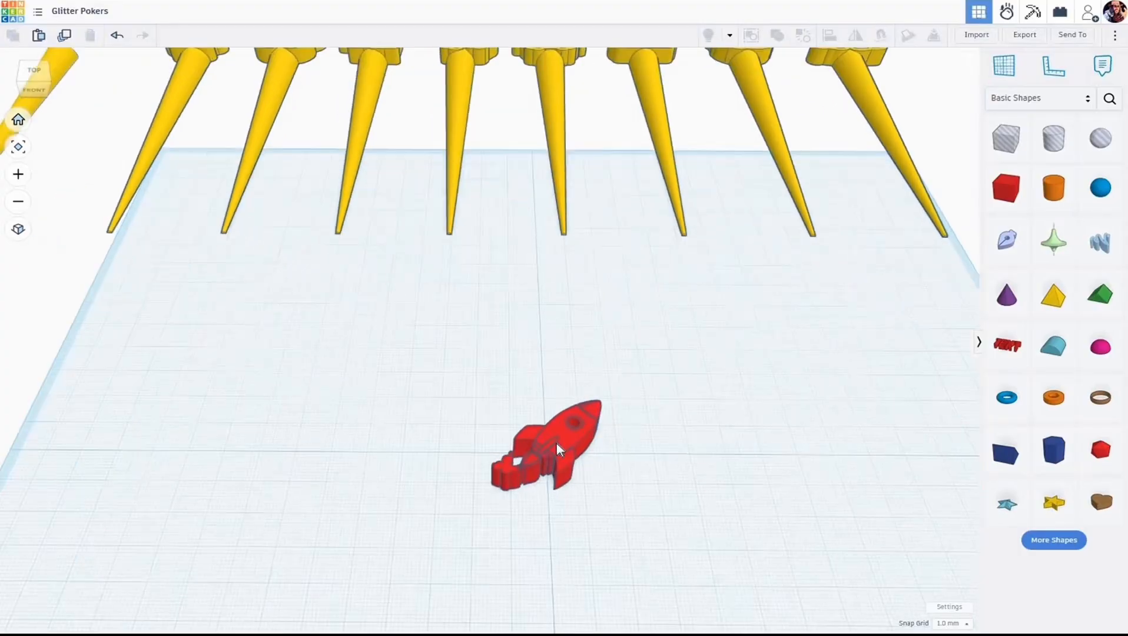
scroll(569, 441, up, 2)
click(555, 426)
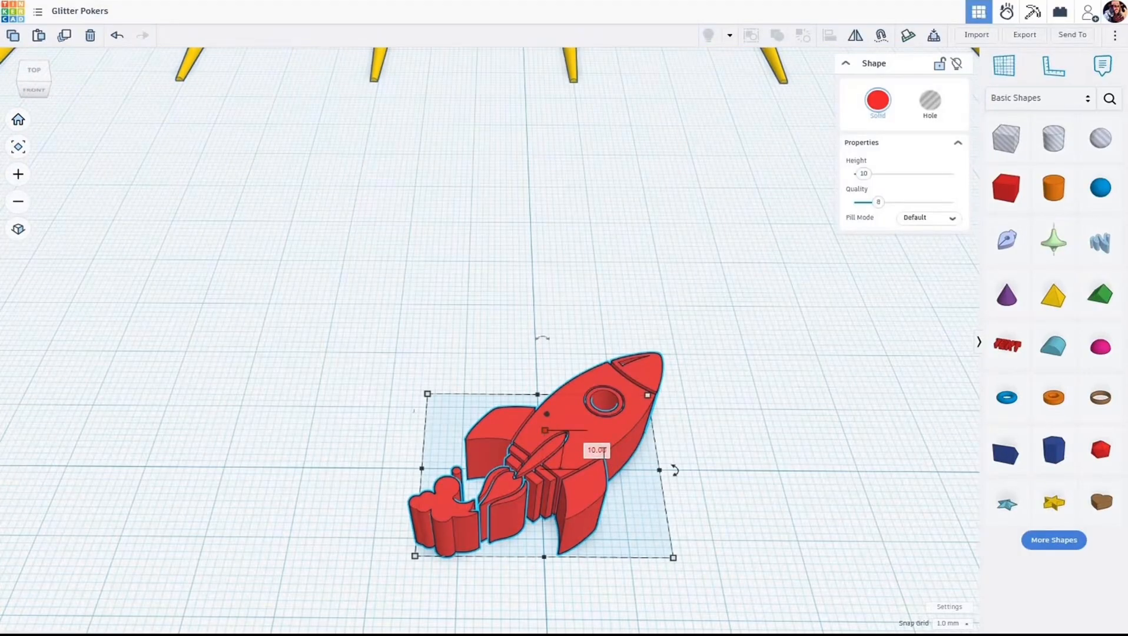
click(605, 451)
key(Return)
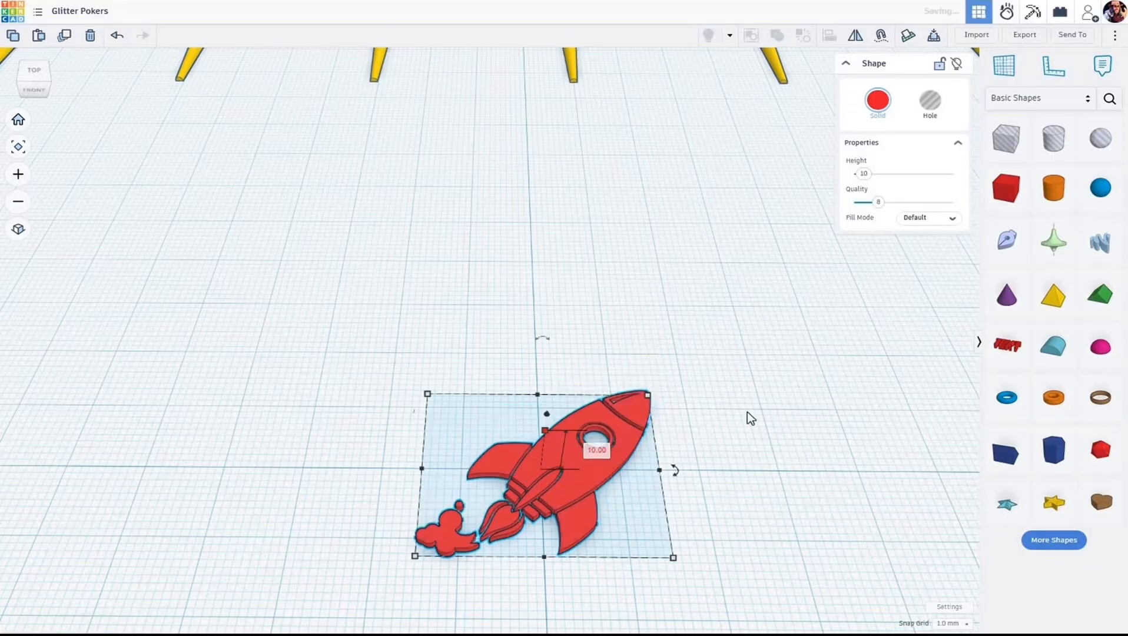
- Raise the thin rocket ship 23 mm above the workplane
scroll(693, 402, down, 2)
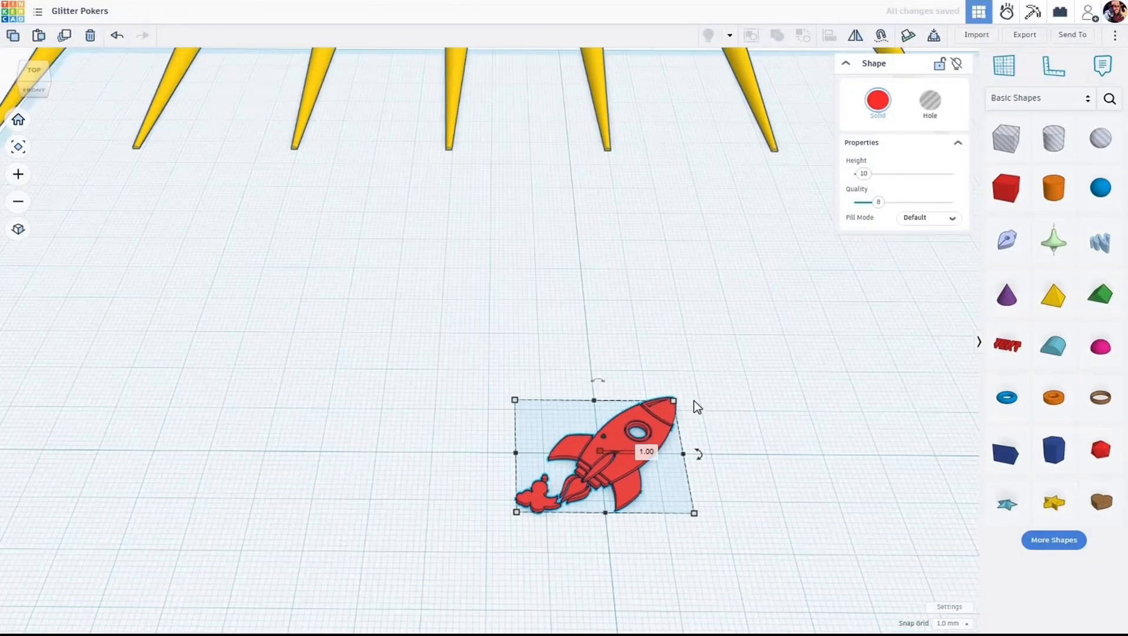
scroll(683, 401, down, 1)
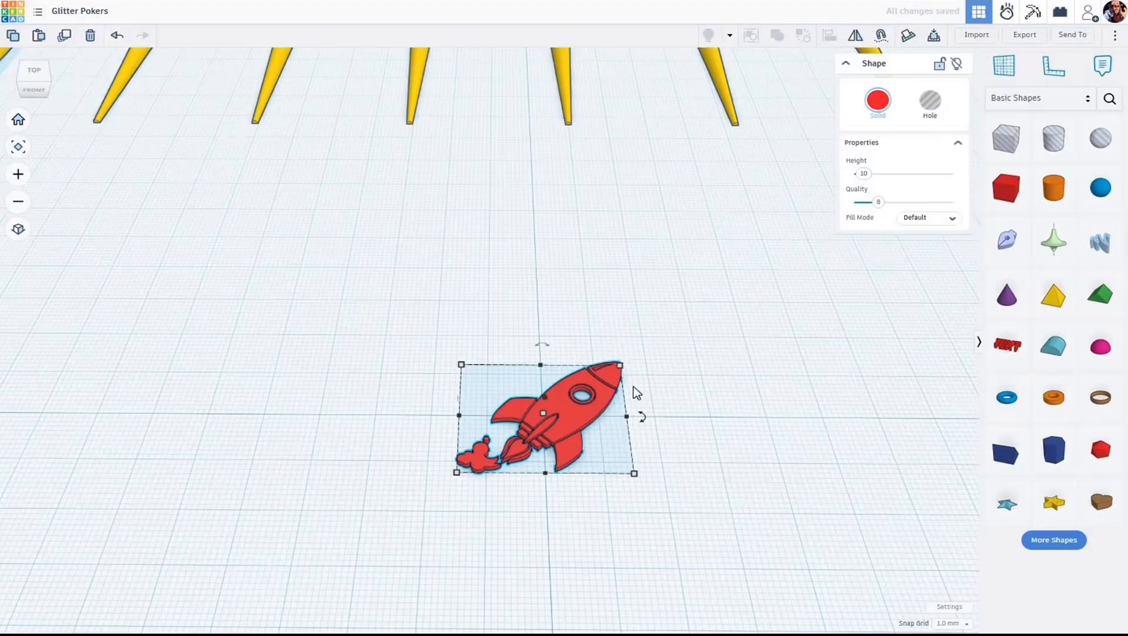
right_drag(639, 364, 638, 362)
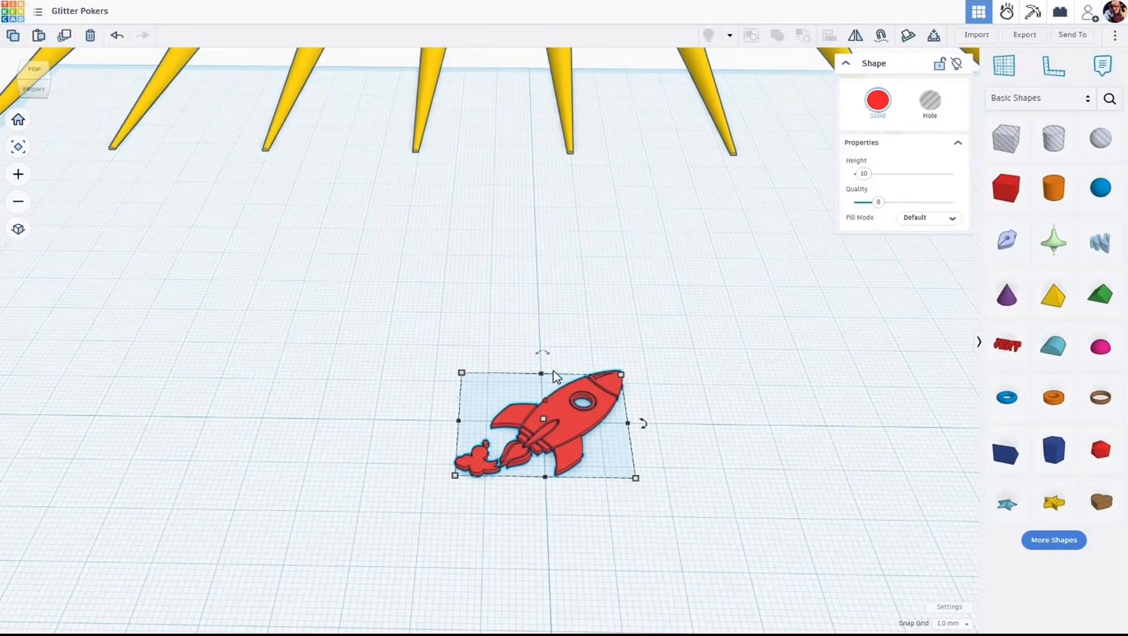
drag(550, 396, 554, 289)
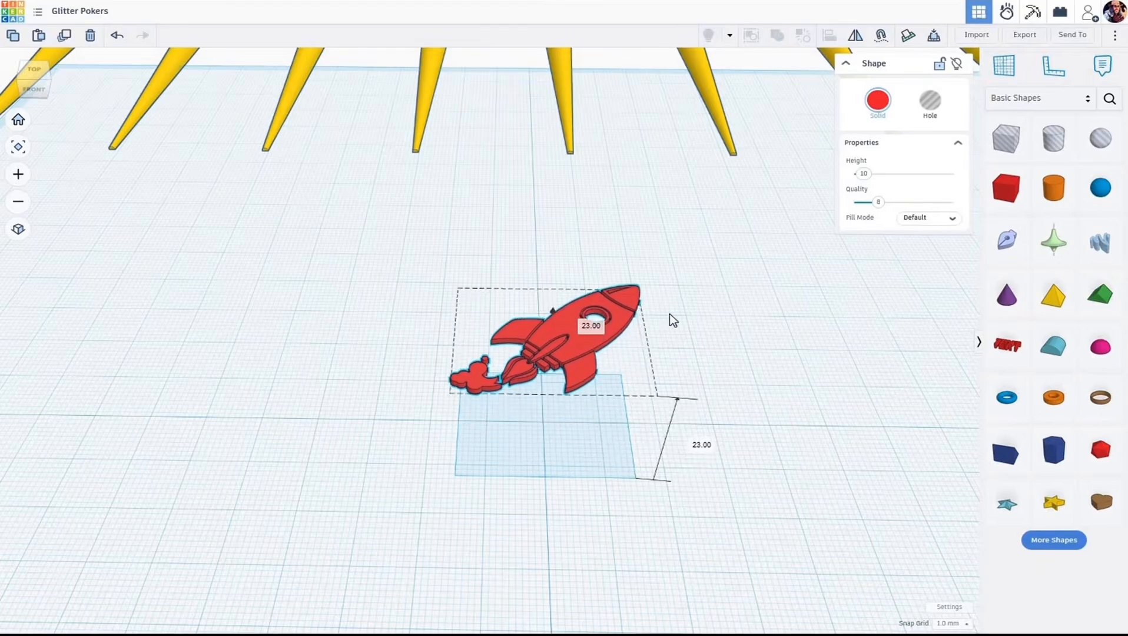
right_drag(700, 308, 733, 298)
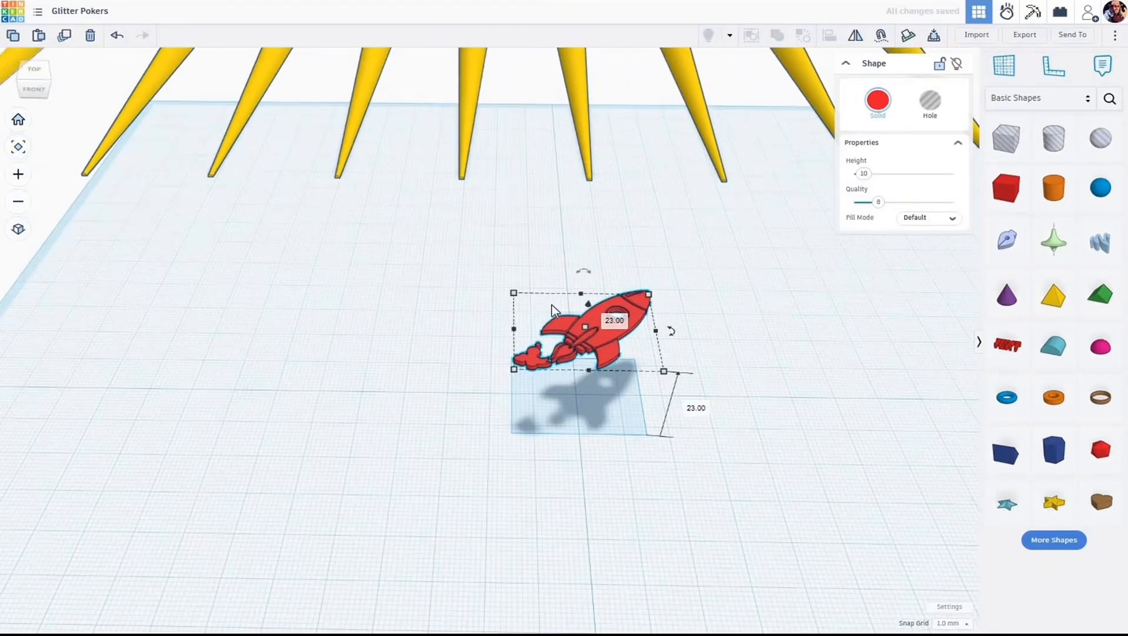
- Duplicate the raised rocket ship in place and drop the copy onto the workplane
click(66, 38)
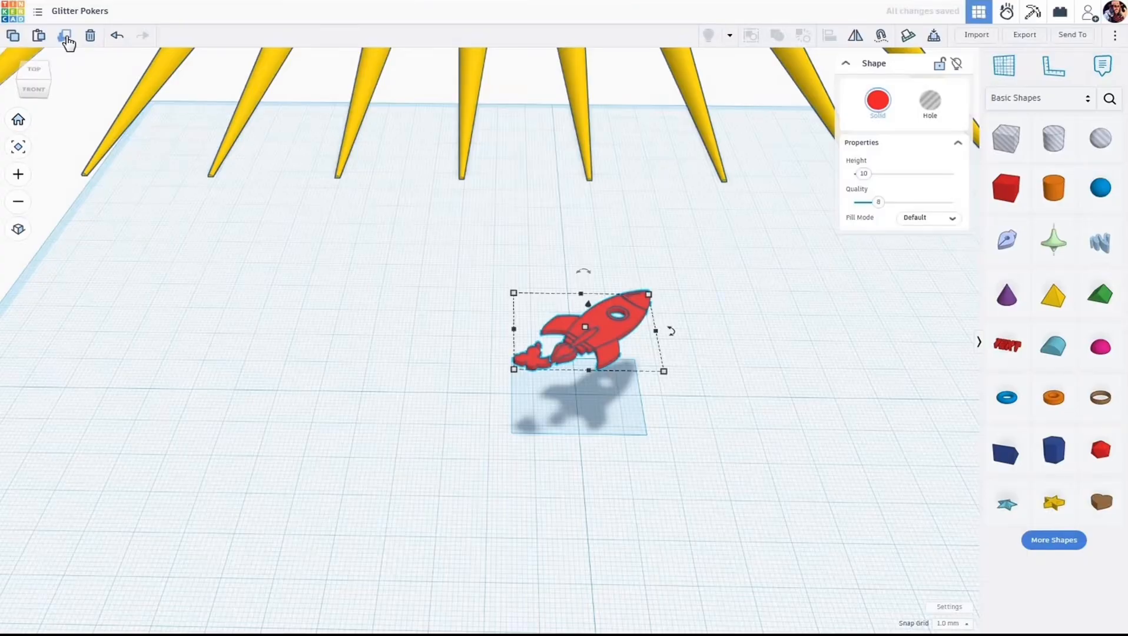
key(d)
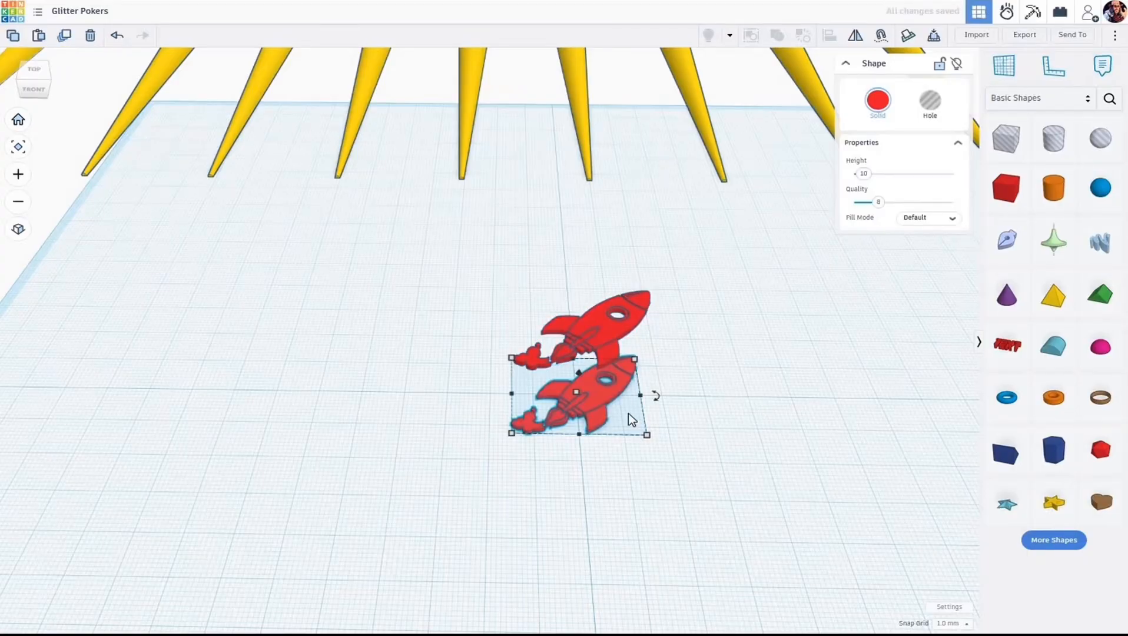
scroll(603, 438, up, 2)
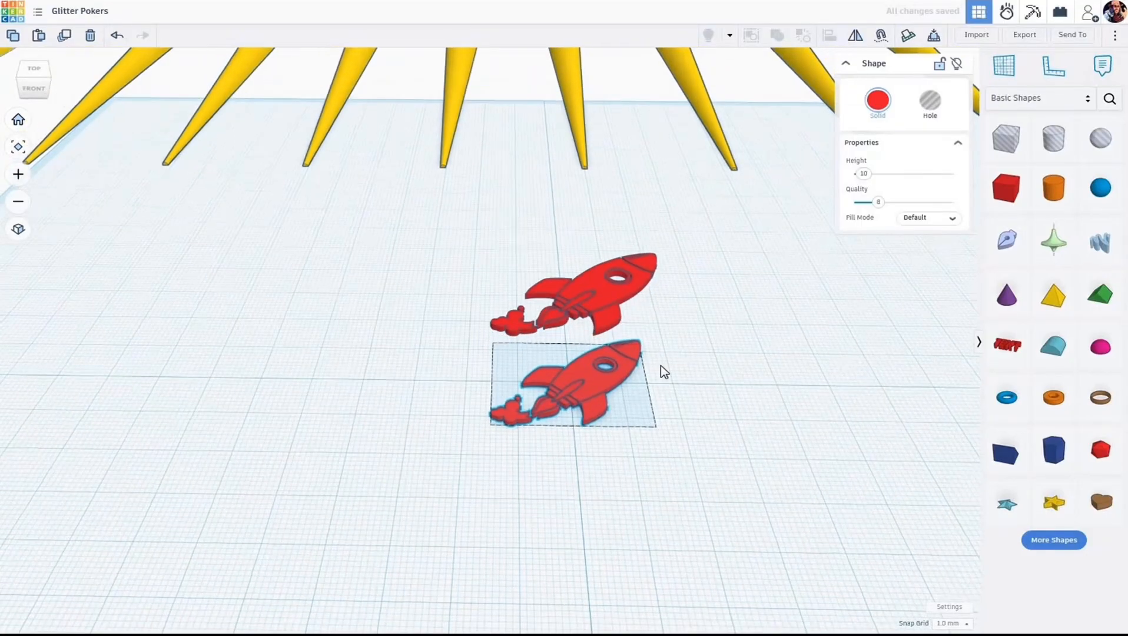
- Set the lower rocket copy's fill mode to Outer Line with Round corners
click(954, 222)
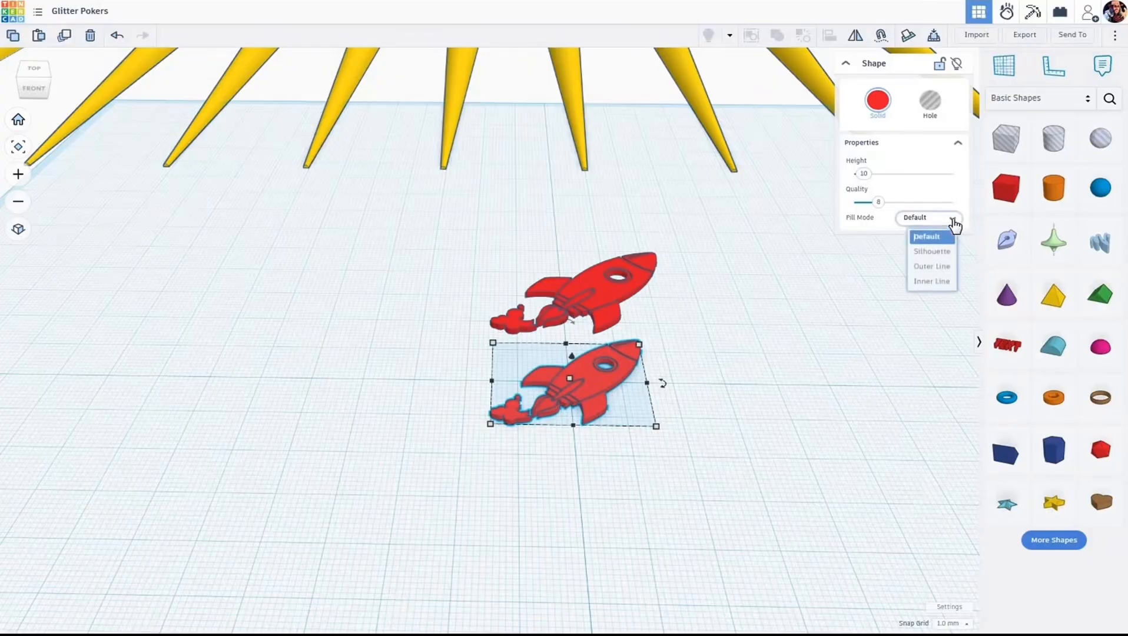
click(936, 268)
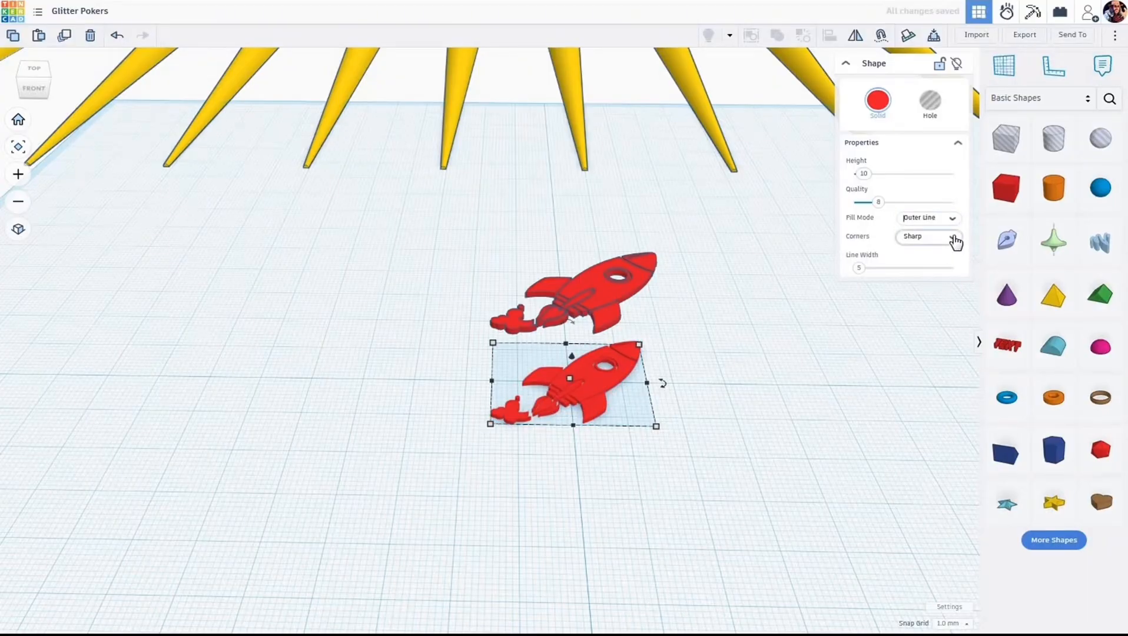
click(954, 238)
click(938, 260)
- Examine the rounded backing outlines around the existing animal poker heads
scroll(700, 246, down, 3)
middle_drag(700, 246, 689, 448)
scroll(596, 227, up, 5)
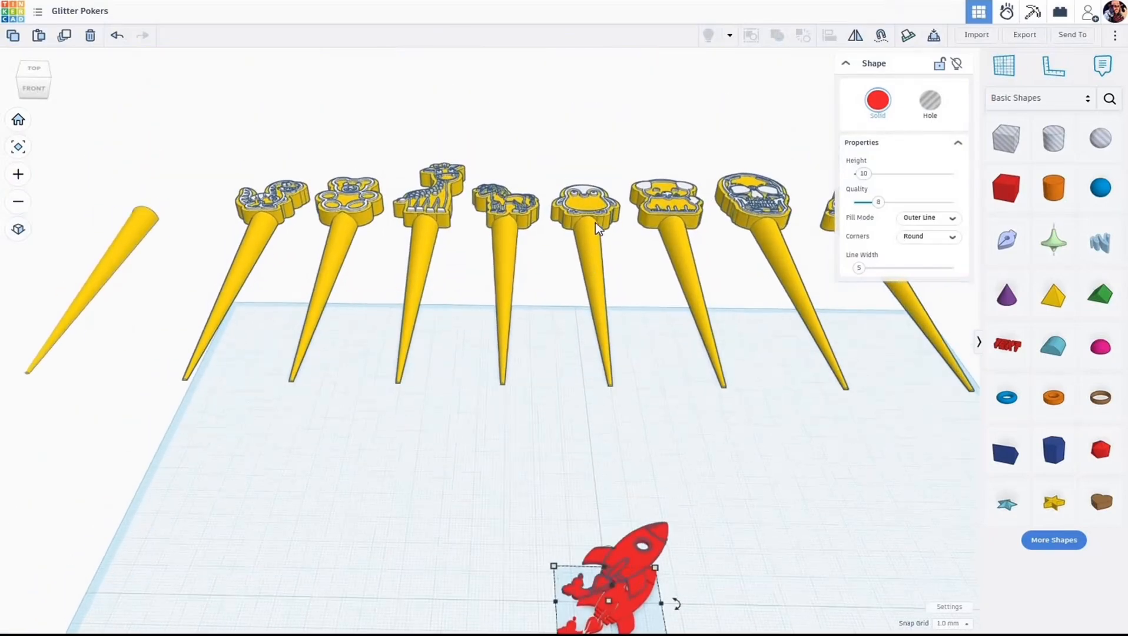
right_drag(630, 266, 624, 353)
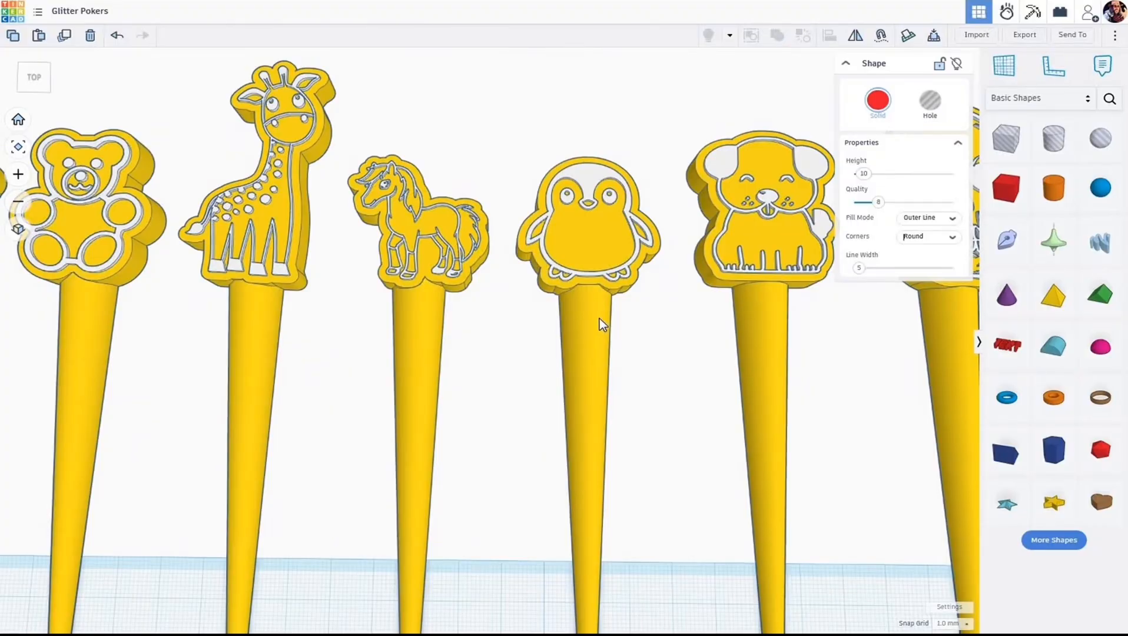
- Set the line width of the lower rocket outline to 1
scroll(599, 322, down, 5)
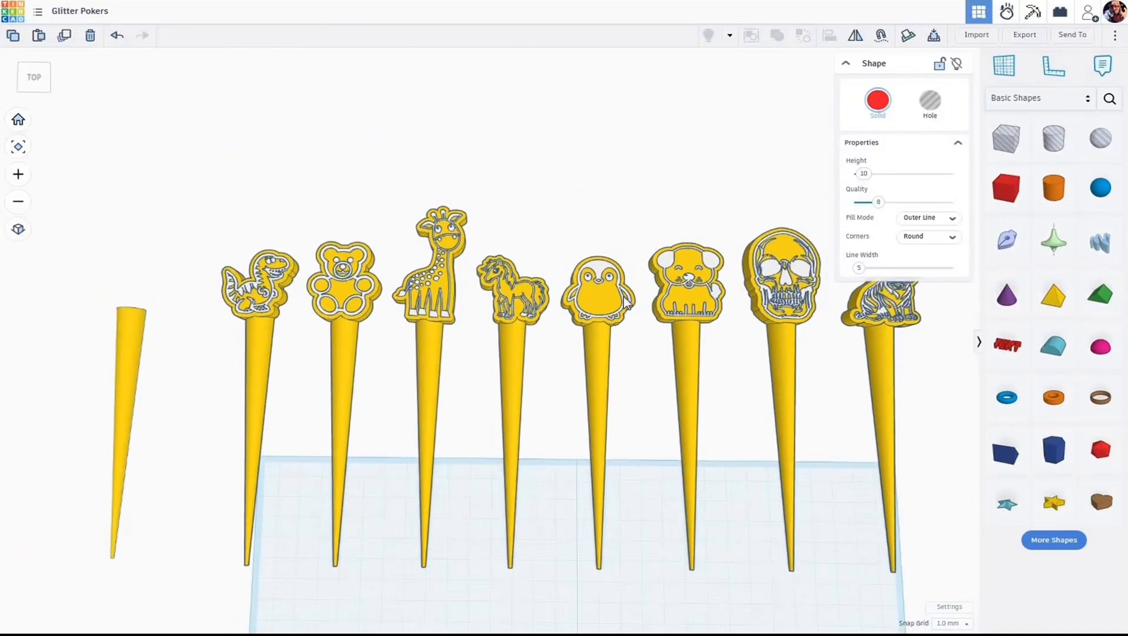
middle_drag(624, 303, 614, 219)
right_drag(601, 484, 591, 431)
scroll(572, 433, up, 4)
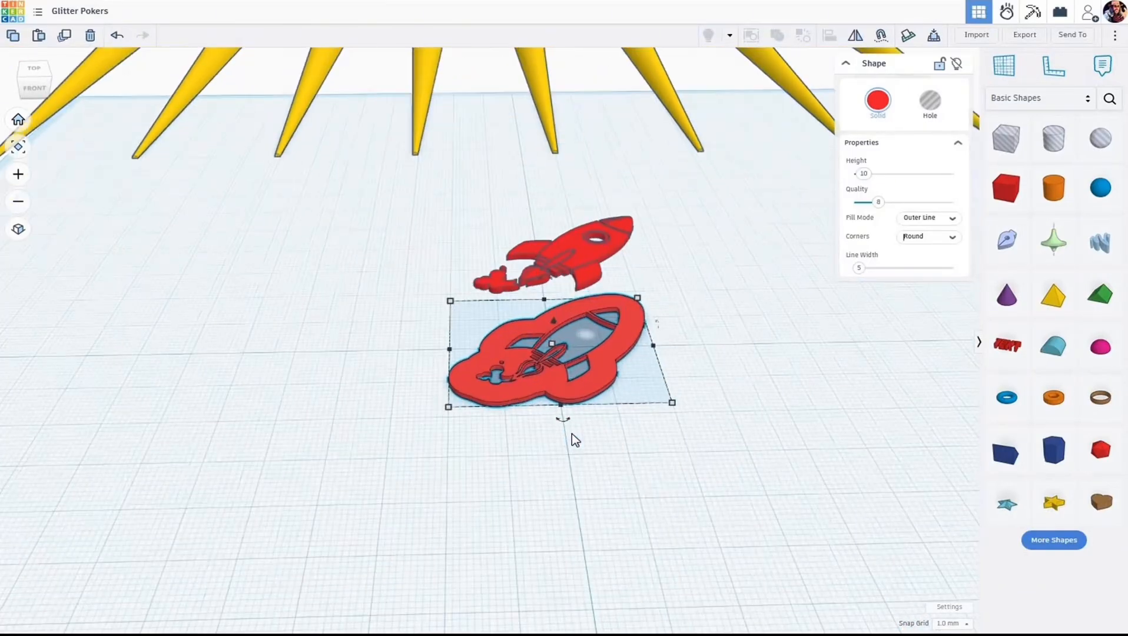
scroll(577, 448, up, 6)
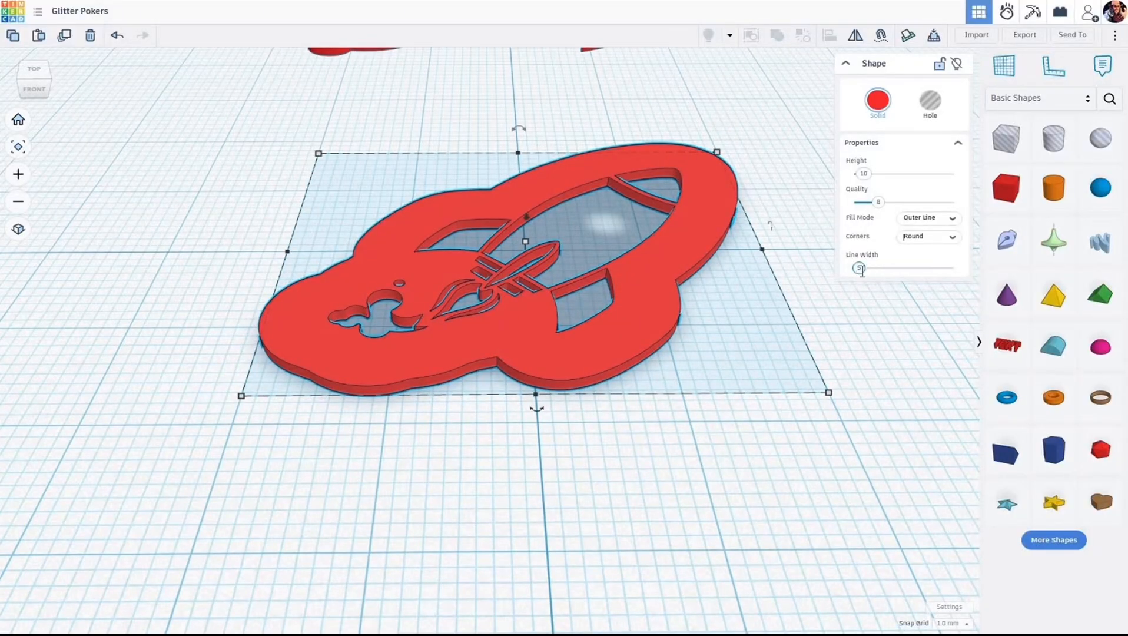
click(860, 268)
text(1)
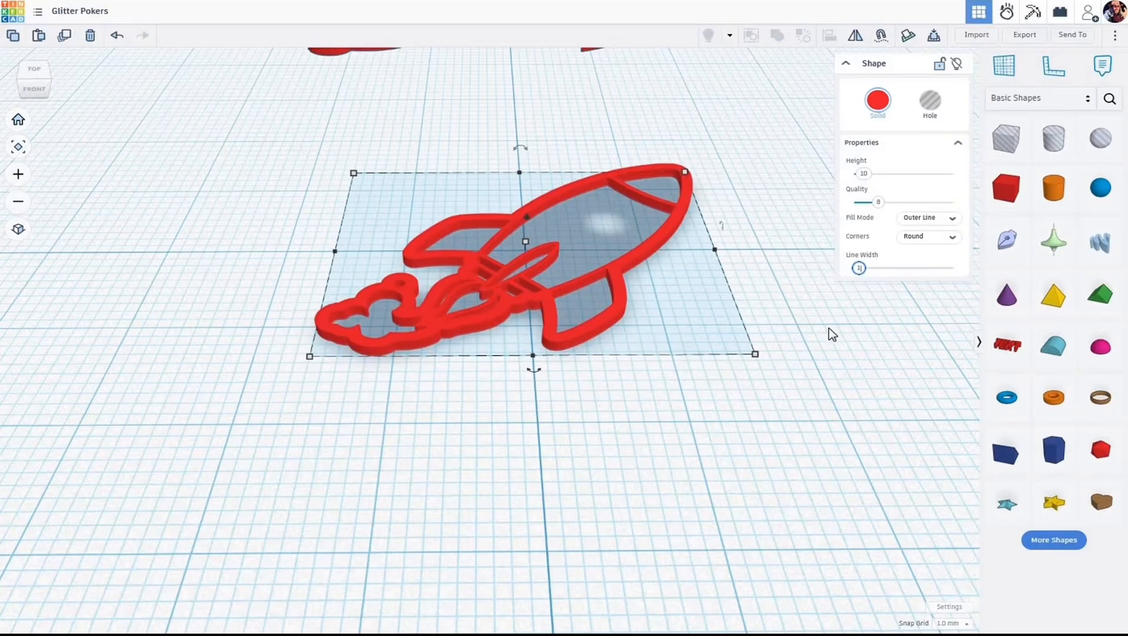
- Export only the selected rocket outline for laser cutting as Glitter Pokers.svg in the STL's folder
scroll(828, 331, down, 5)
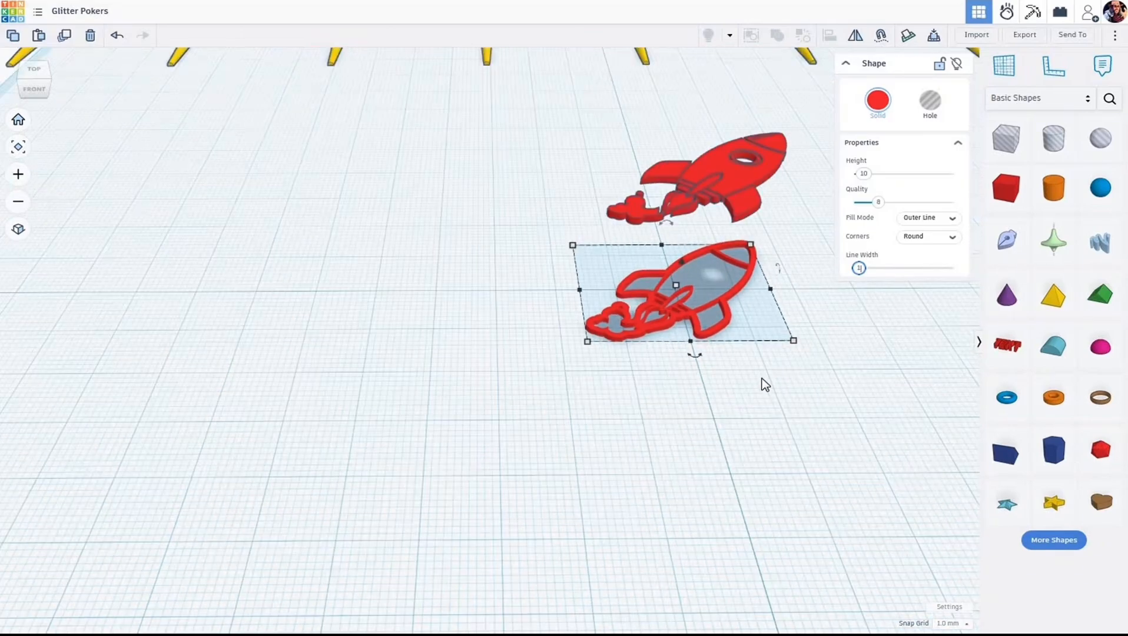
key(f)
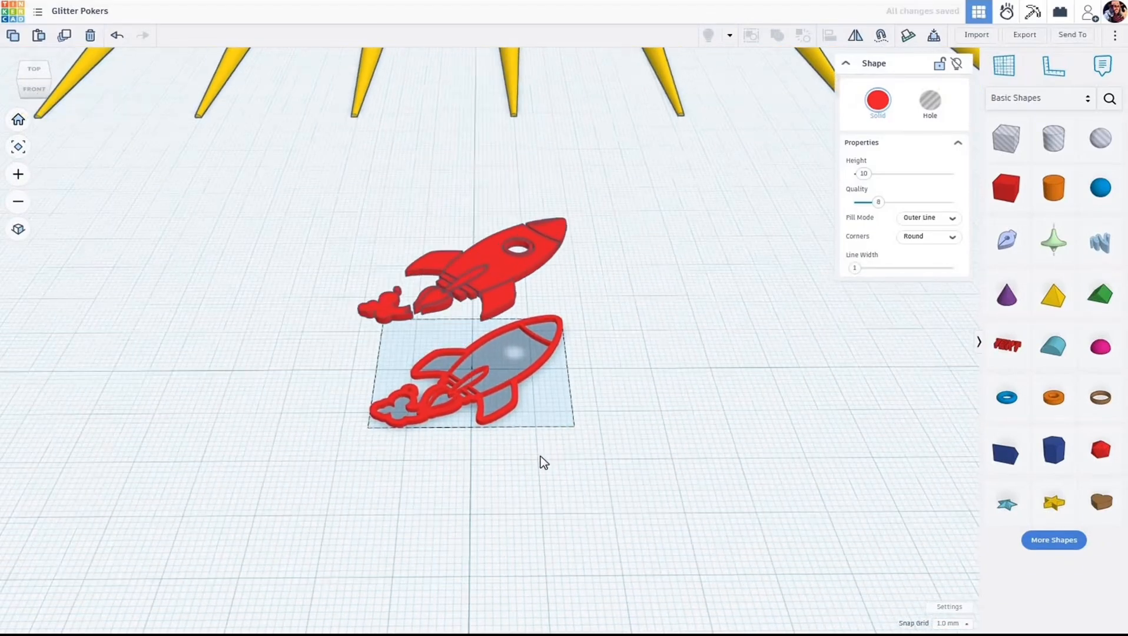
scroll(536, 338, up, 5)
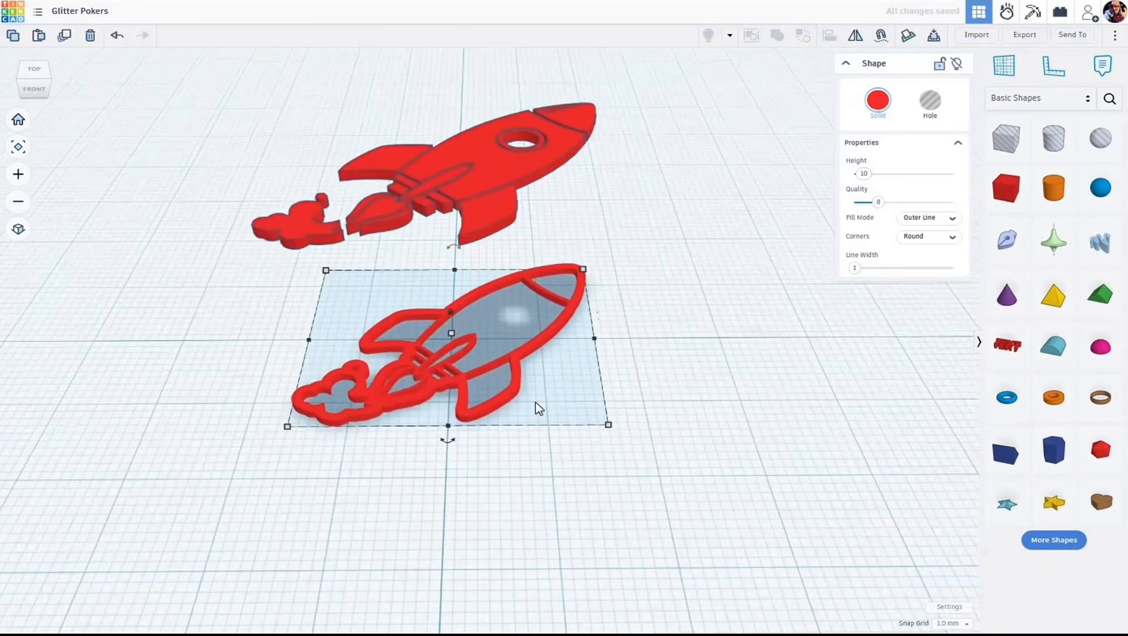
scroll(642, 394, down, 2)
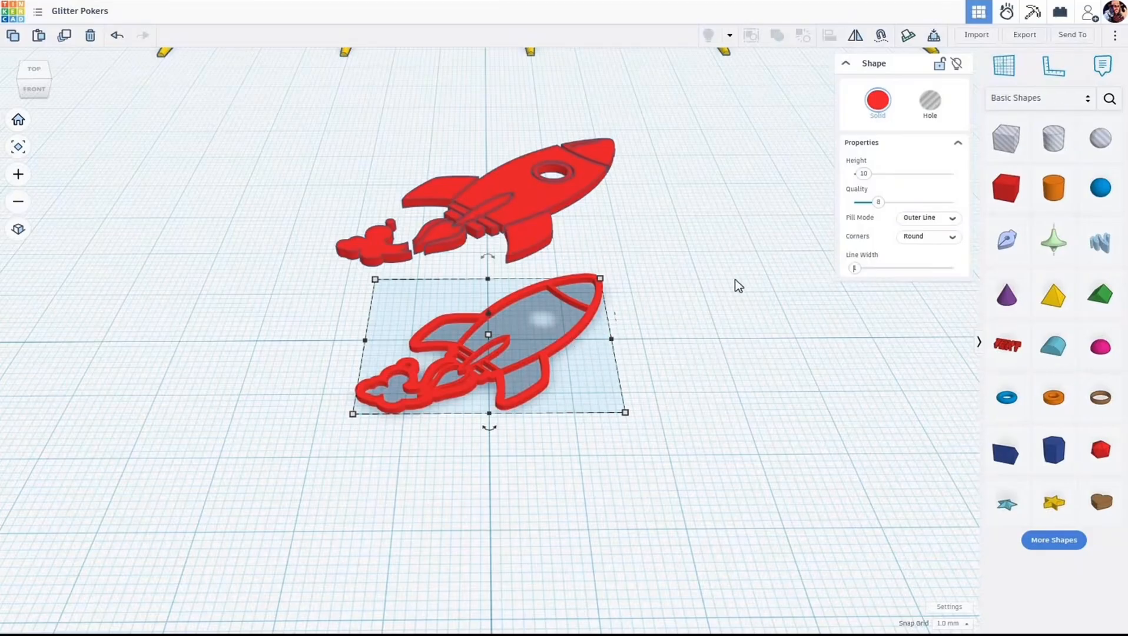
click(1025, 37)
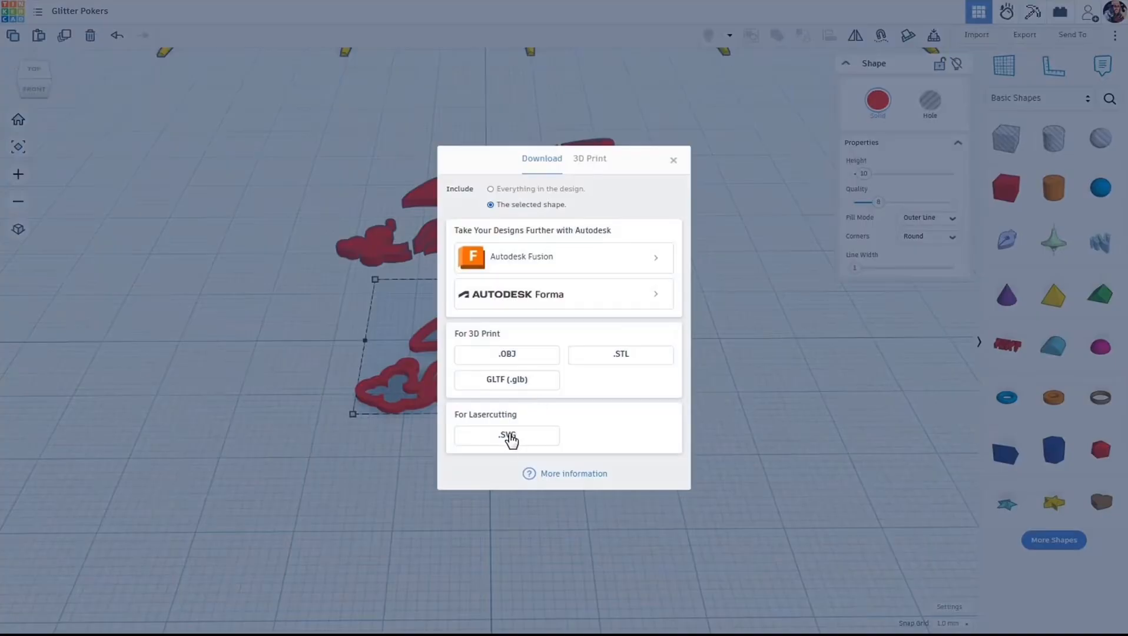
click(514, 436)
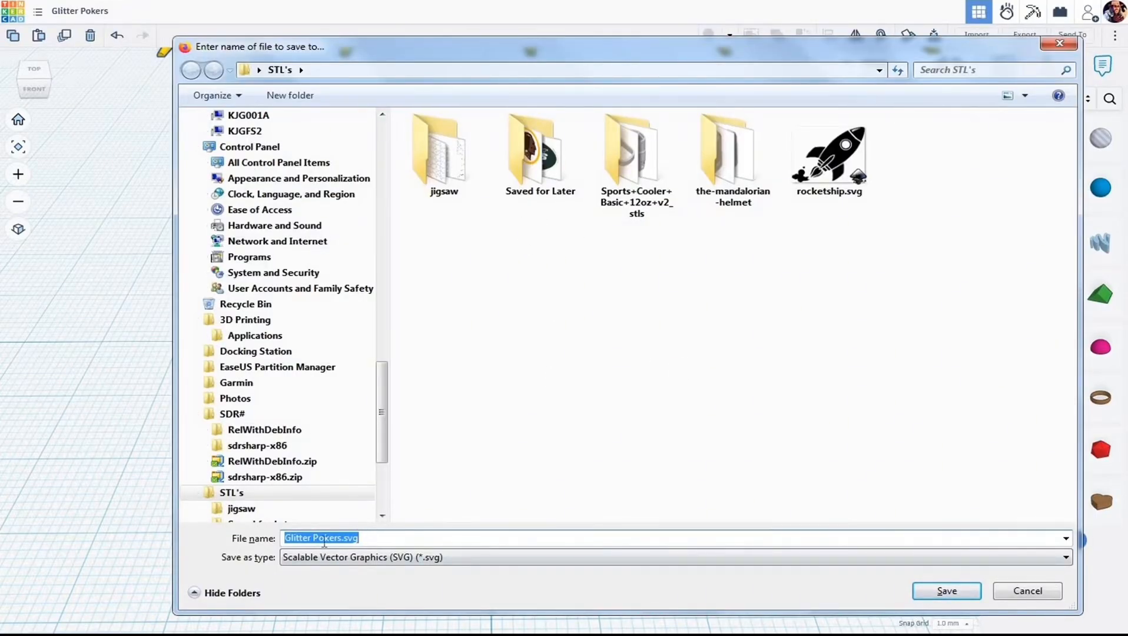
click(944, 591)
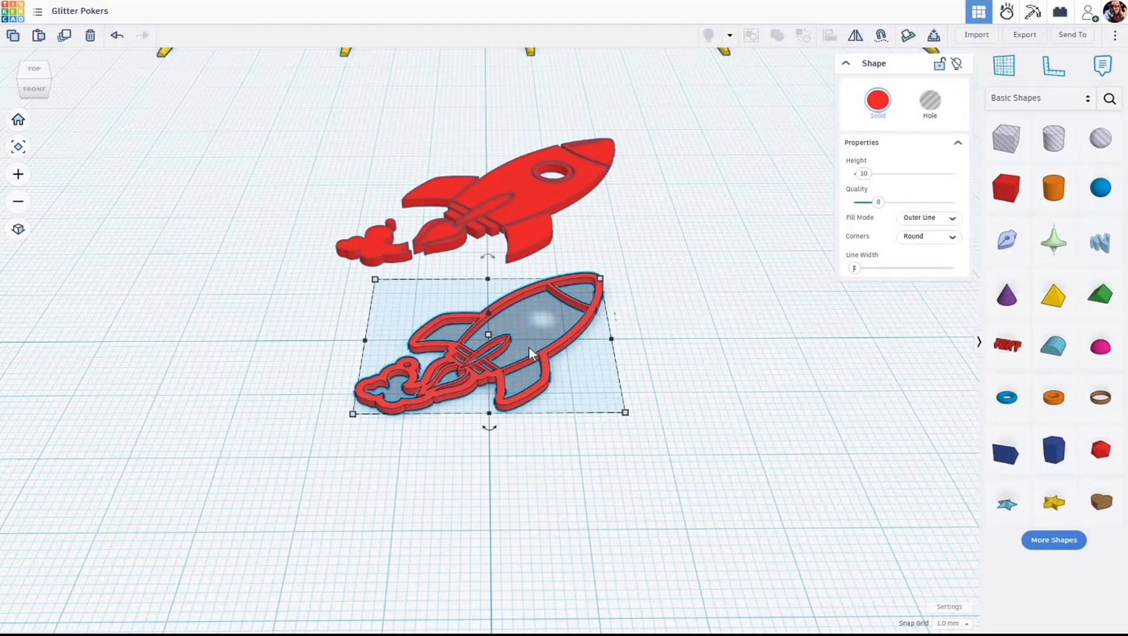
- Delete the lower rocket outline and import Glitter Pokers.svg in its place, centered on Art at 100% scale
key(Delete)
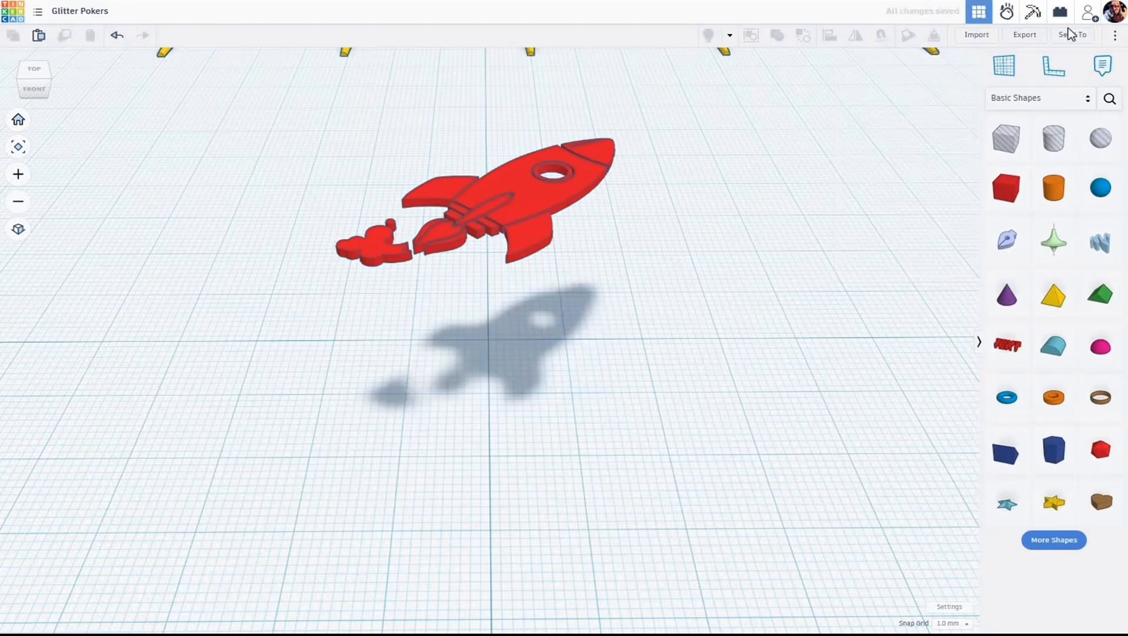
click(976, 35)
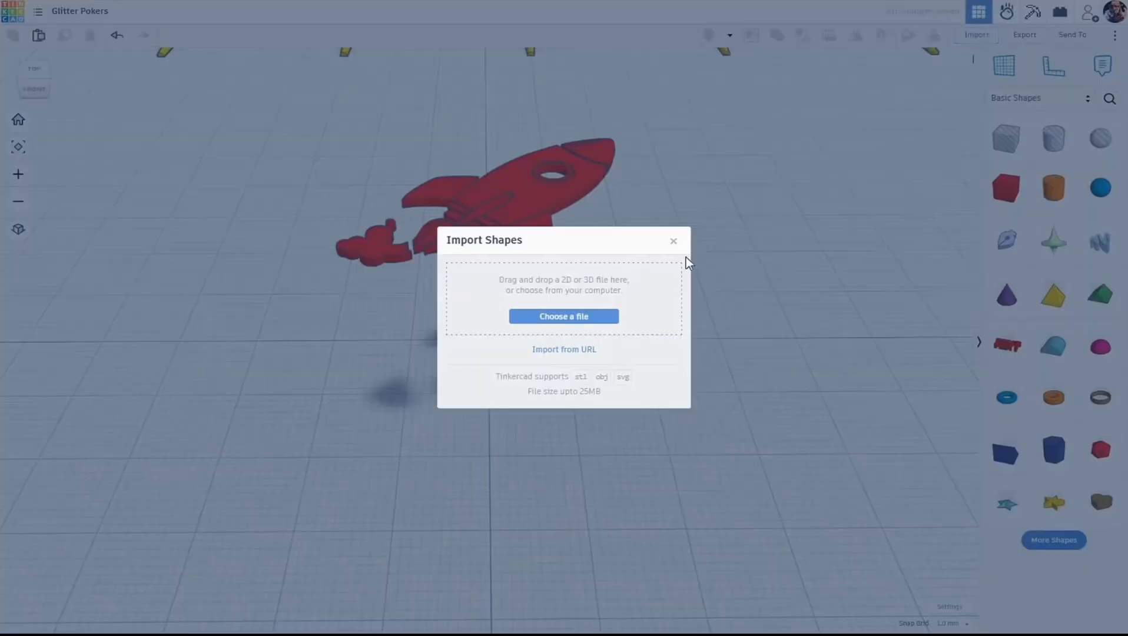
click(575, 314)
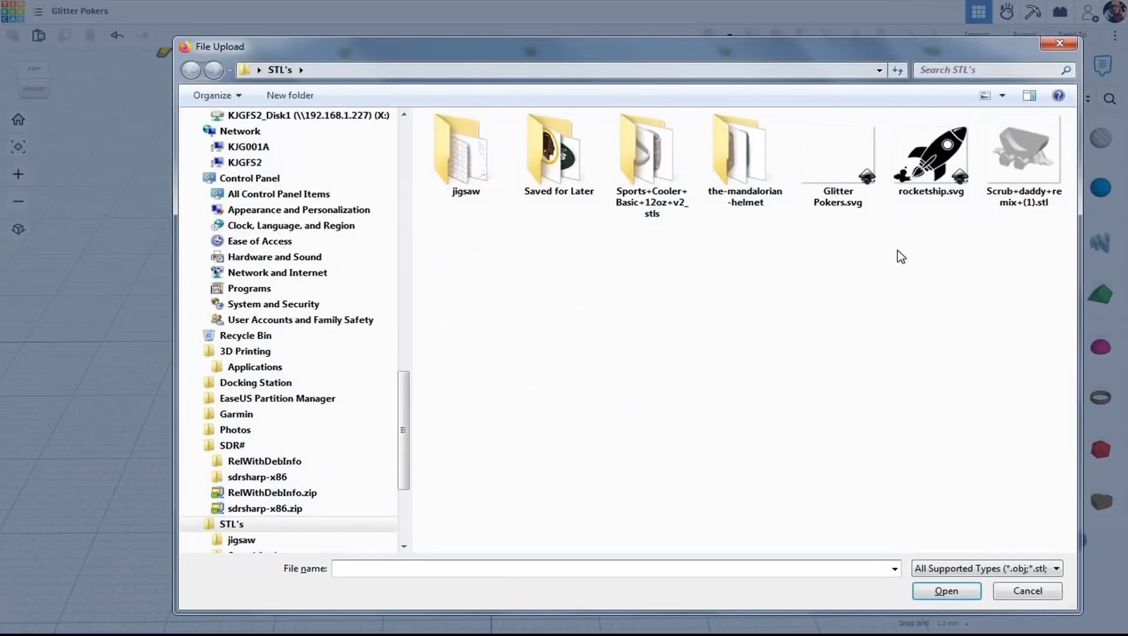
click(831, 162)
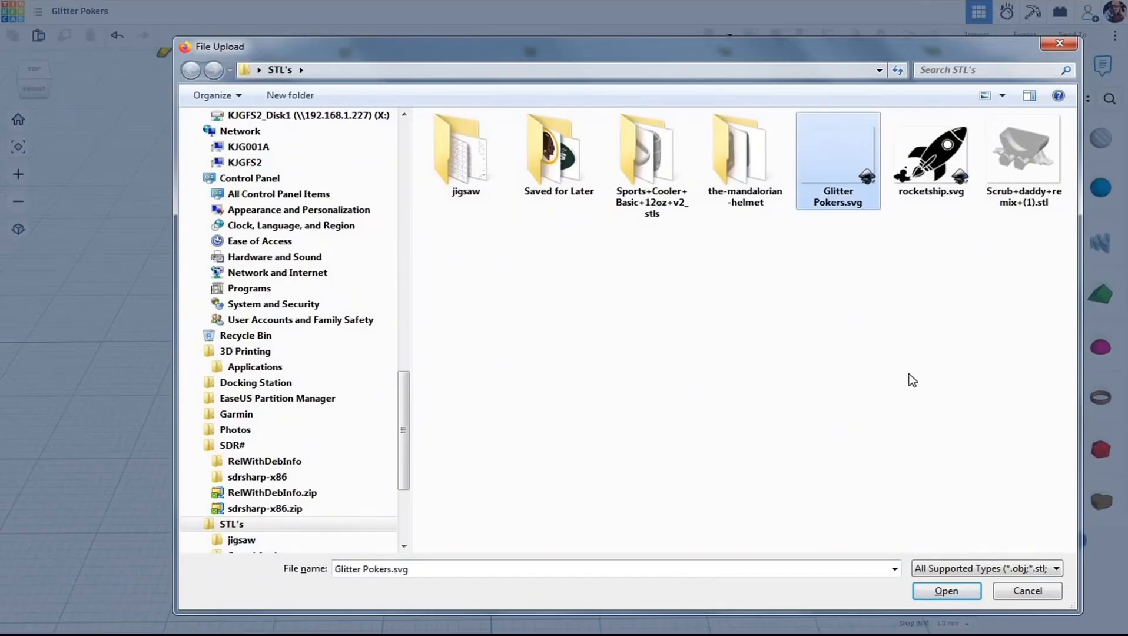
click(946, 591)
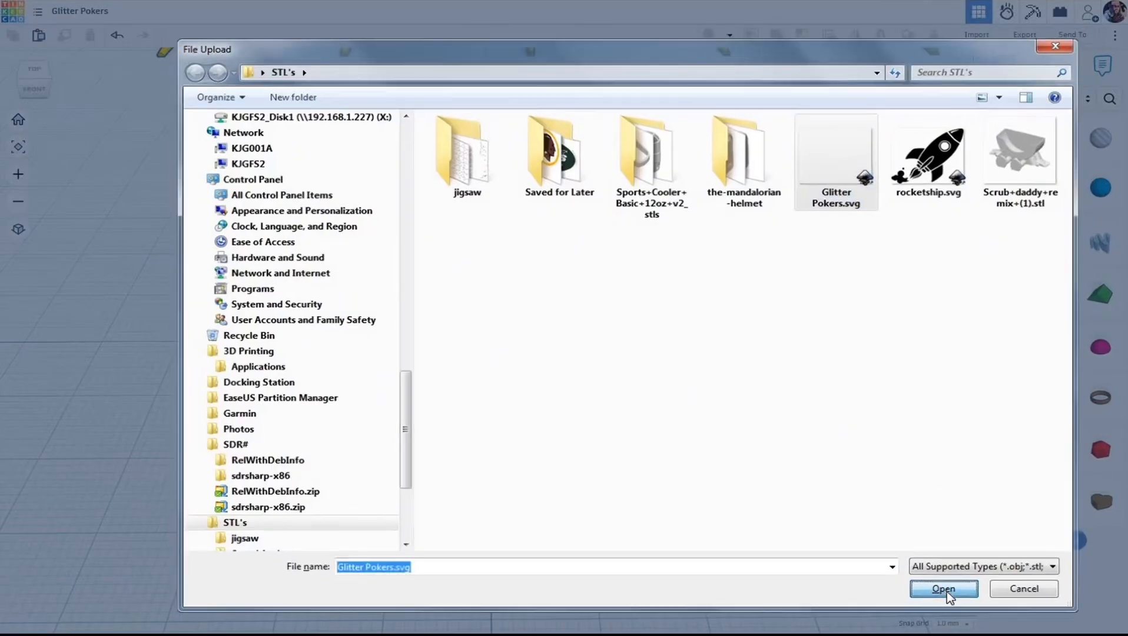
click(541, 311)
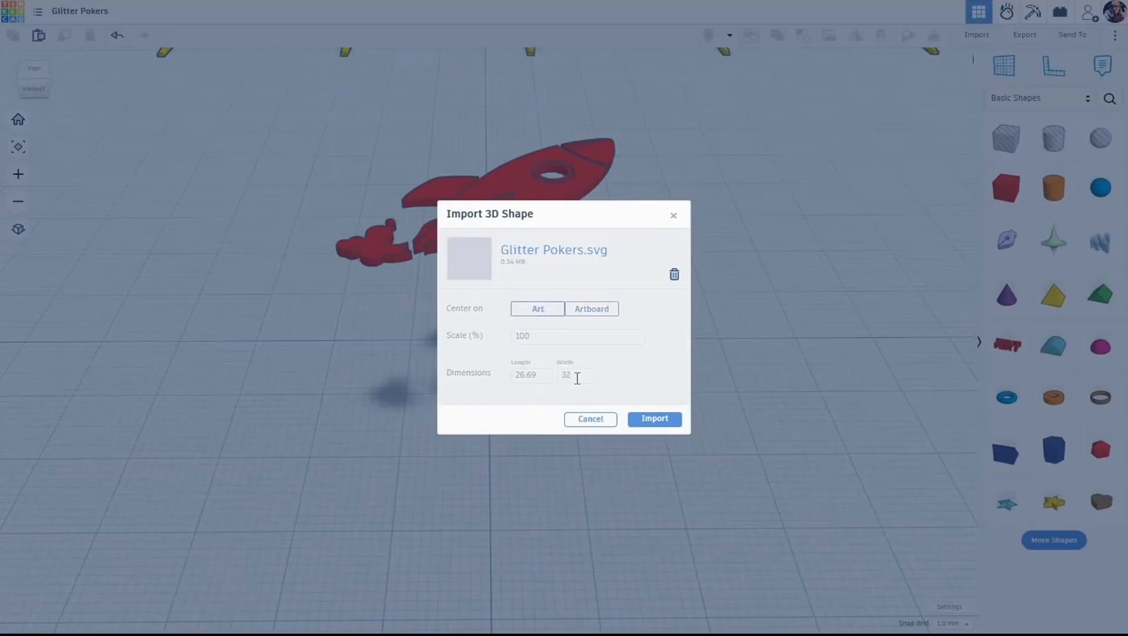
click(653, 418)
- Change the imported rocket outline's fill mode to Silhouette and color it with the yellow preset
scroll(647, 414, down, 3)
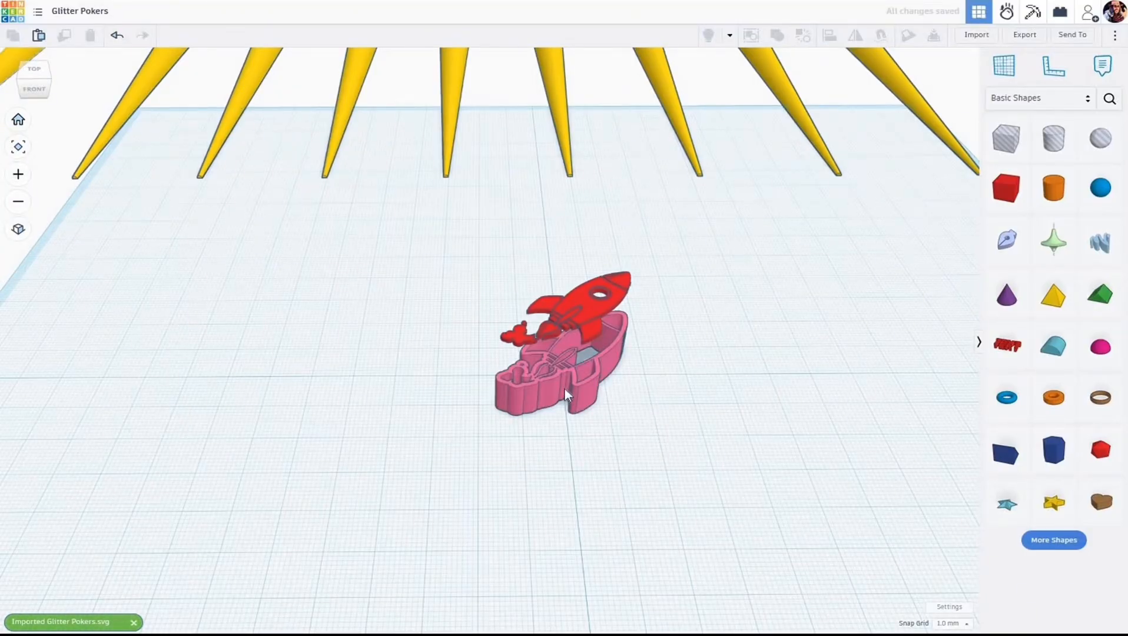
scroll(558, 391, up, 2)
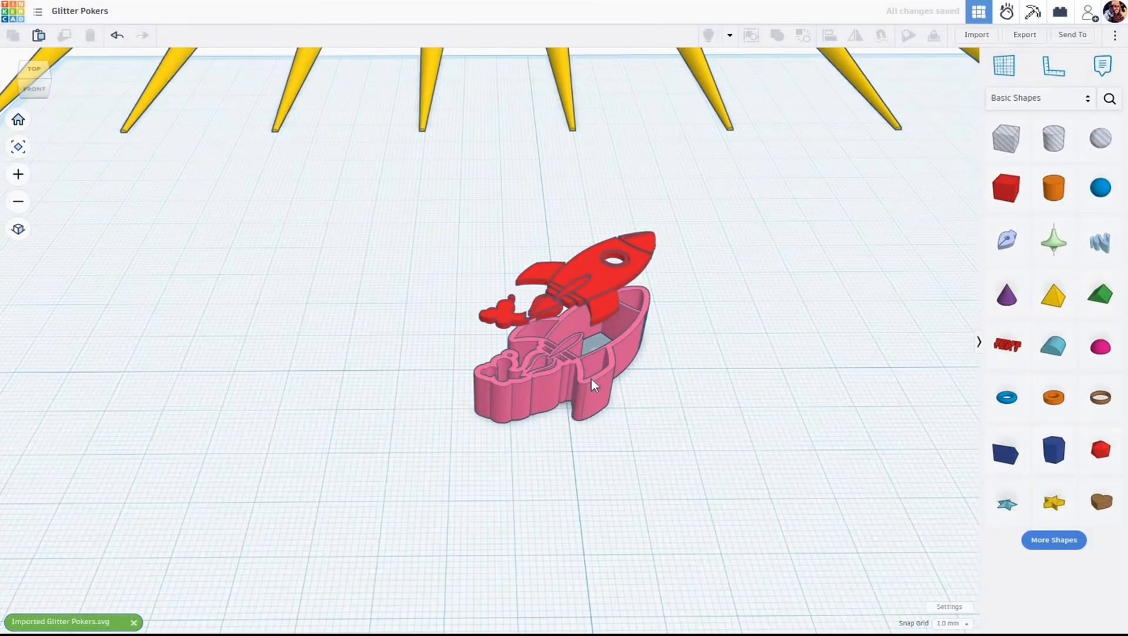
click(555, 386)
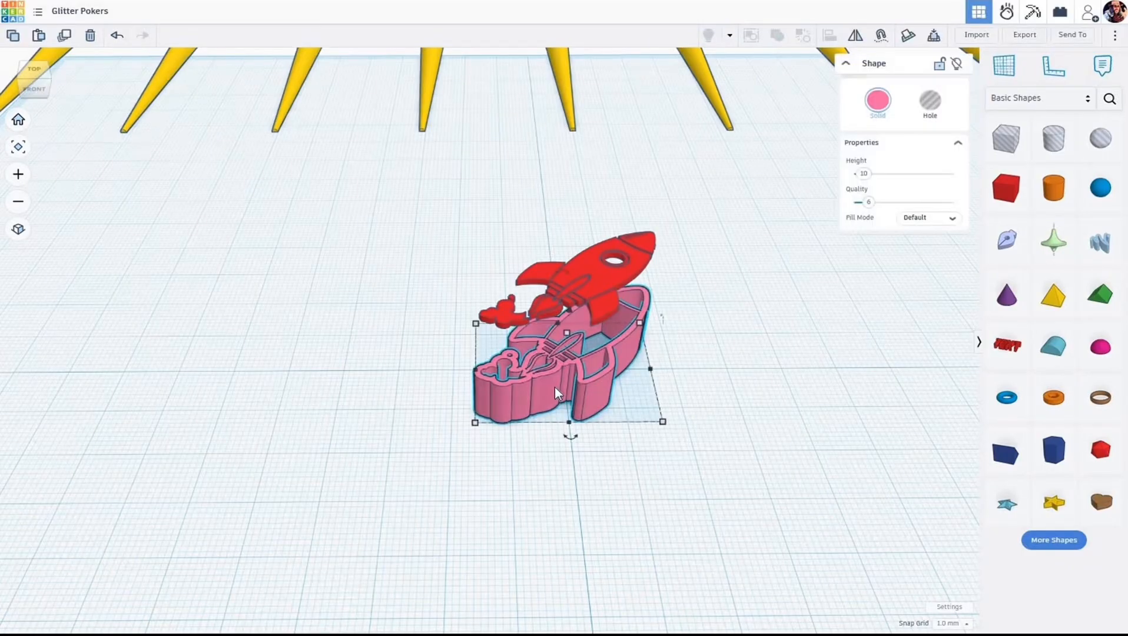
click(954, 221)
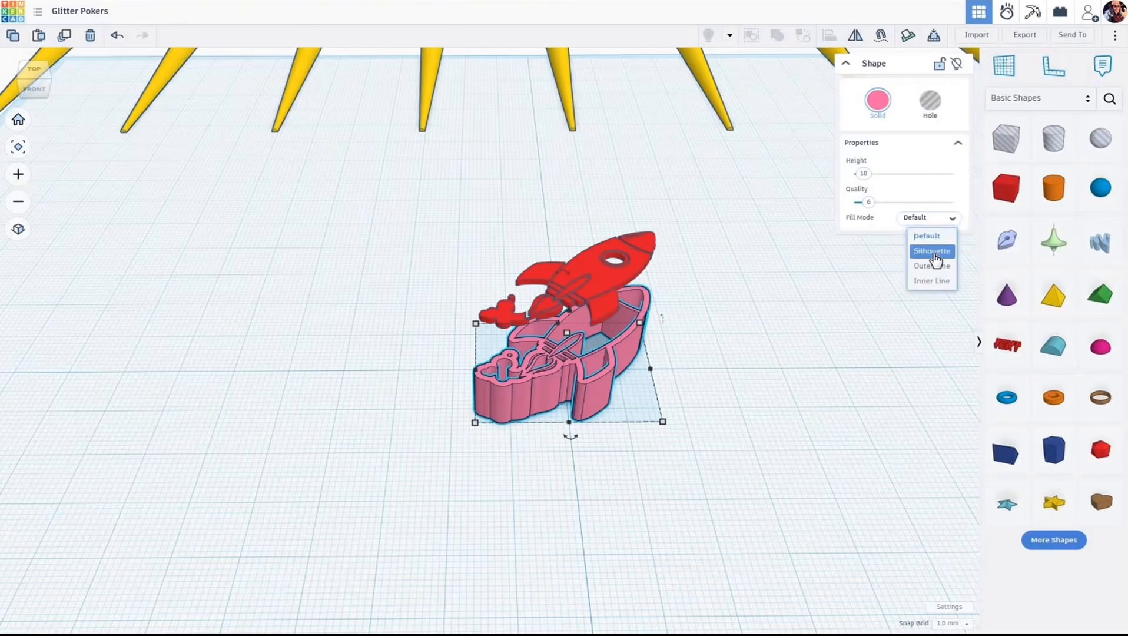
click(936, 251)
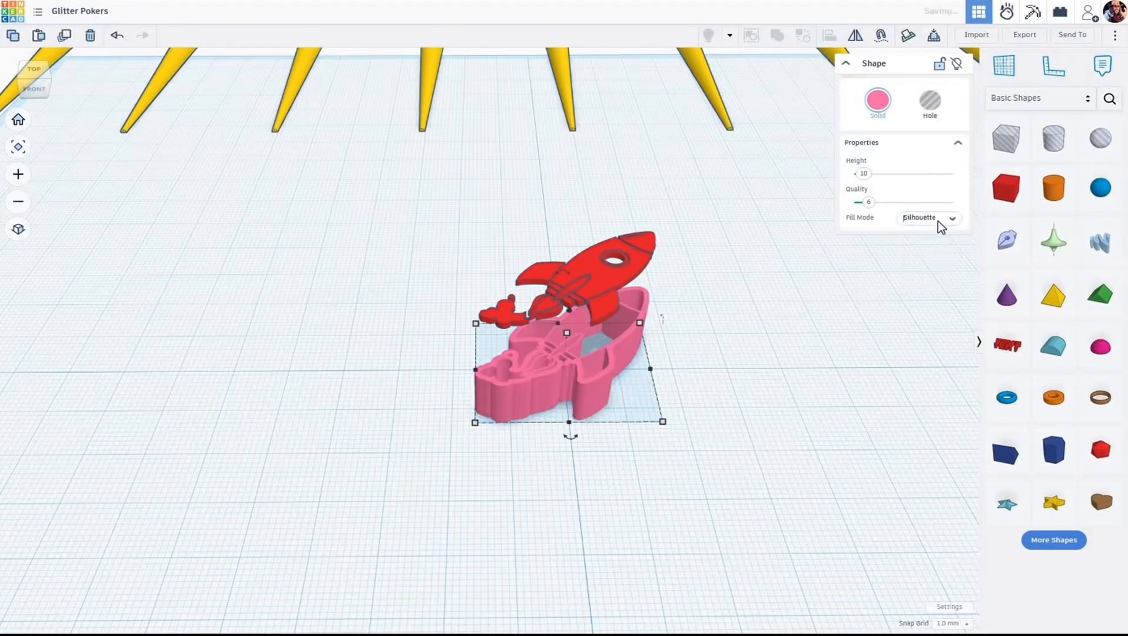
click(879, 103)
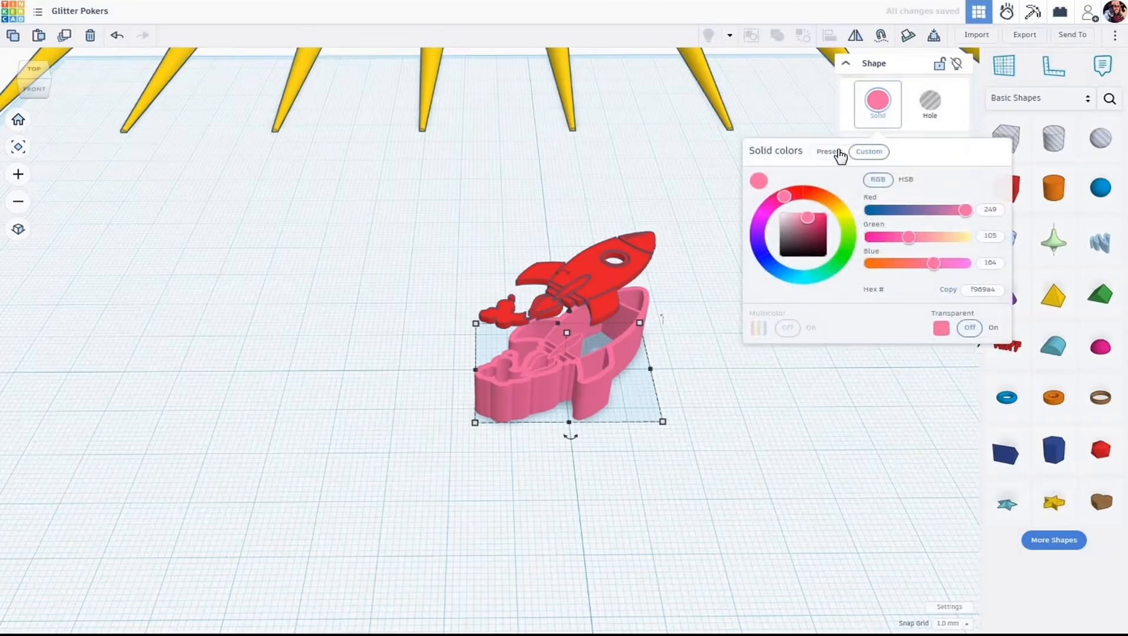
click(830, 153)
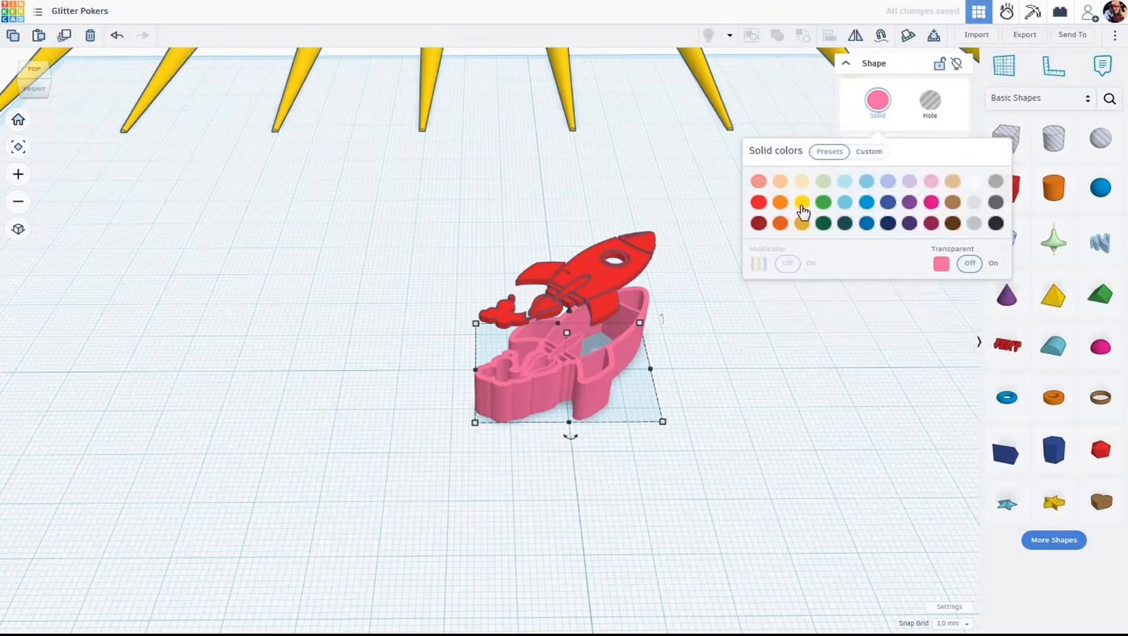
click(802, 203)
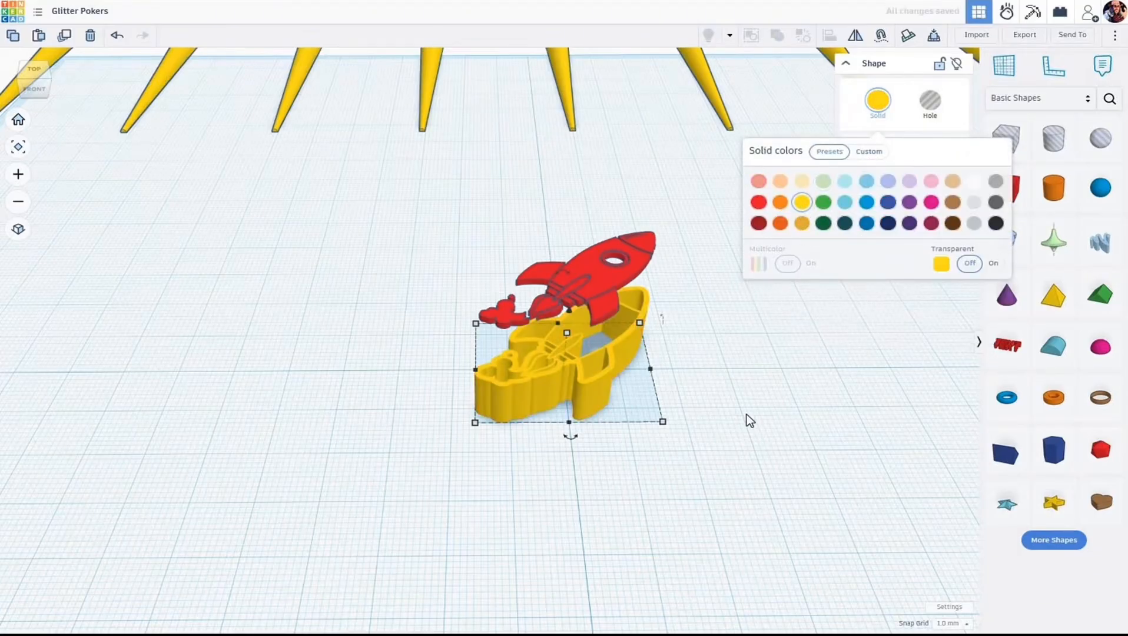
- Set the height of the yellow rocket backing to 8 mm
mouse_move(568, 334)
click(620, 350)
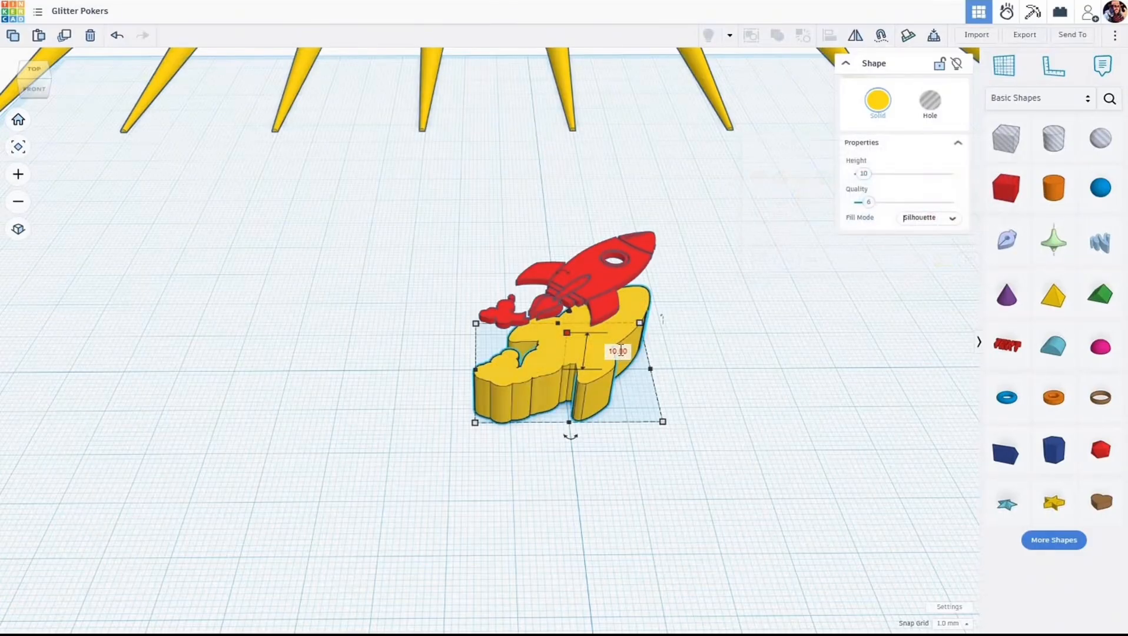
text(8)
key(Return)
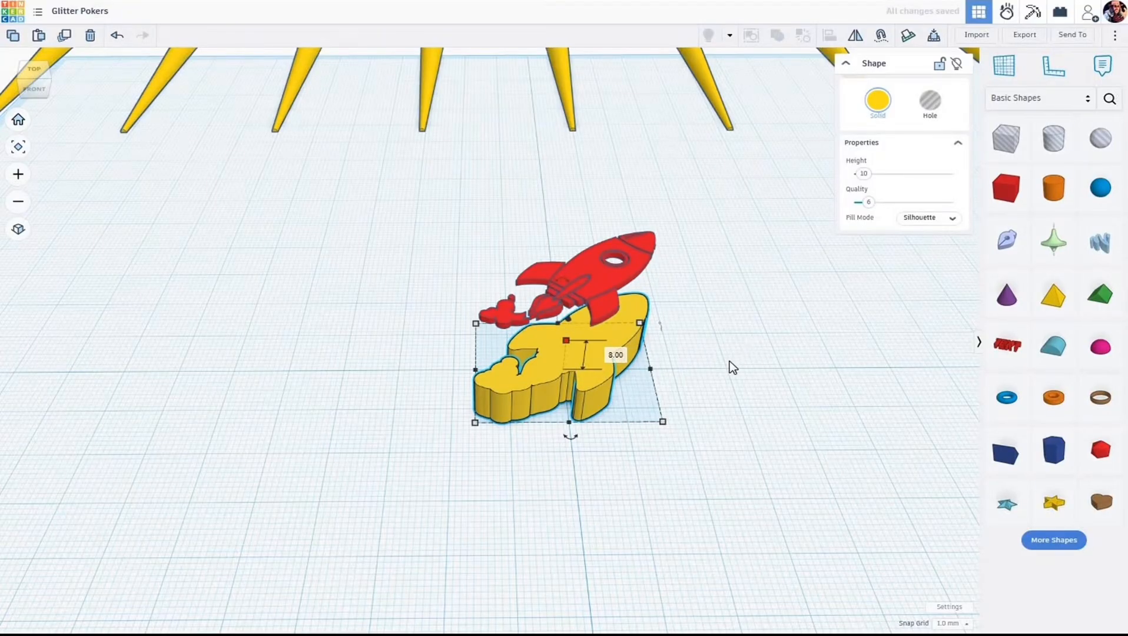
click(658, 295)
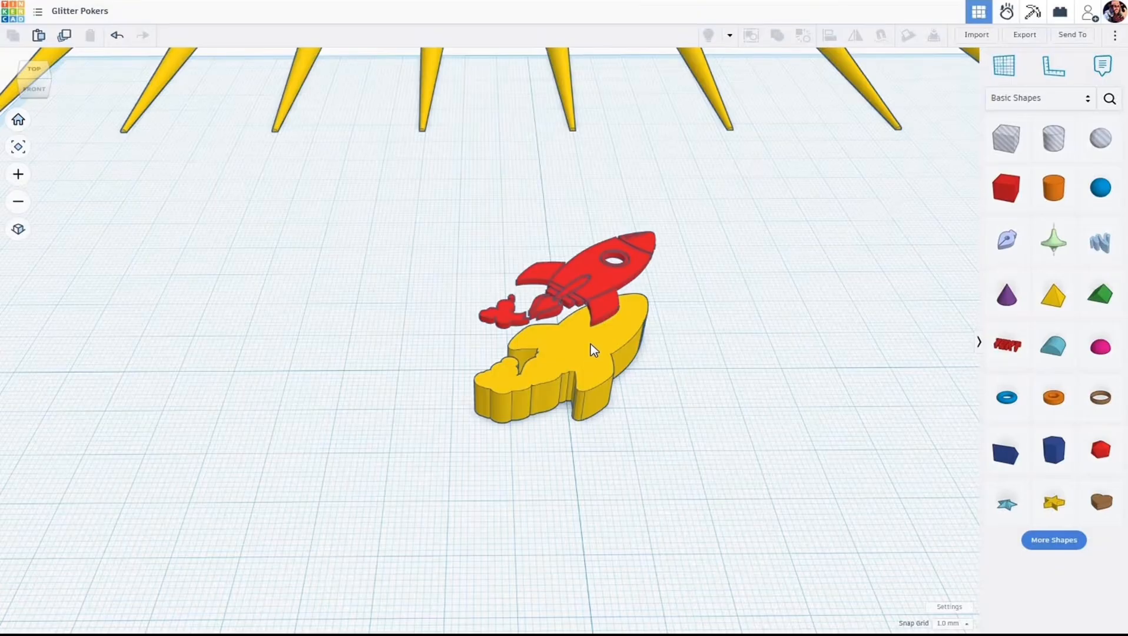
- Place a temporary workplane on the upper face of the yellow backing and drop the red rocket onto it
scroll(589, 345, down, 1)
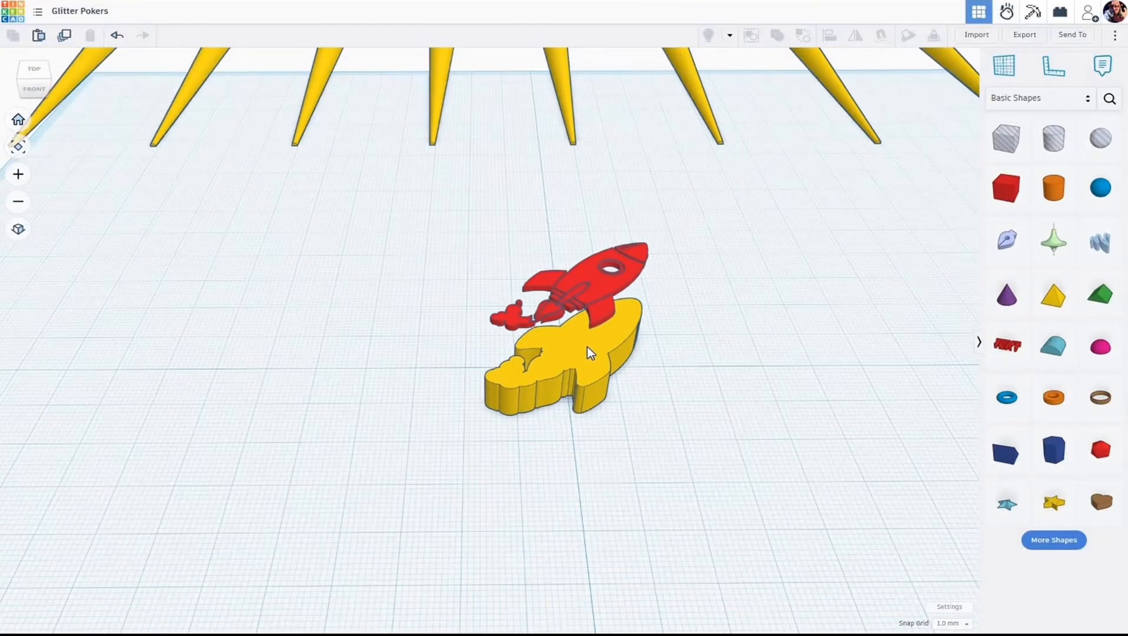
key(w)
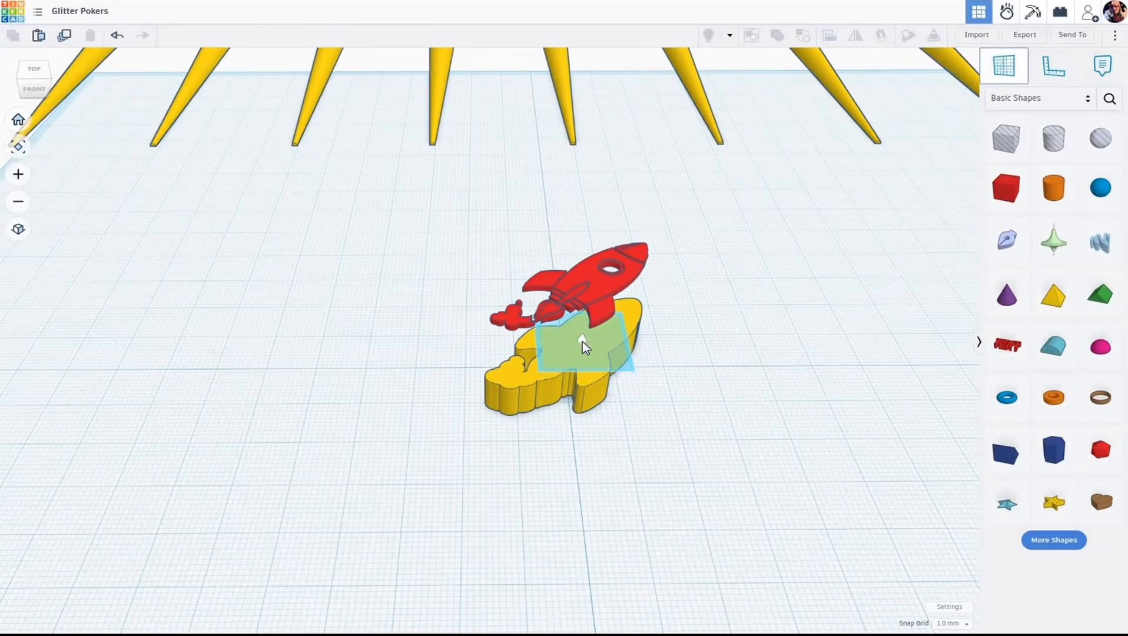
click(583, 343)
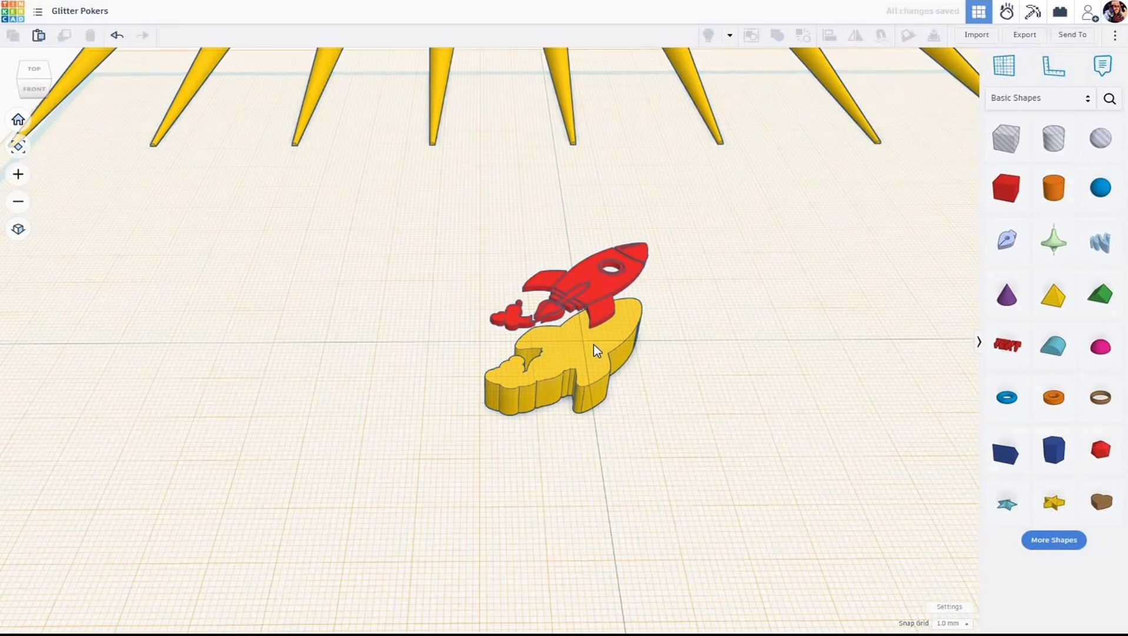
click(597, 282)
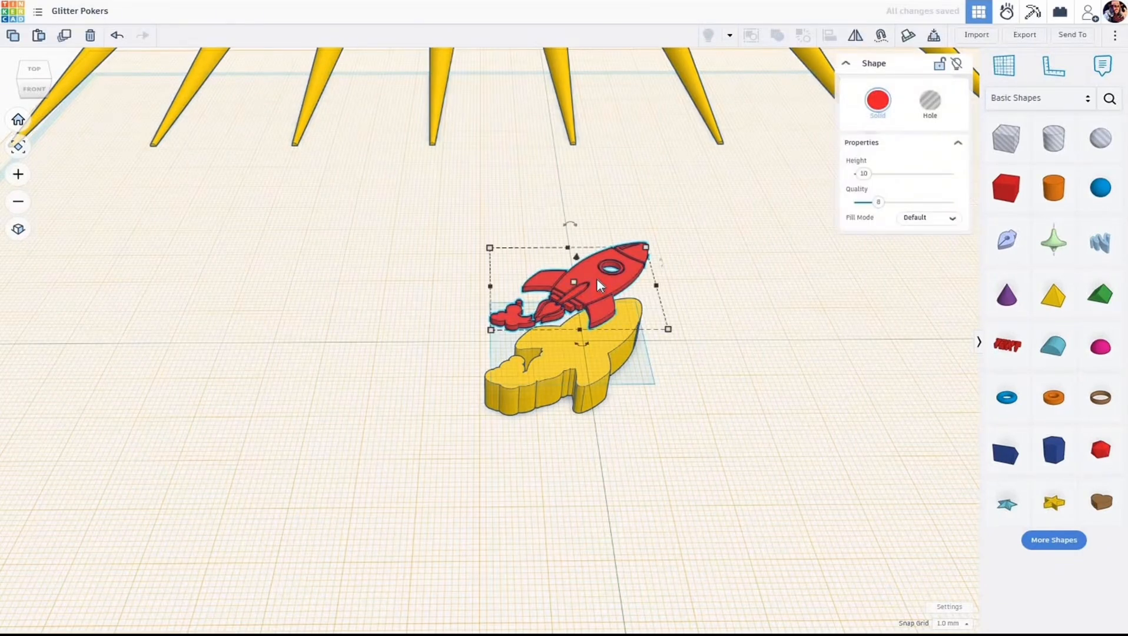
key(d)
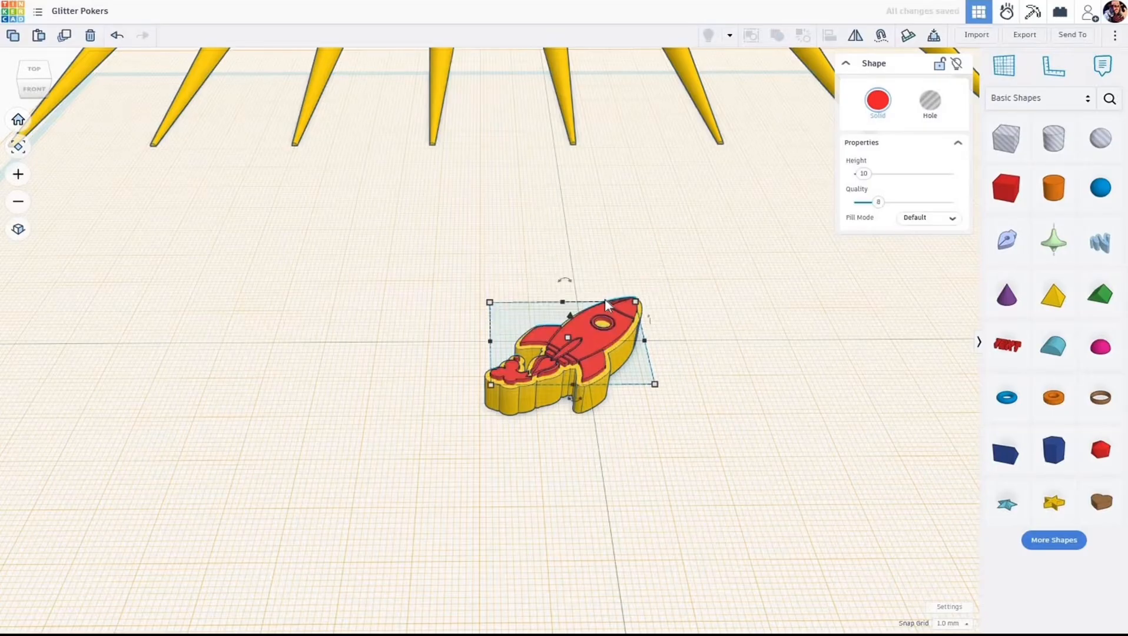
- Select the red rocket and its yellow backing and align them to each other's front-to-back center
click(474, 271)
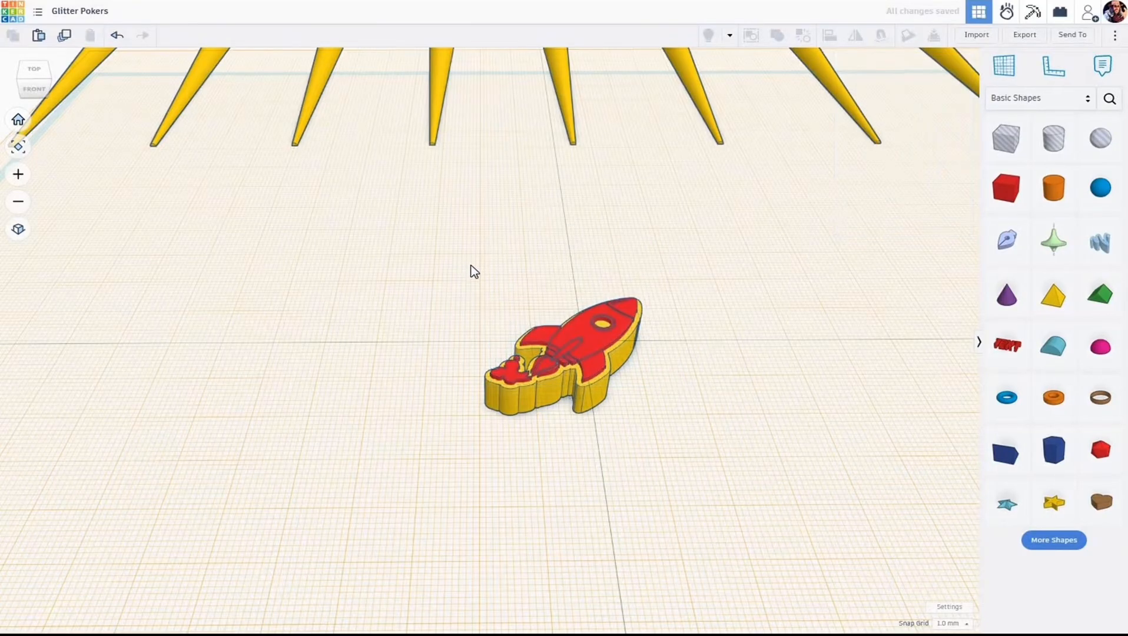
drag(651, 414, 661, 428)
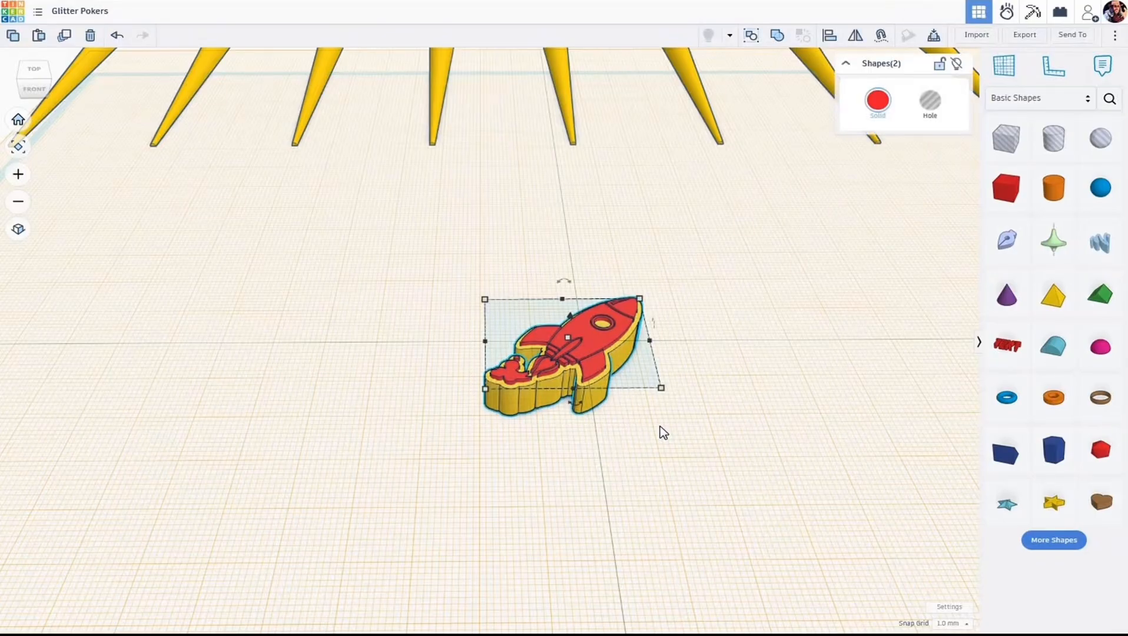
key(l)
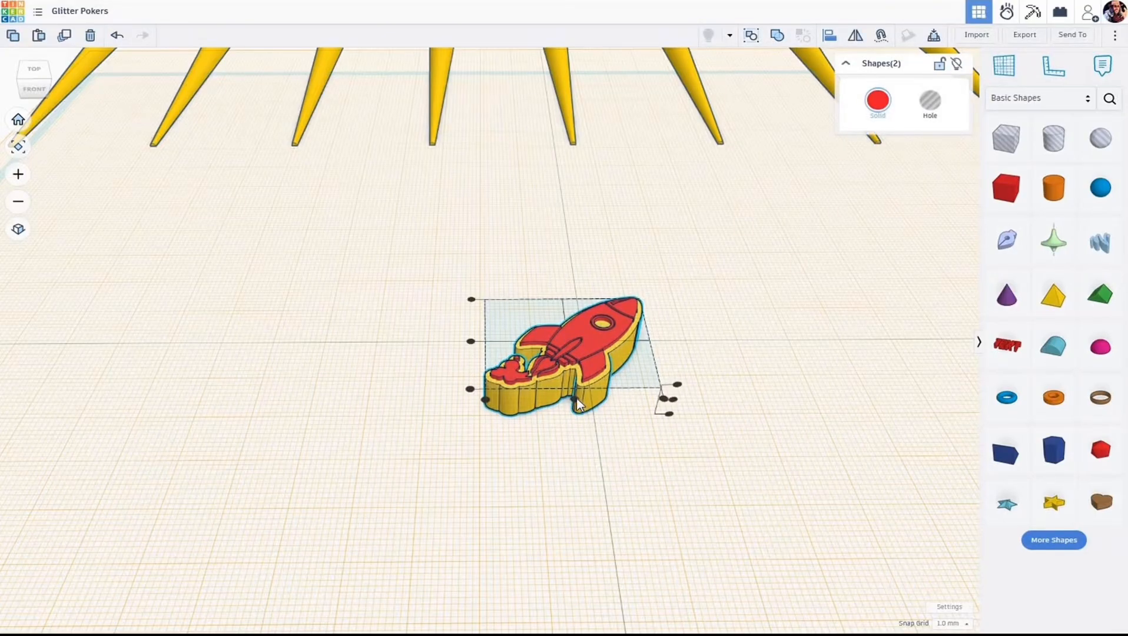
click(472, 340)
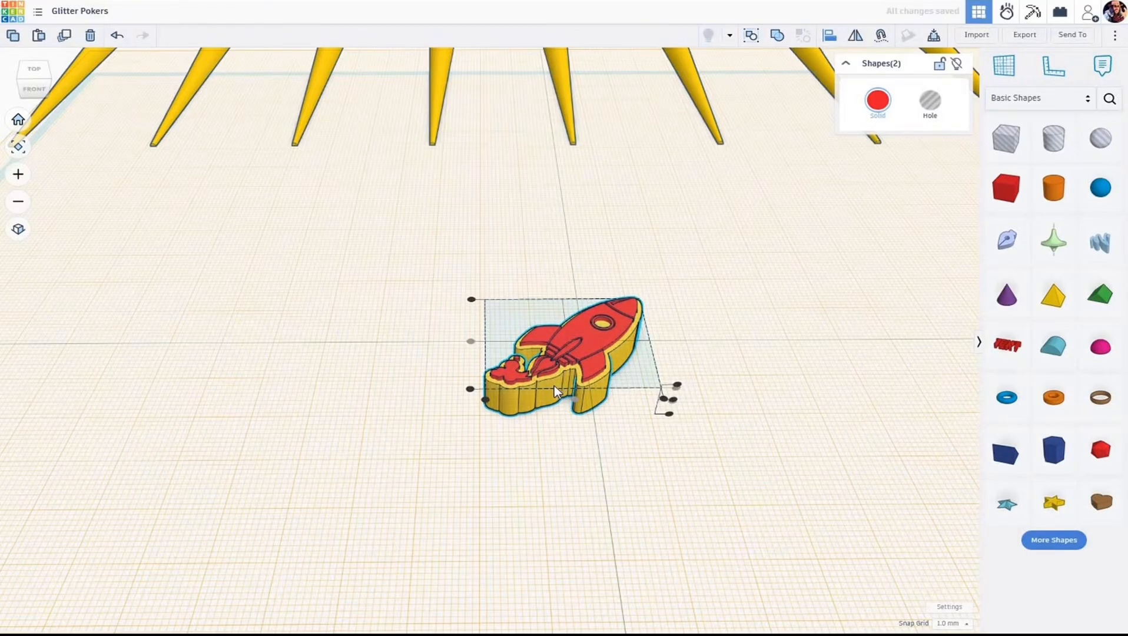
- Return the workplane from the temporary raised plane to the base grid
scroll(555, 386, down, 4)
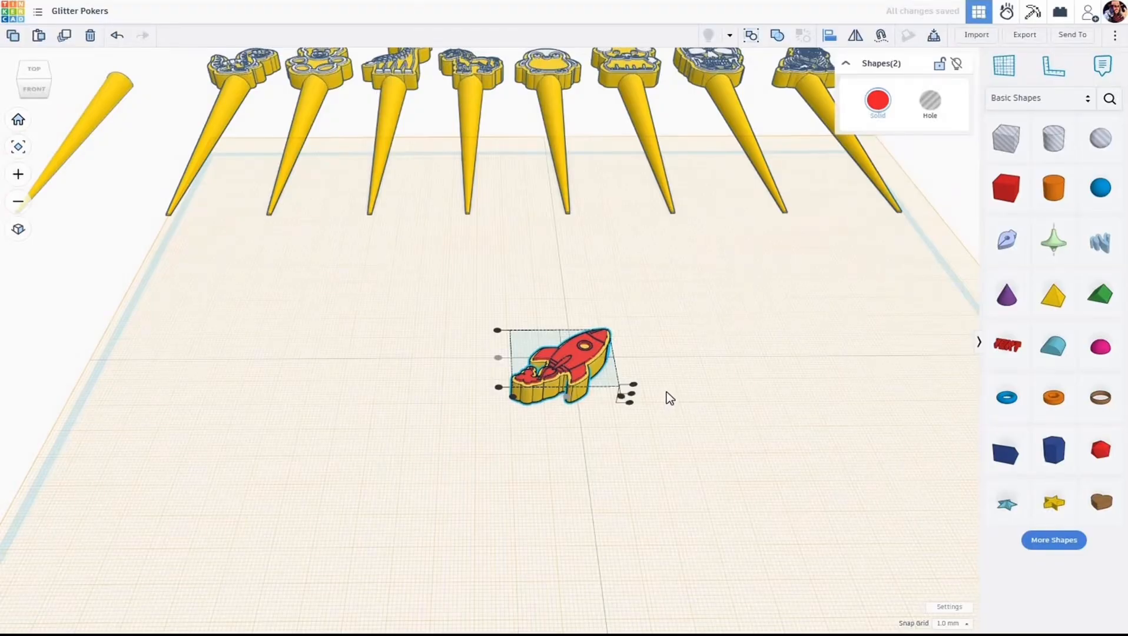
key(w)
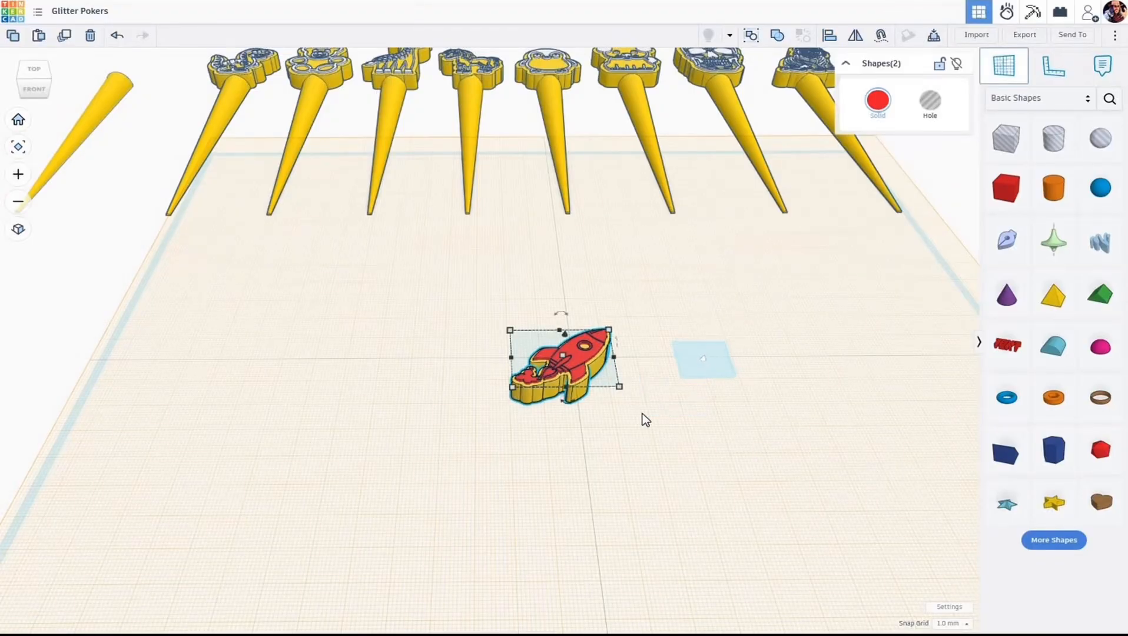
click(568, 396)
scroll(571, 385, up, 5)
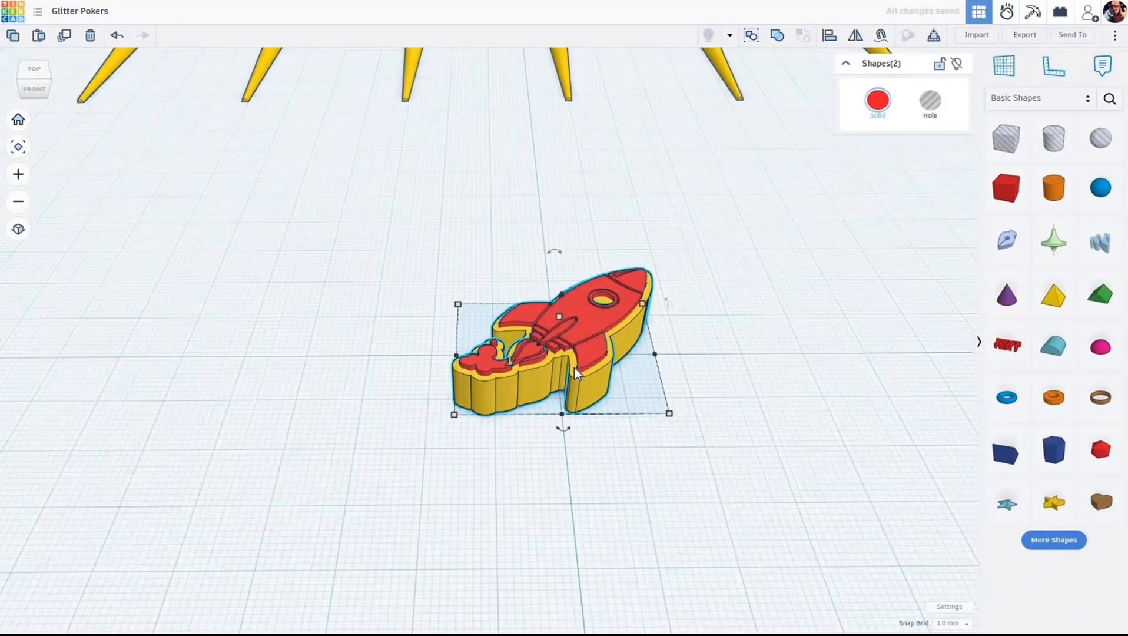
scroll(572, 369, down, 4)
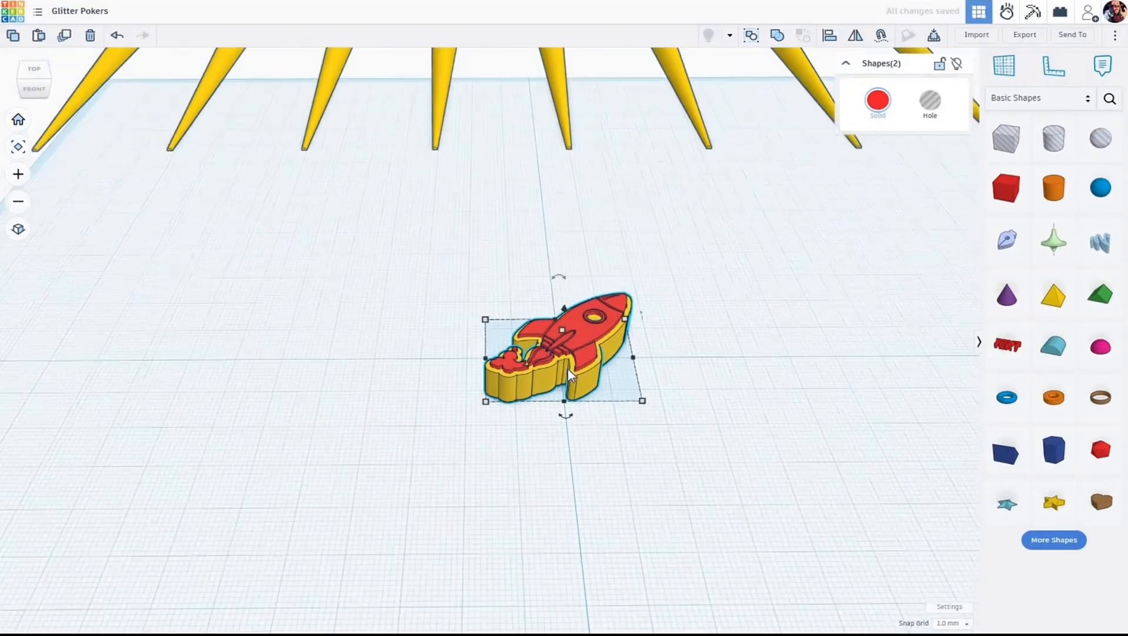
scroll(569, 376, down, 5)
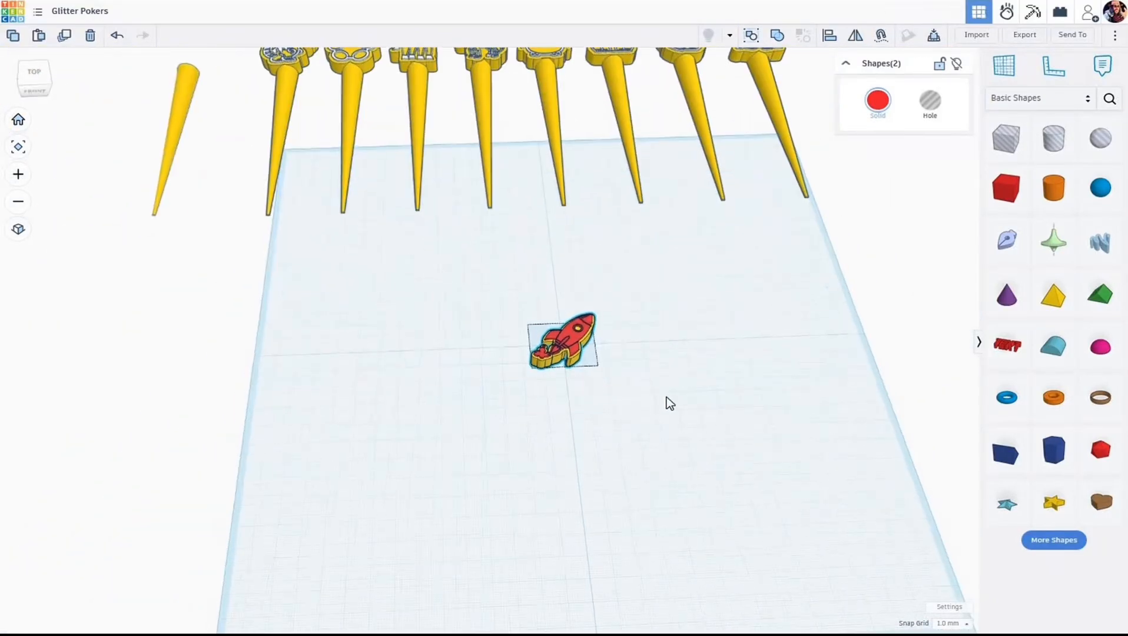
- Bring the tapered spike beside the rocket, examine its flat underside, and move it back outside the workplane
middle_drag(616, 364, 569, 331)
middle_drag(704, 414, 812, 479)
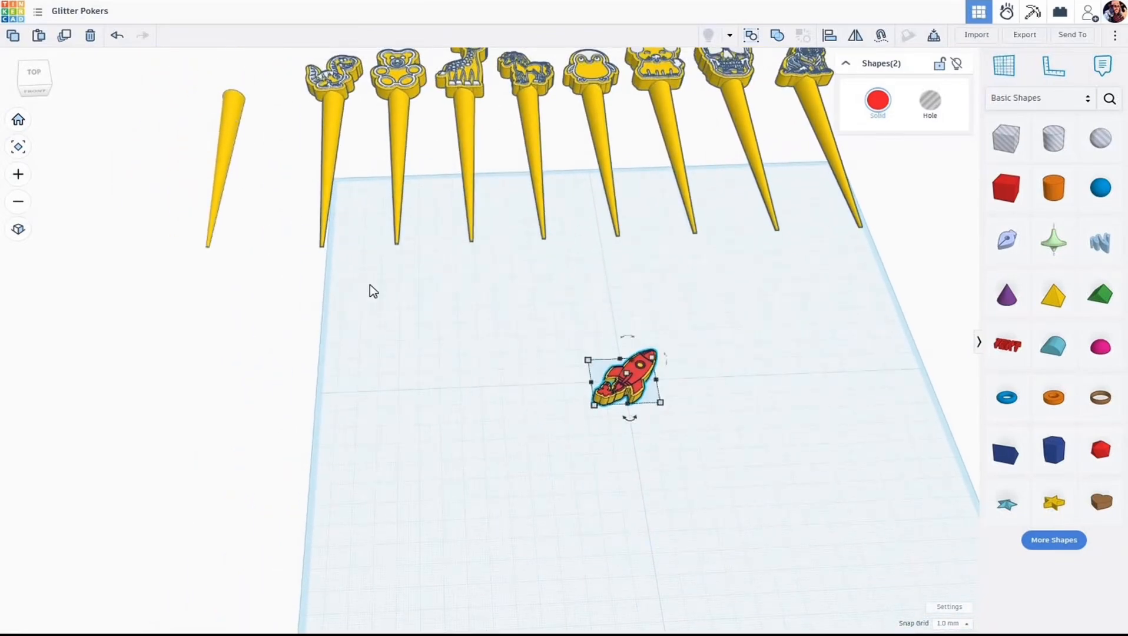
drag(231, 135, 522, 381)
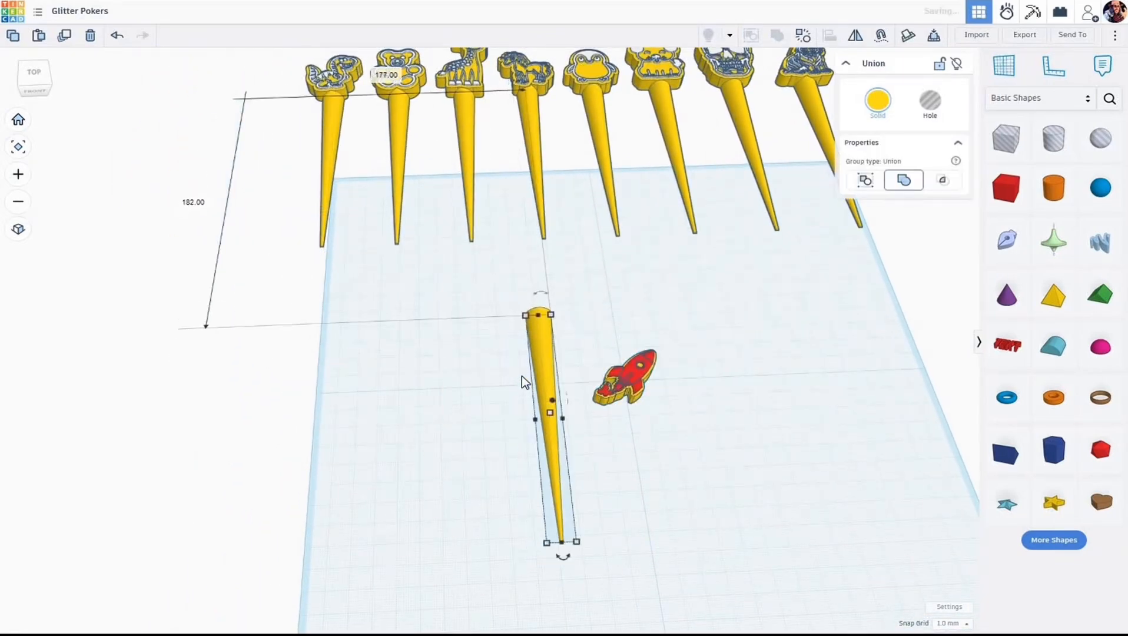
right_drag(521, 380, 622, 219)
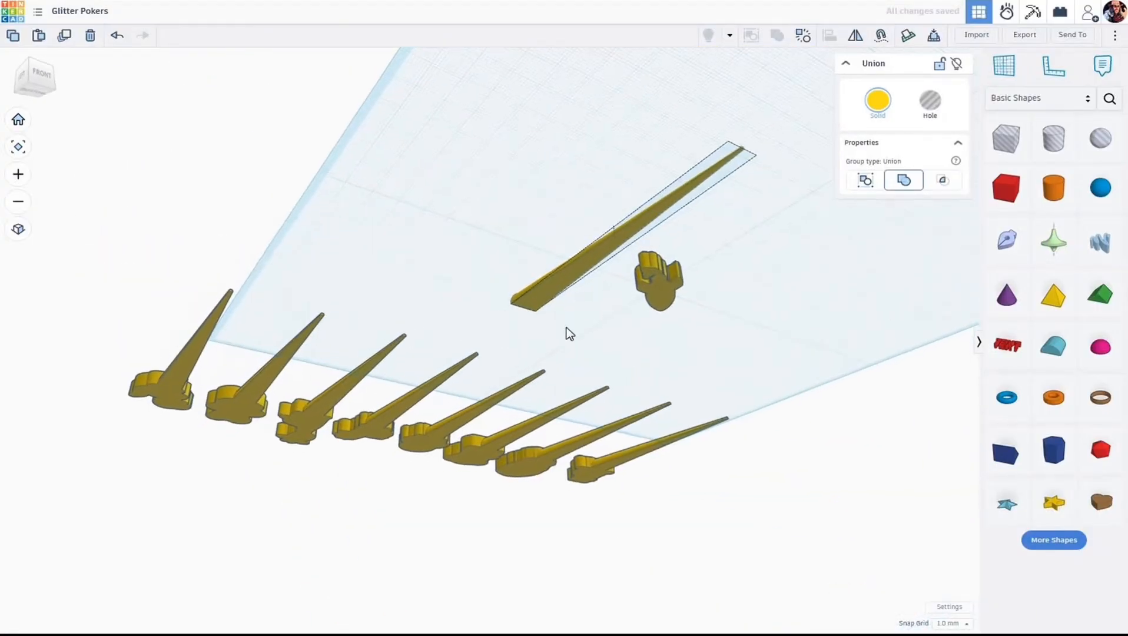
right_drag(567, 327, 555, 290)
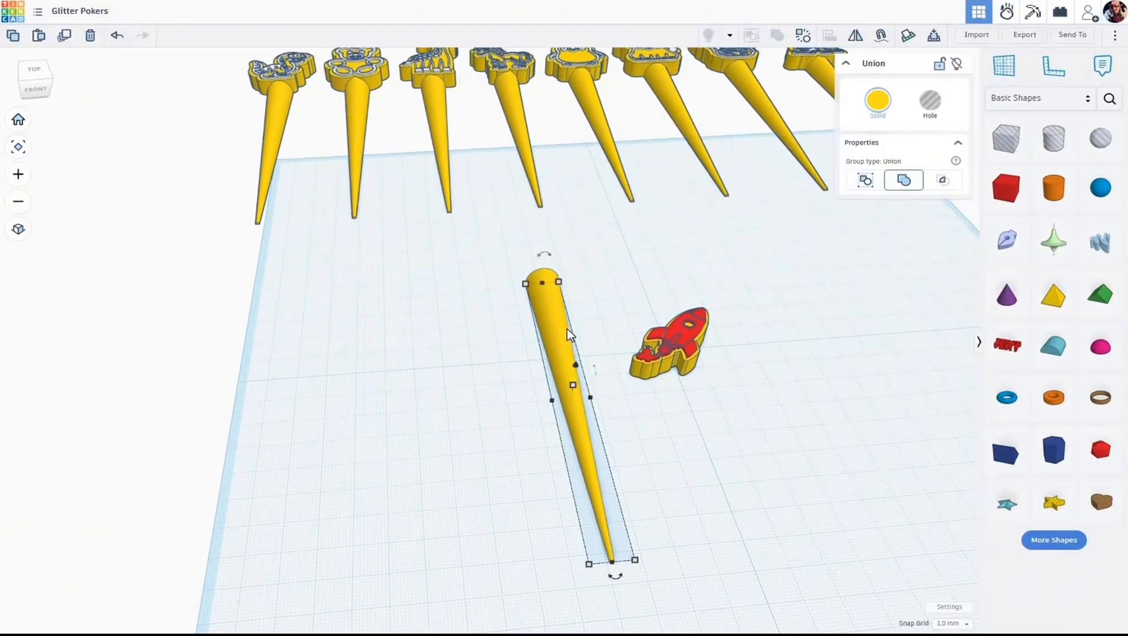
scroll(567, 328, up, 1)
drag(564, 329, 122, 196)
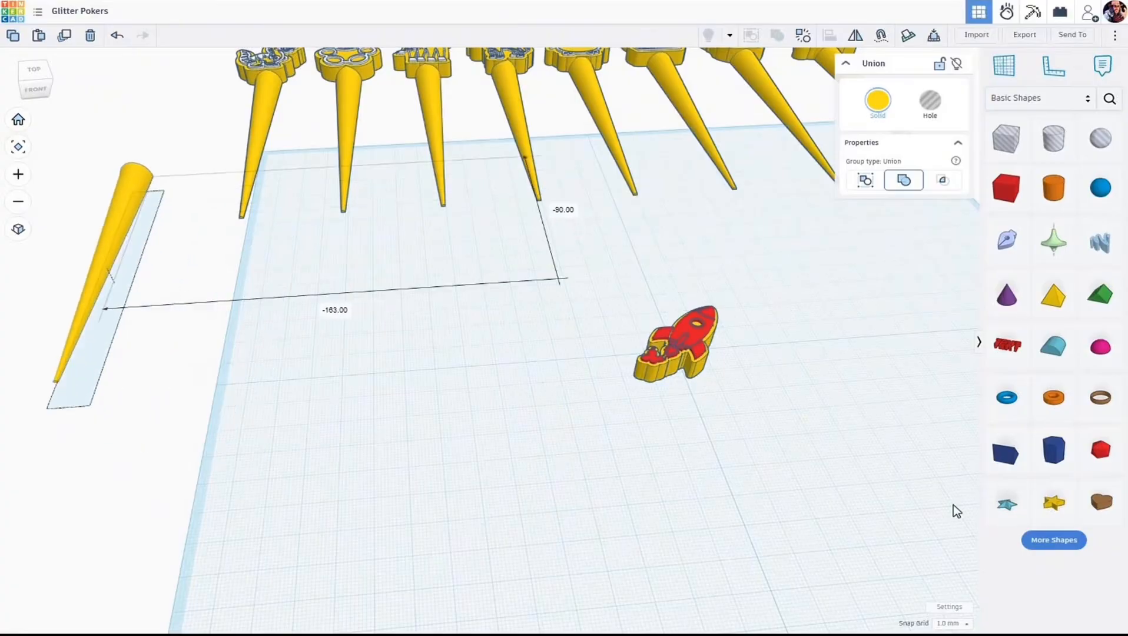
- Place a cone on the workplane in front of the rocket and color it with the yellow preset
right_drag(614, 413, 956, 353)
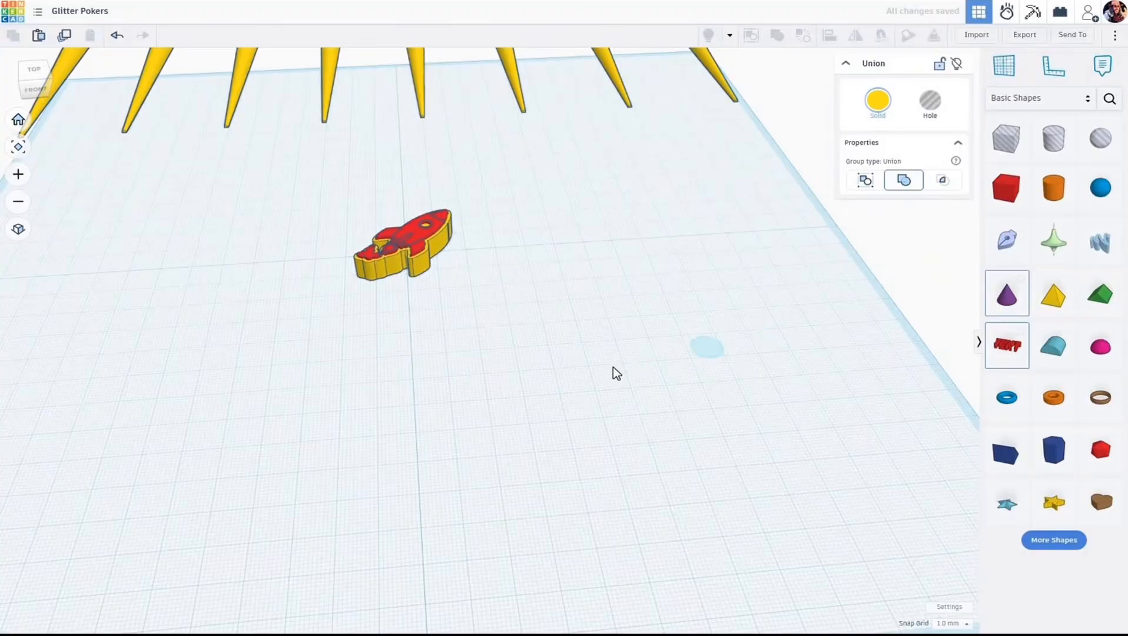
click(586, 370)
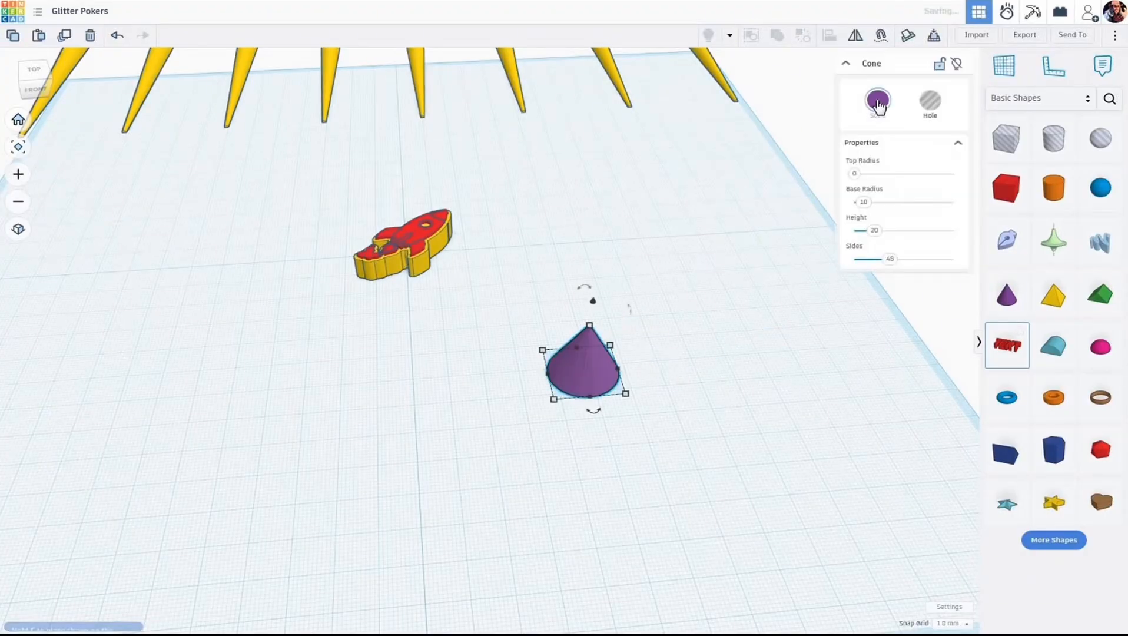
click(878, 101)
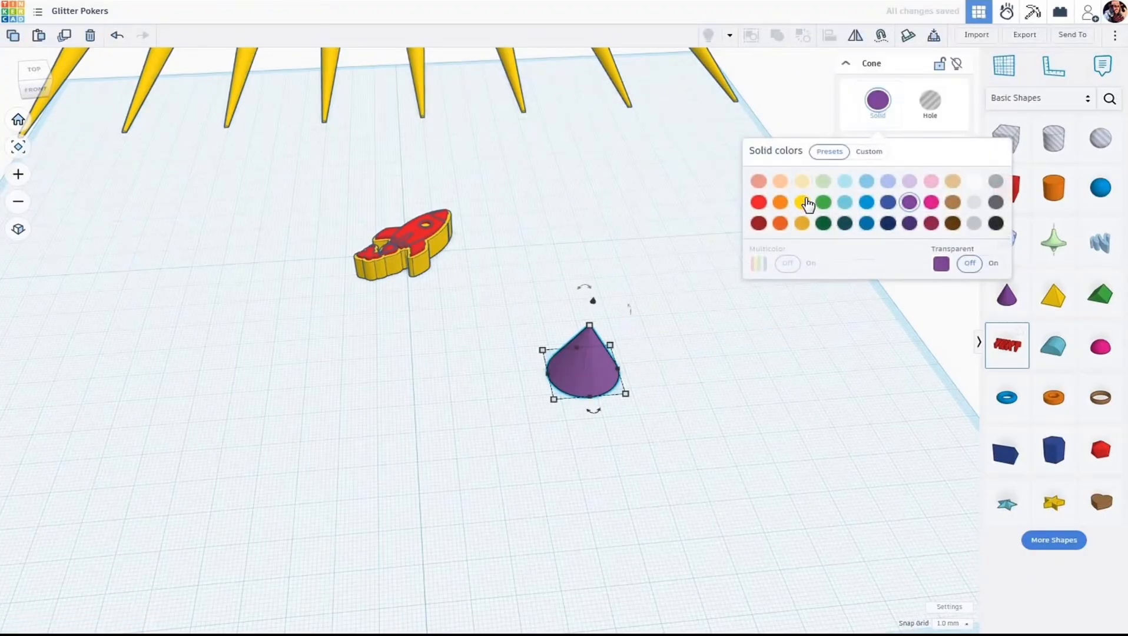
click(802, 202)
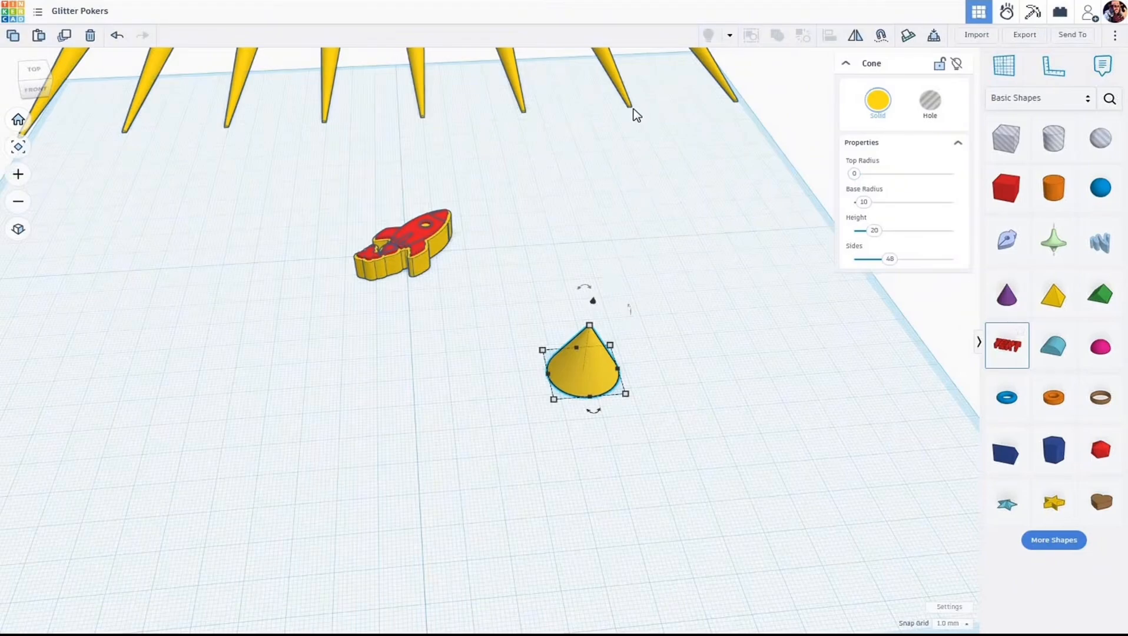
- Examine the blunt, half-round tip of one of the finished pokers up close
scroll(632, 109, up, 5)
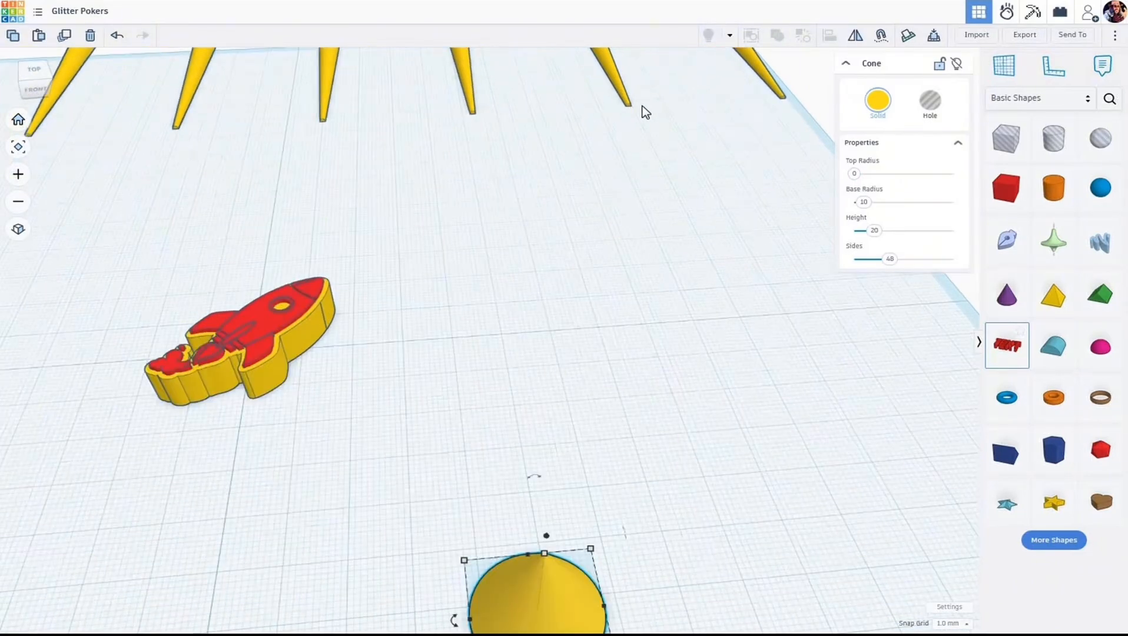
scroll(645, 112, up, 5)
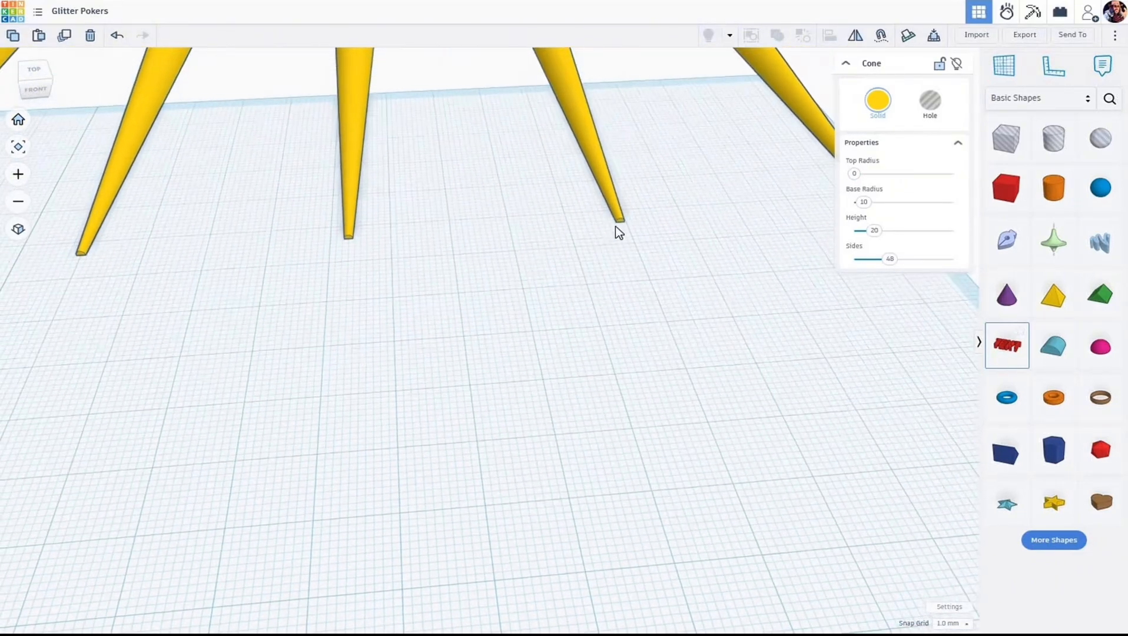
right_click(617, 221)
click(625, 213)
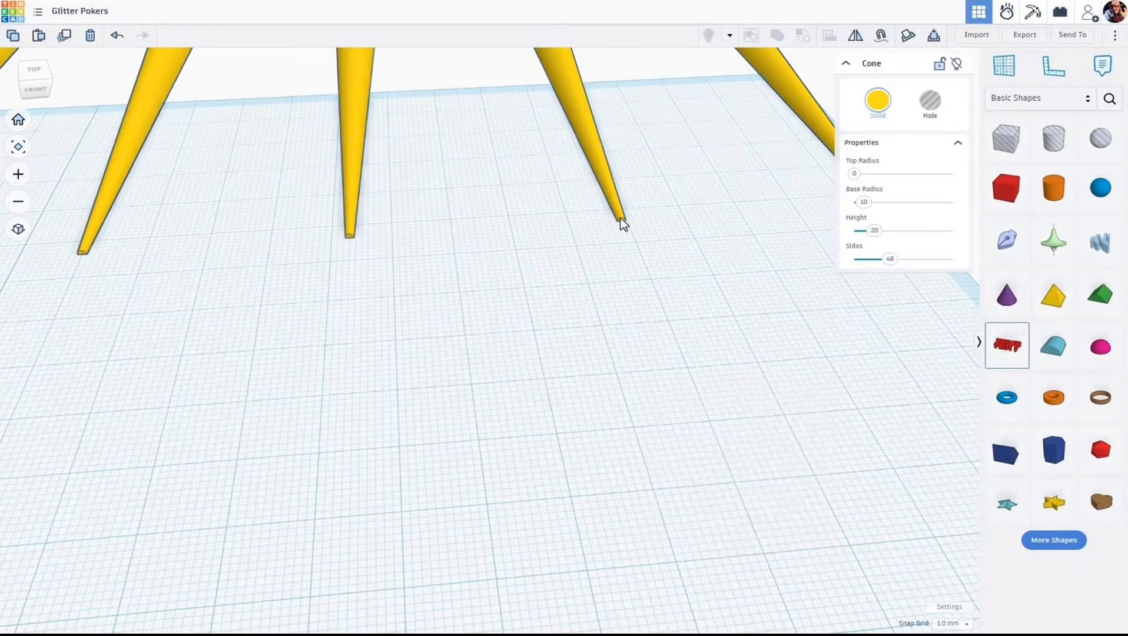
click(616, 234)
scroll(617, 236, up, 6)
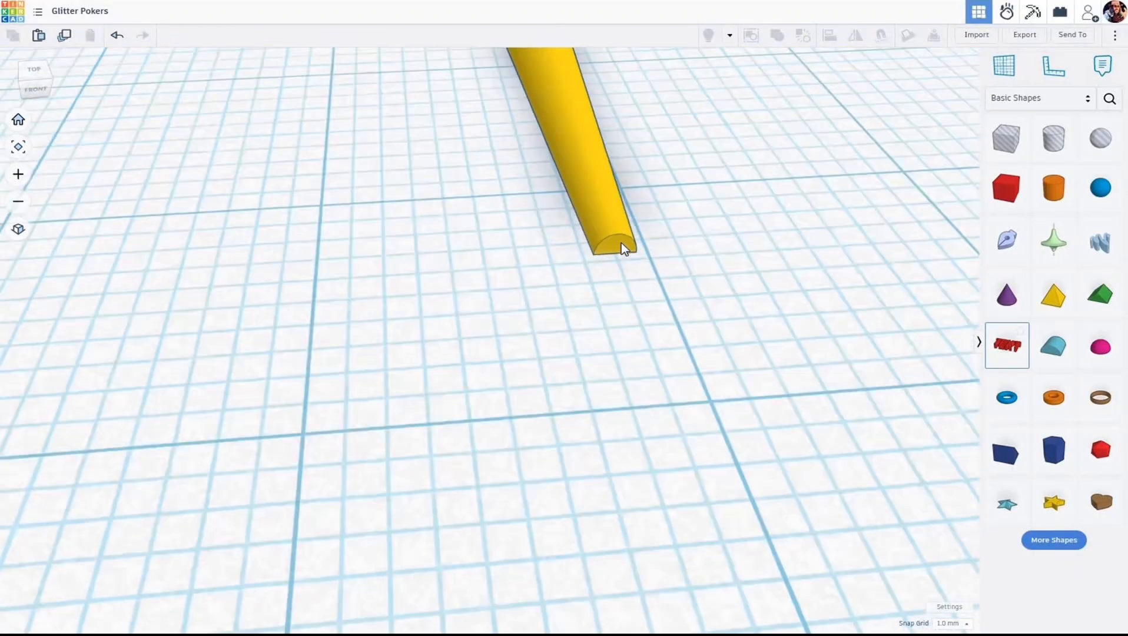
scroll(621, 245, down, 10)
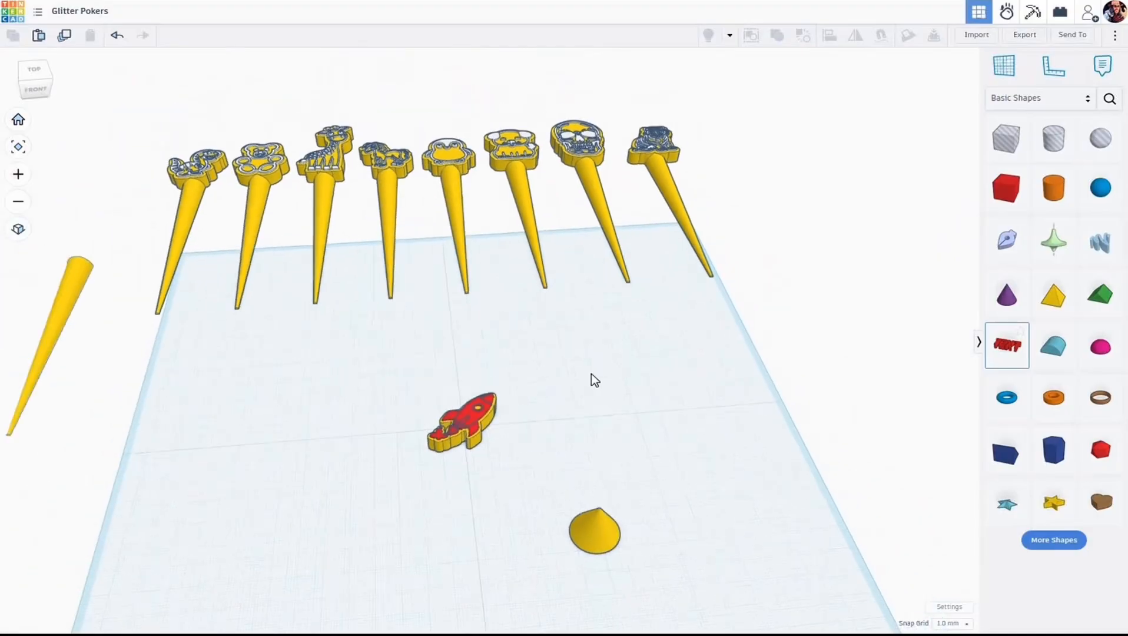
scroll(556, 327, down, 2)
- Set the yellow cone's sides to 128 and its top radius to 1
scroll(530, 362, up, 4)
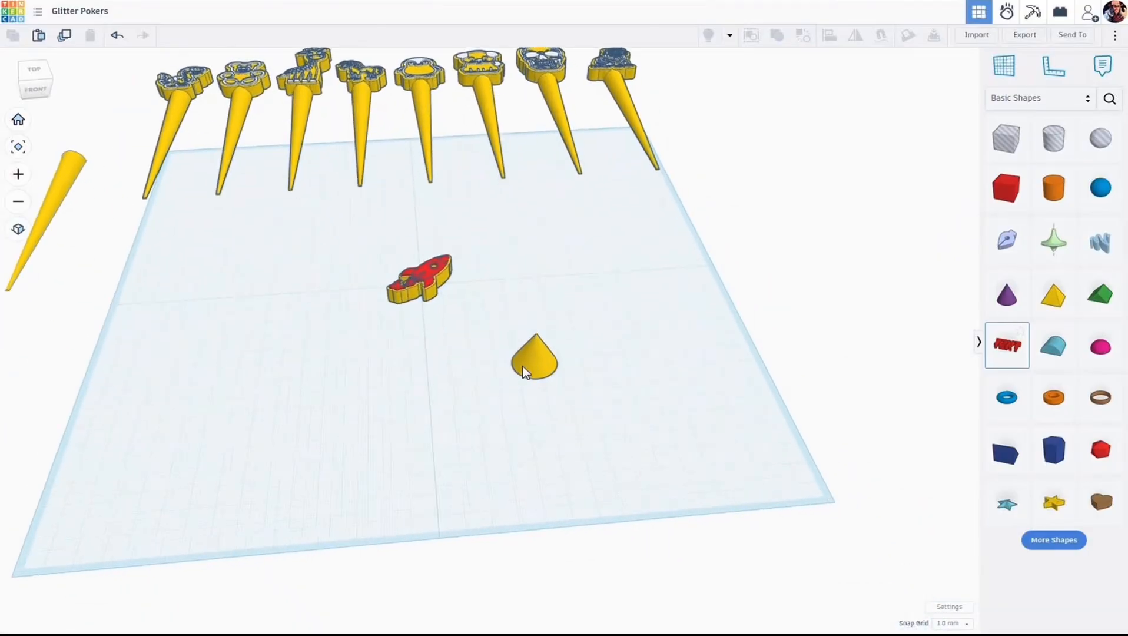
scroll(524, 368, up, 5)
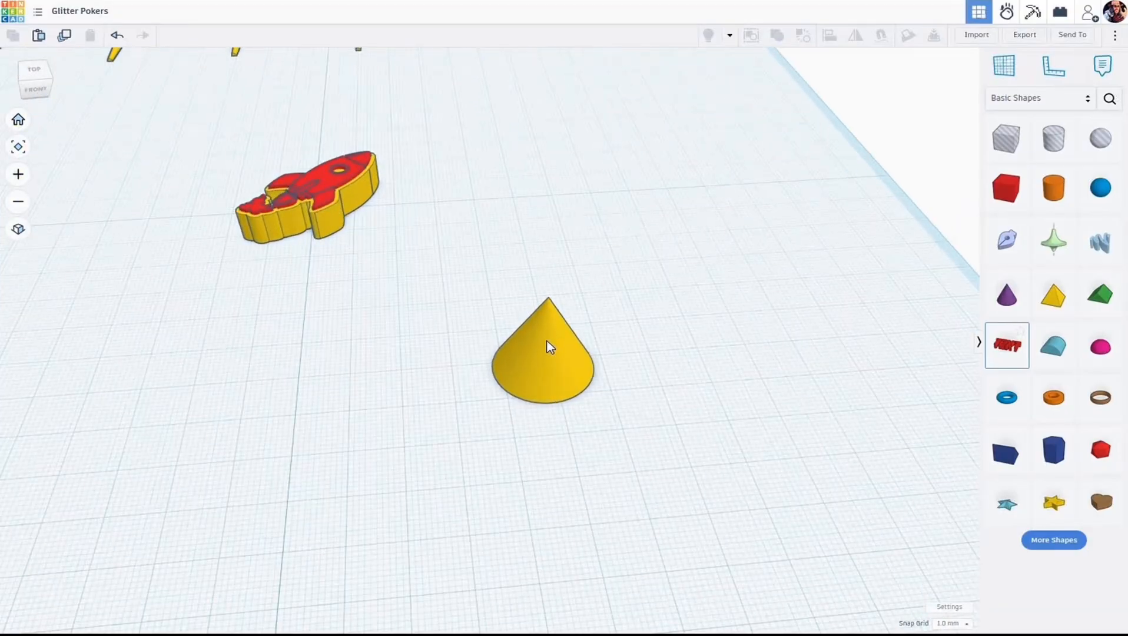
click(548, 346)
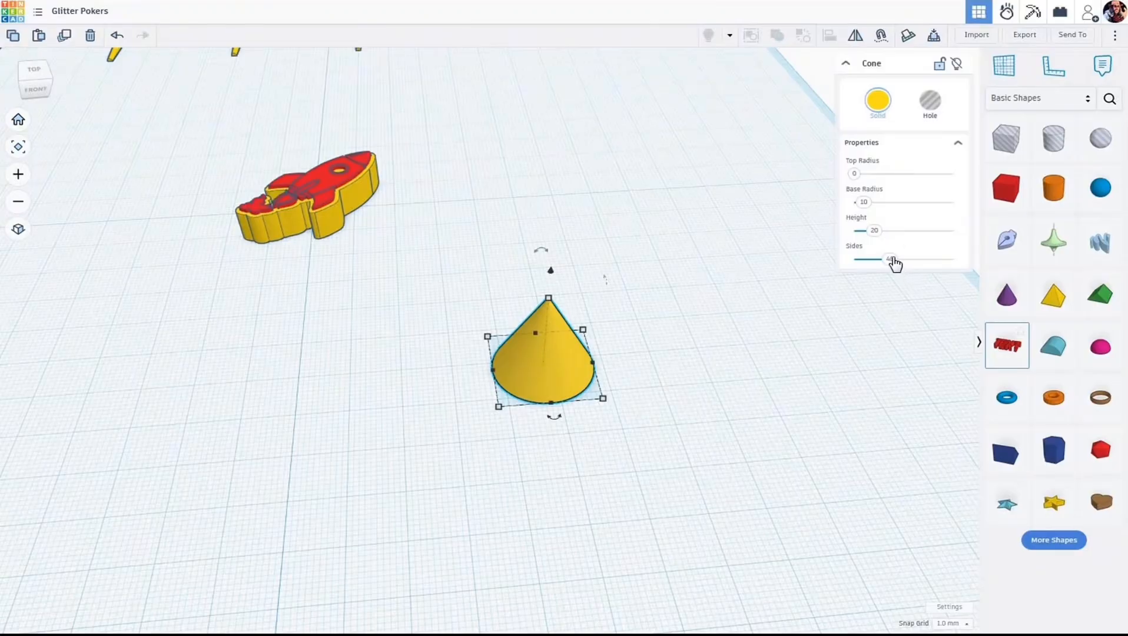
drag(889, 259, 971, 269)
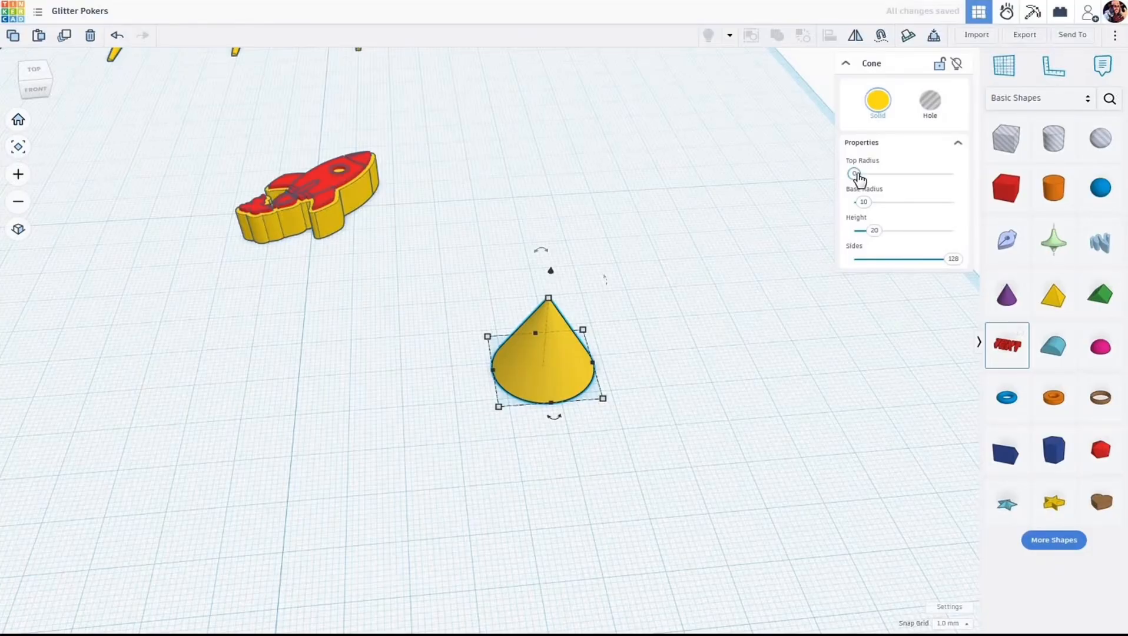
drag(855, 173, 856, 173)
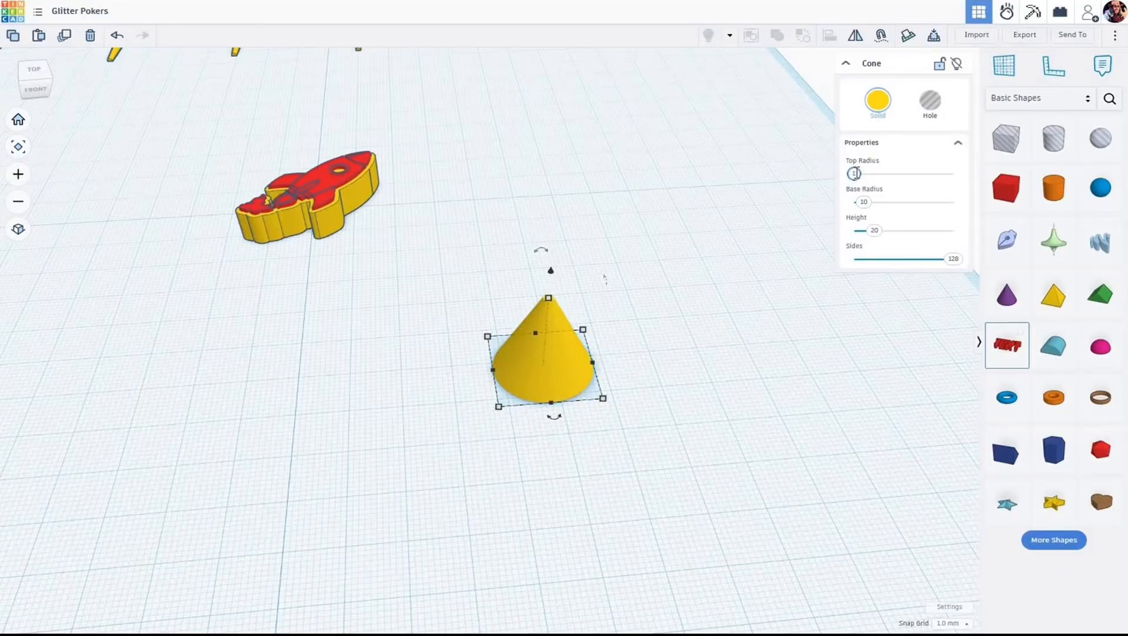
scroll(634, 330, down, 1)
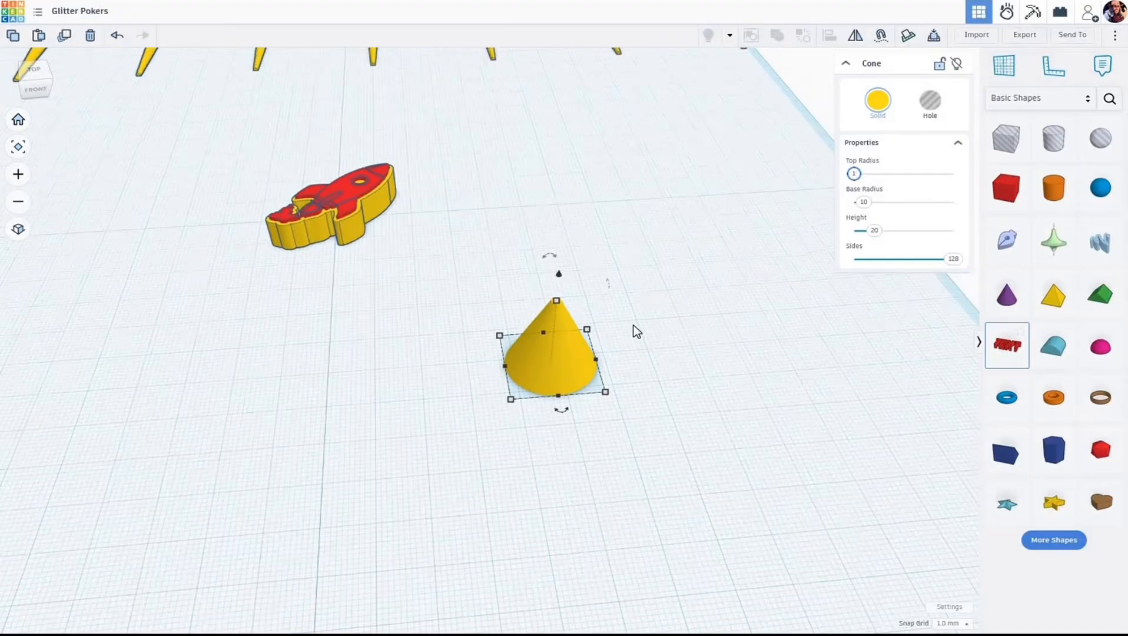
click(630, 331)
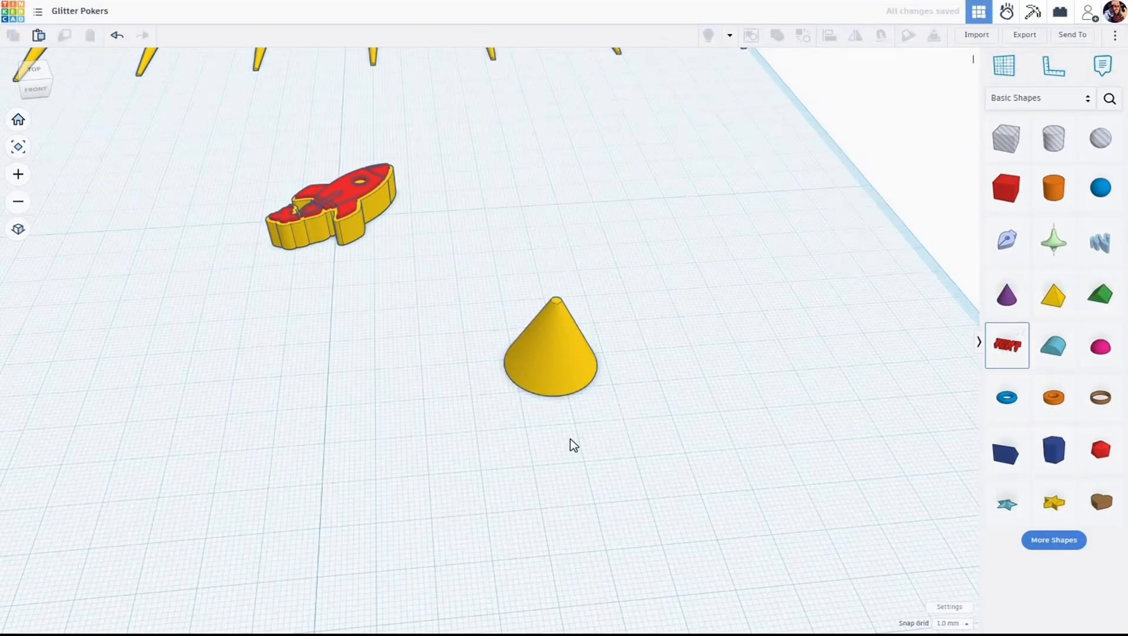
- Place a box hole on the workplane right beside the yellow cone
middle_drag(590, 439, 517, 481)
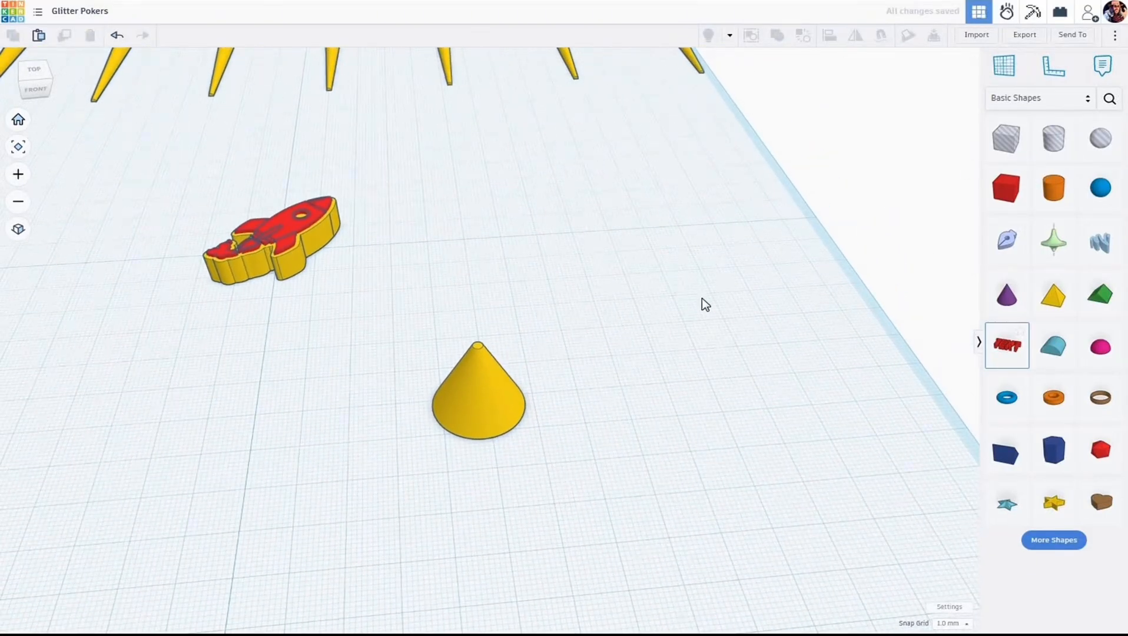
right_drag(703, 308, 921, 252)
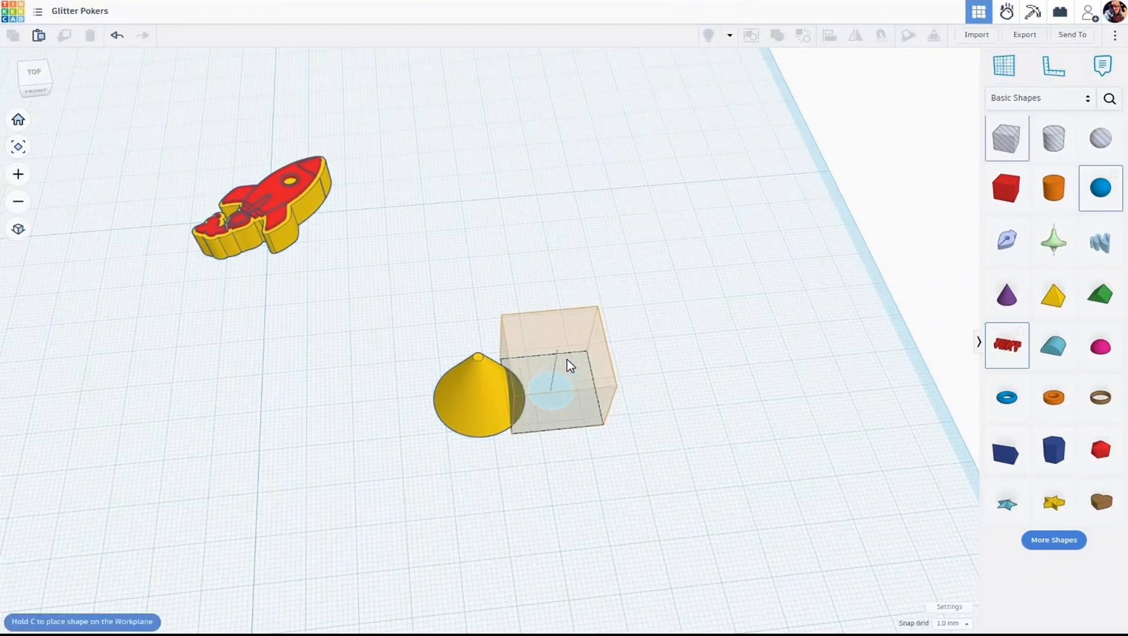
click(576, 405)
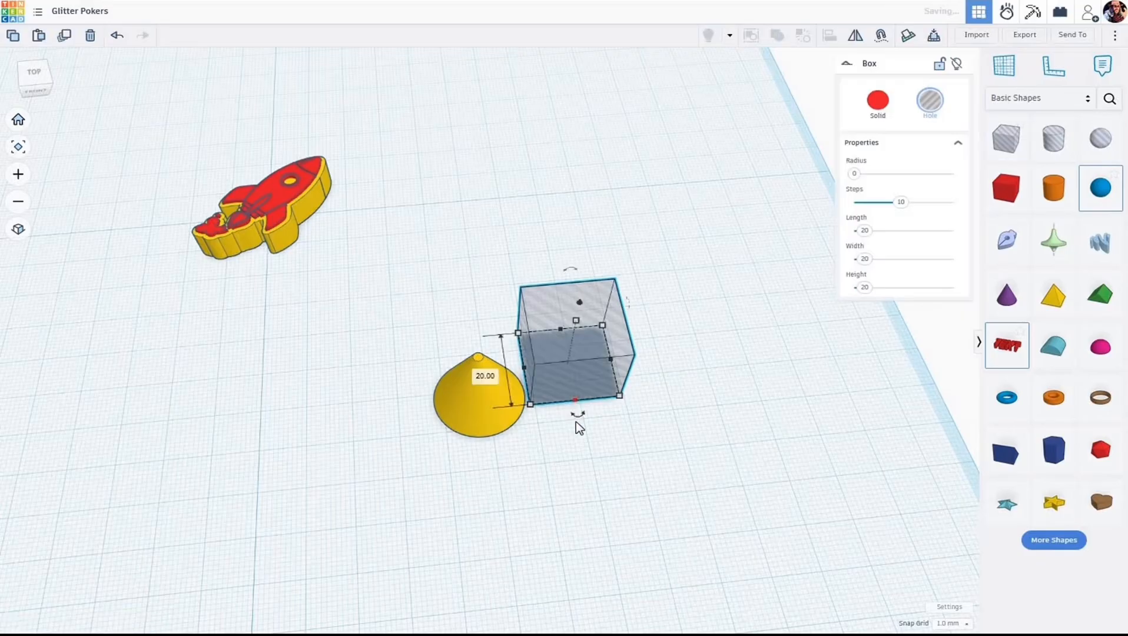
right_drag(594, 470, 587, 381)
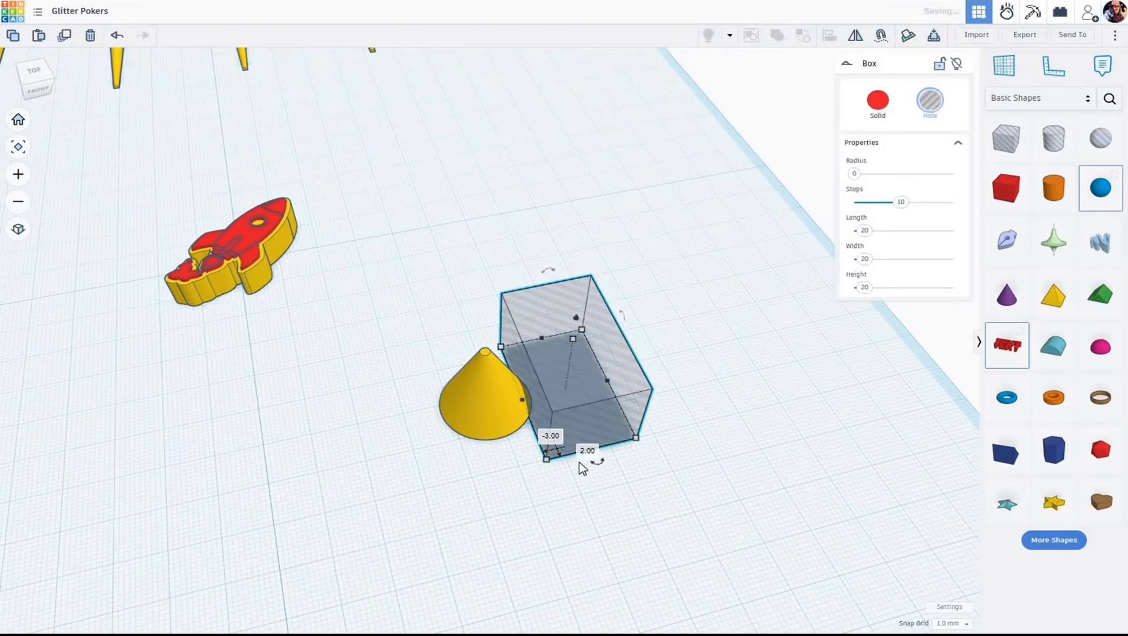
right_drag(644, 454, 648, 446)
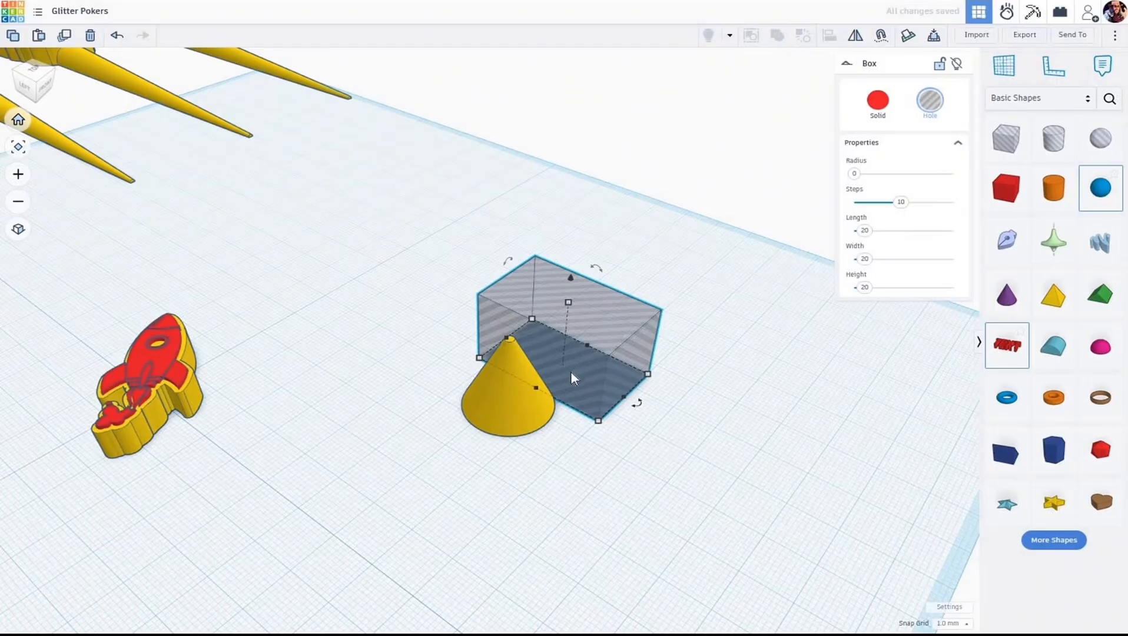
- Seat a duplicate hole box flush against the first one's cone-facing side using a temporary workplane, and restore the base workplane
key(w)
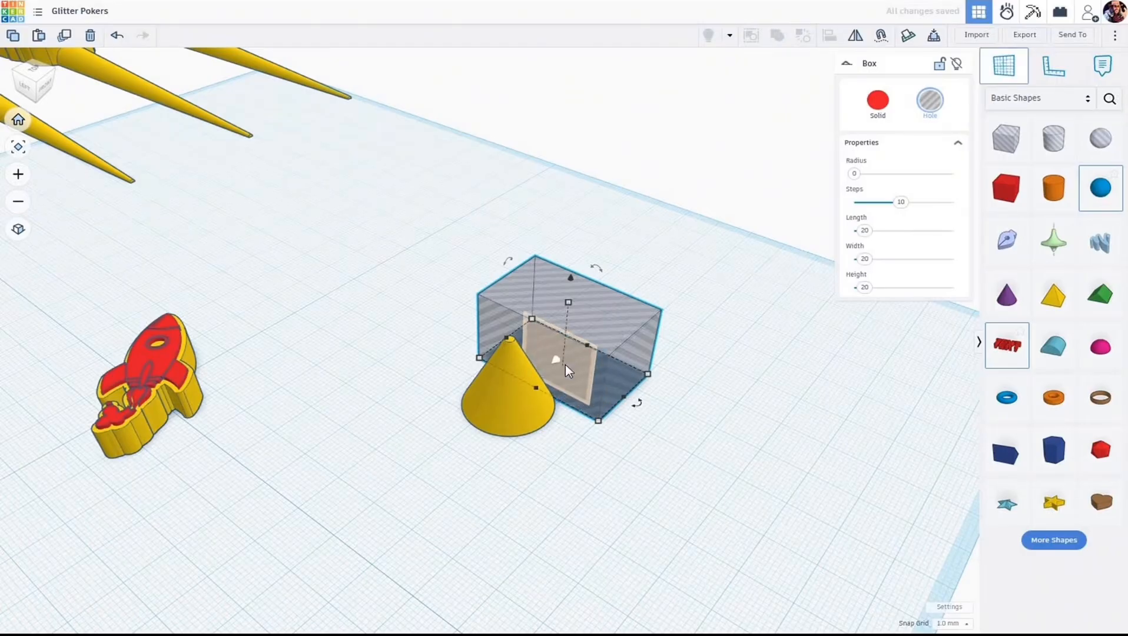
click(565, 369)
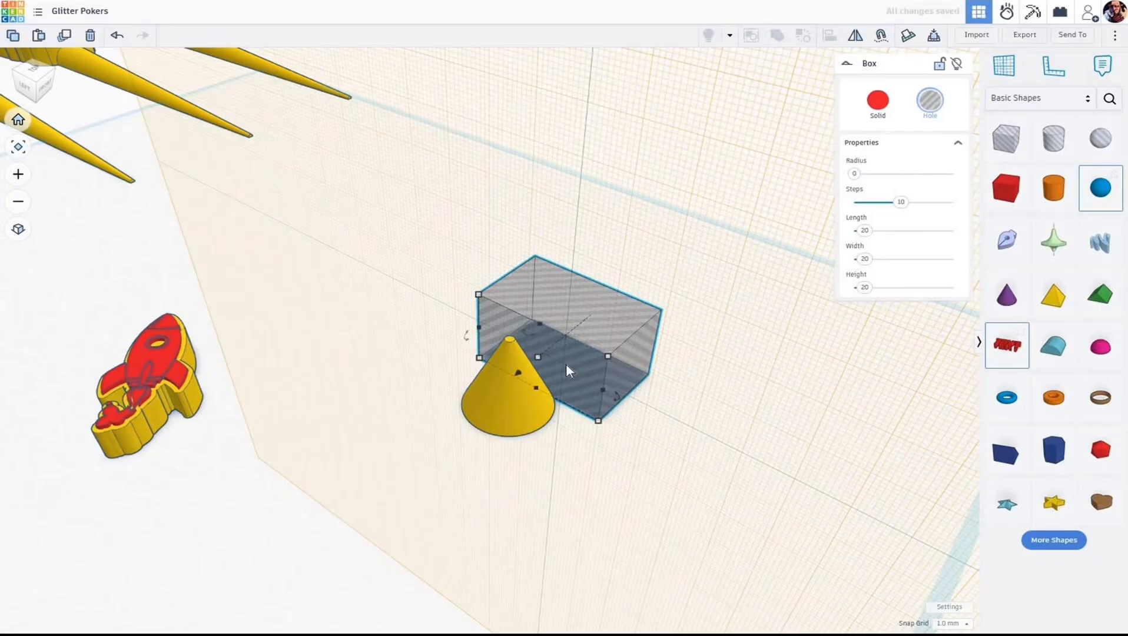
key(d)
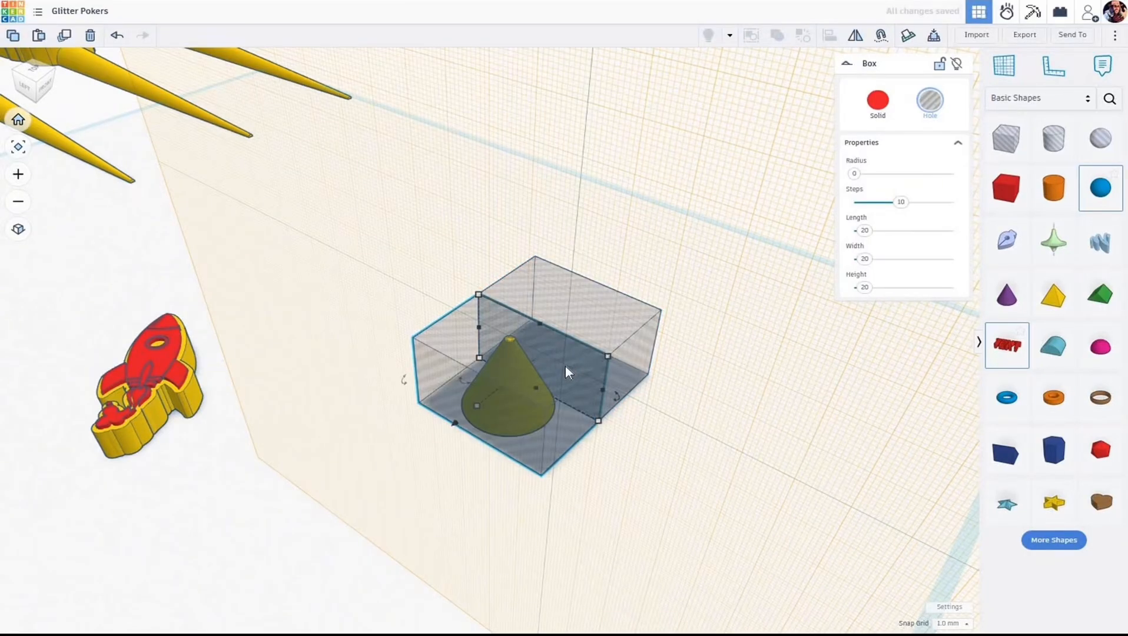
key(w)
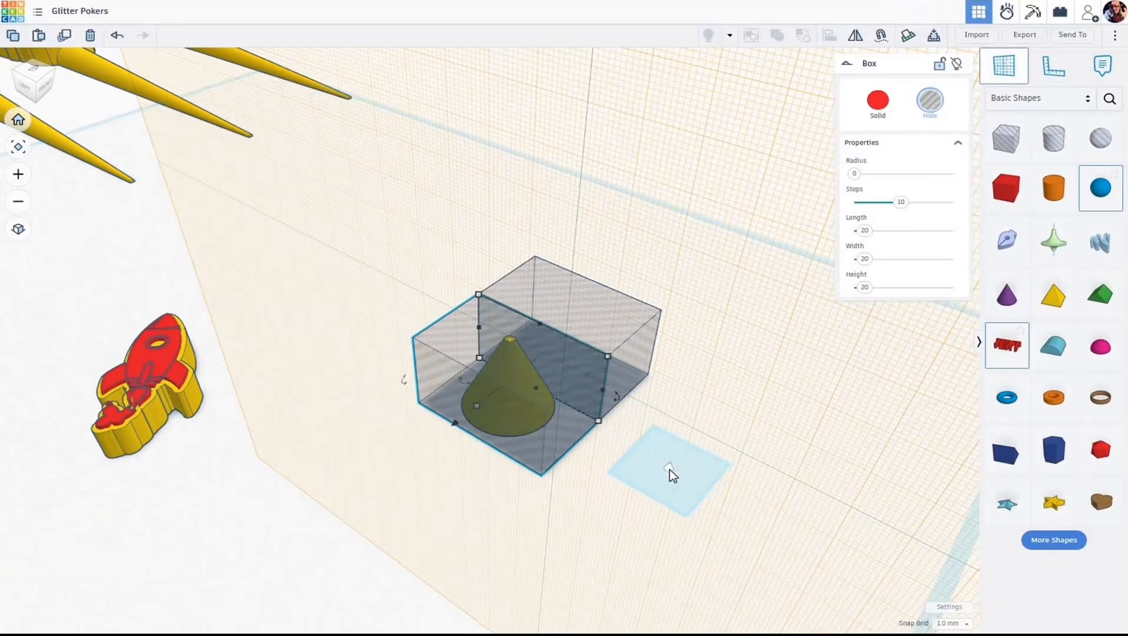
click(671, 470)
- Select the two adjoining hole boxes and group them as a bundle
right_drag(649, 482, 462, 268)
drag(463, 269, 529, 318)
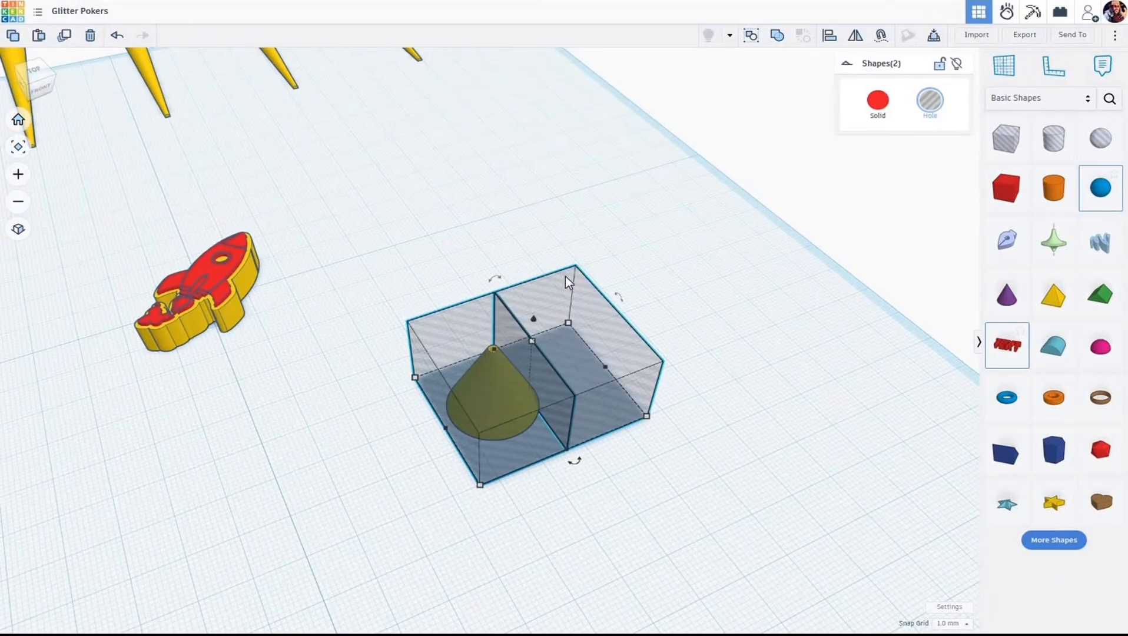
key(ctrl+g)
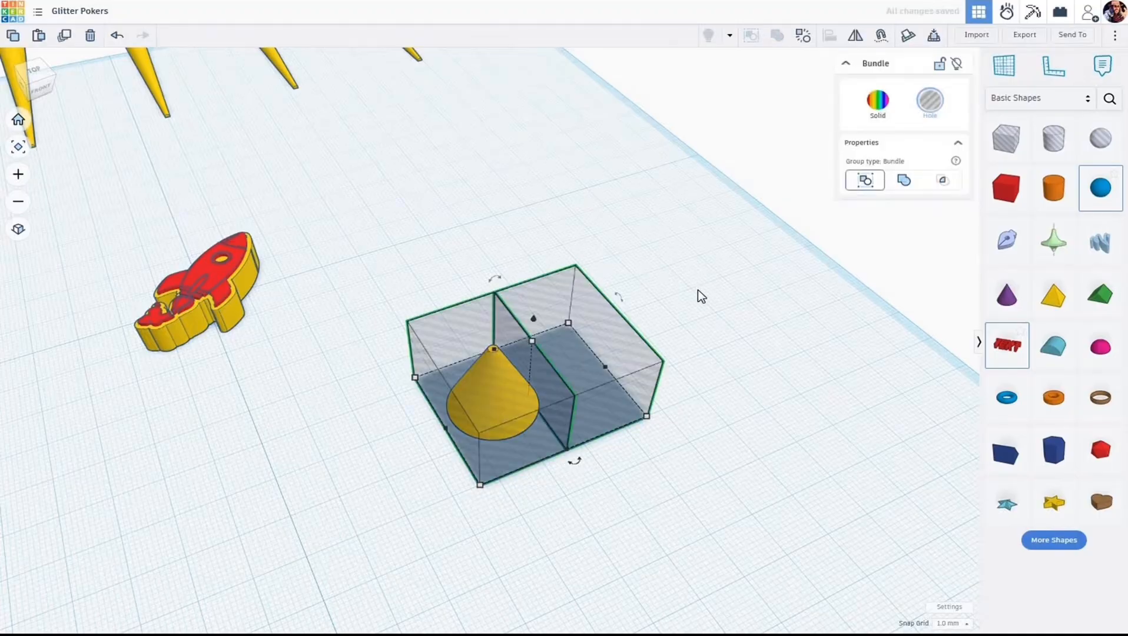
- Align the yellow cone with the hole box bundle so it is centered in both horizontal directions
right_drag(685, 344, 397, 290)
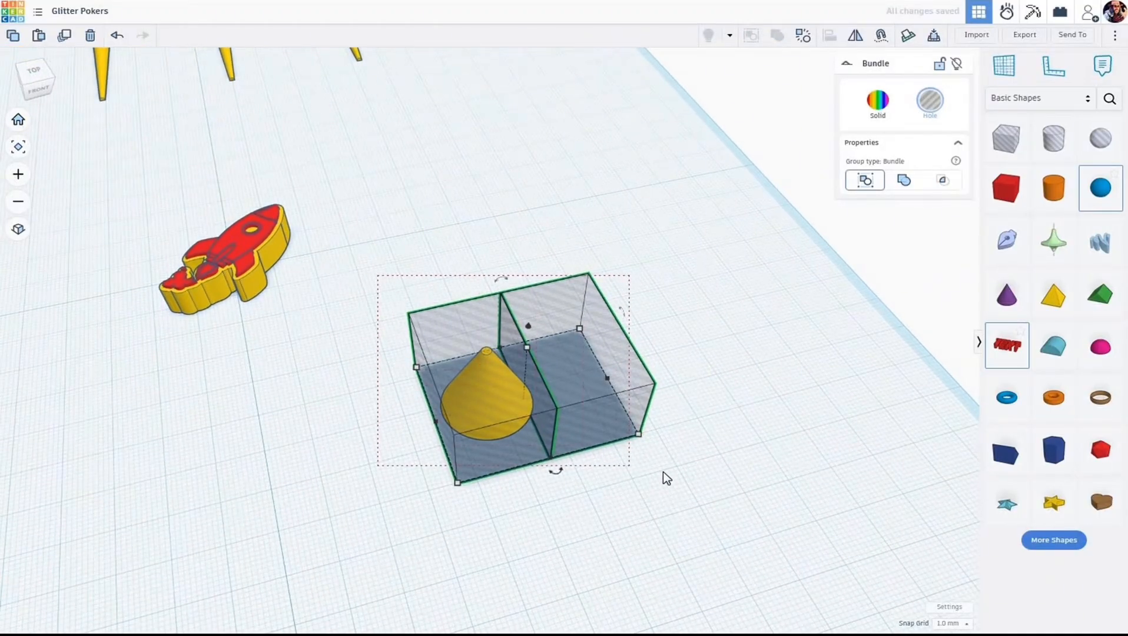
key(ctrl+shift+g)
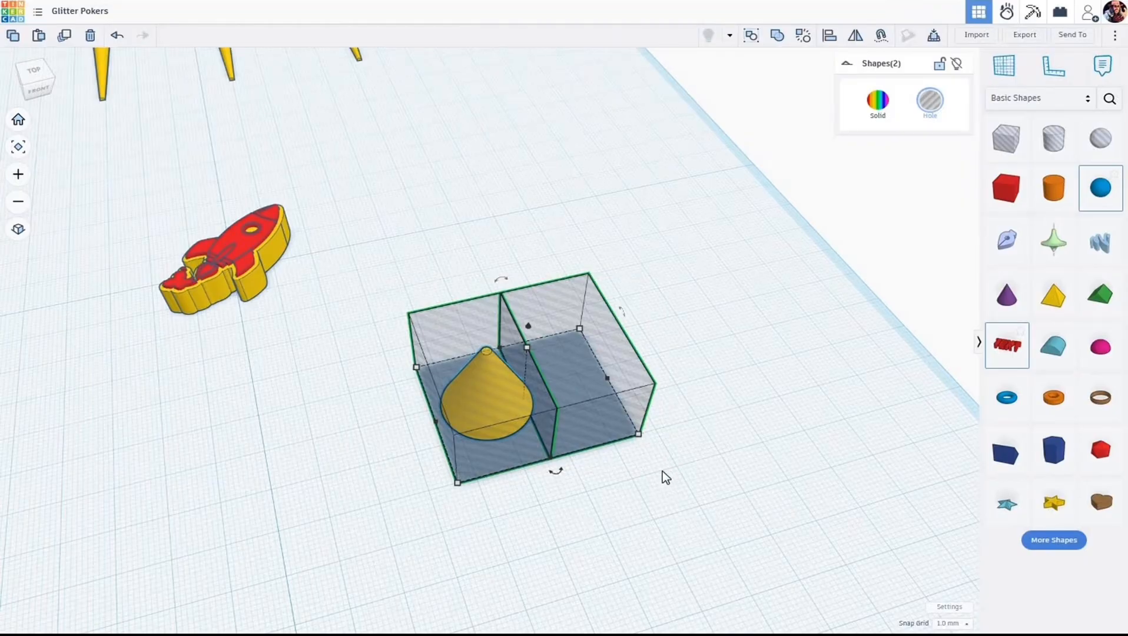
click(555, 469)
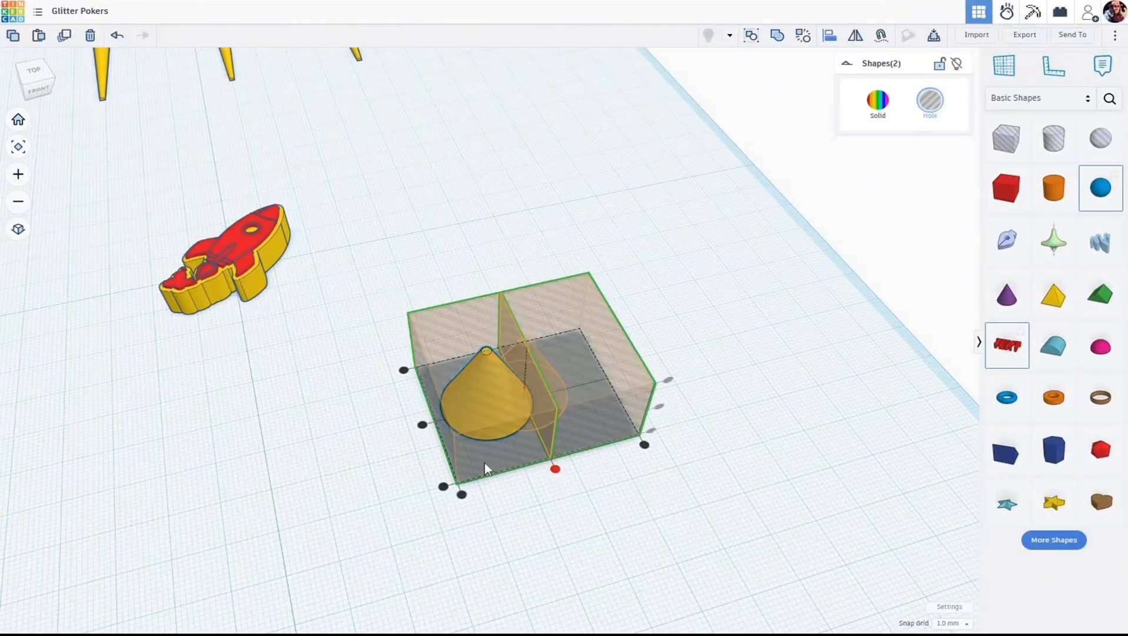
click(422, 425)
click(583, 522)
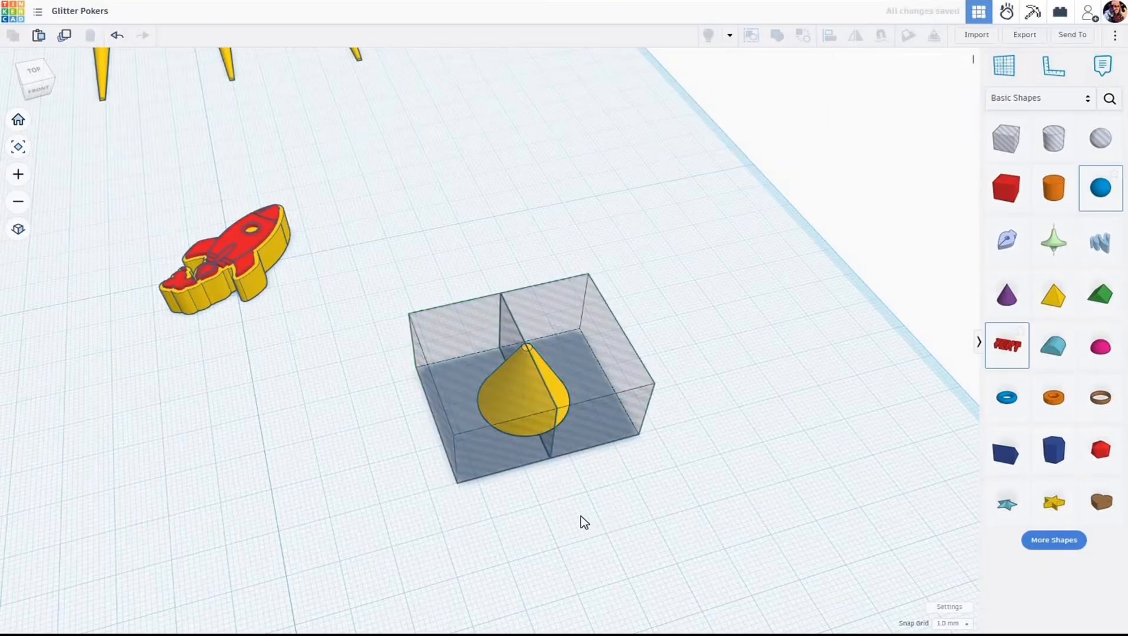
right_drag(583, 522, 566, 505)
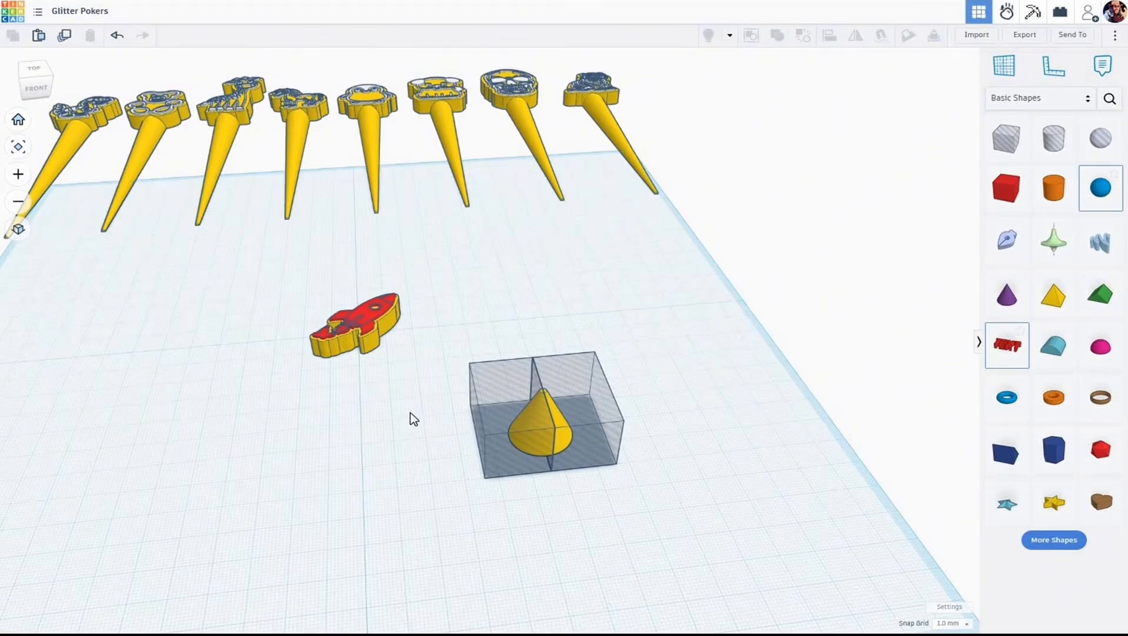
scroll(412, 418, up, 5)
scroll(449, 417, down, 4)
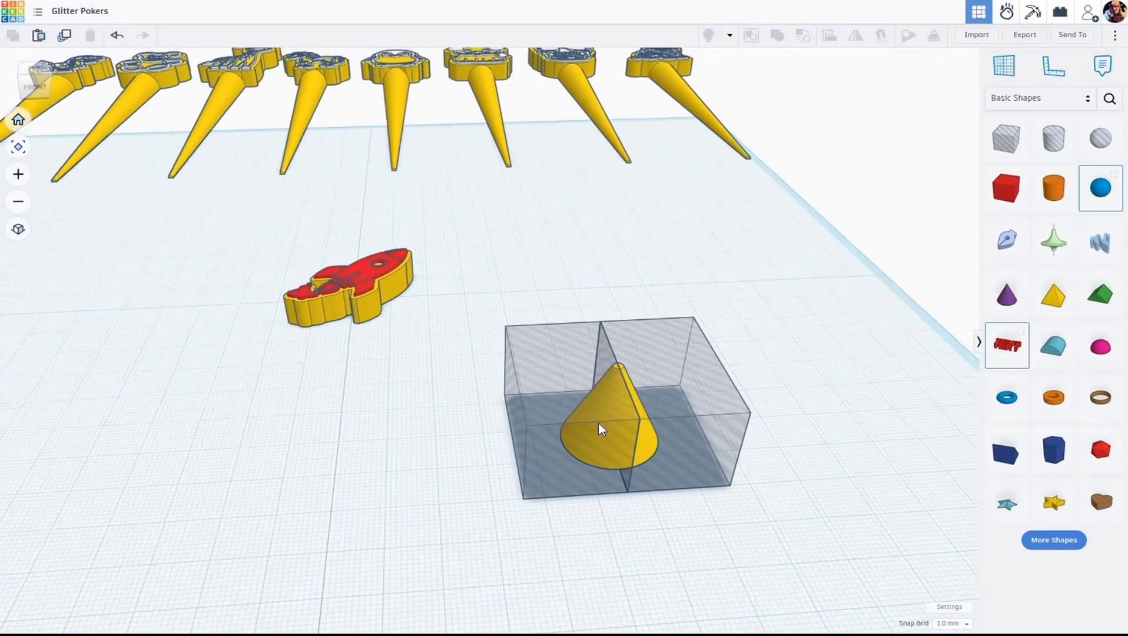
scroll(590, 415, up, 4)
scroll(584, 419, up, 6)
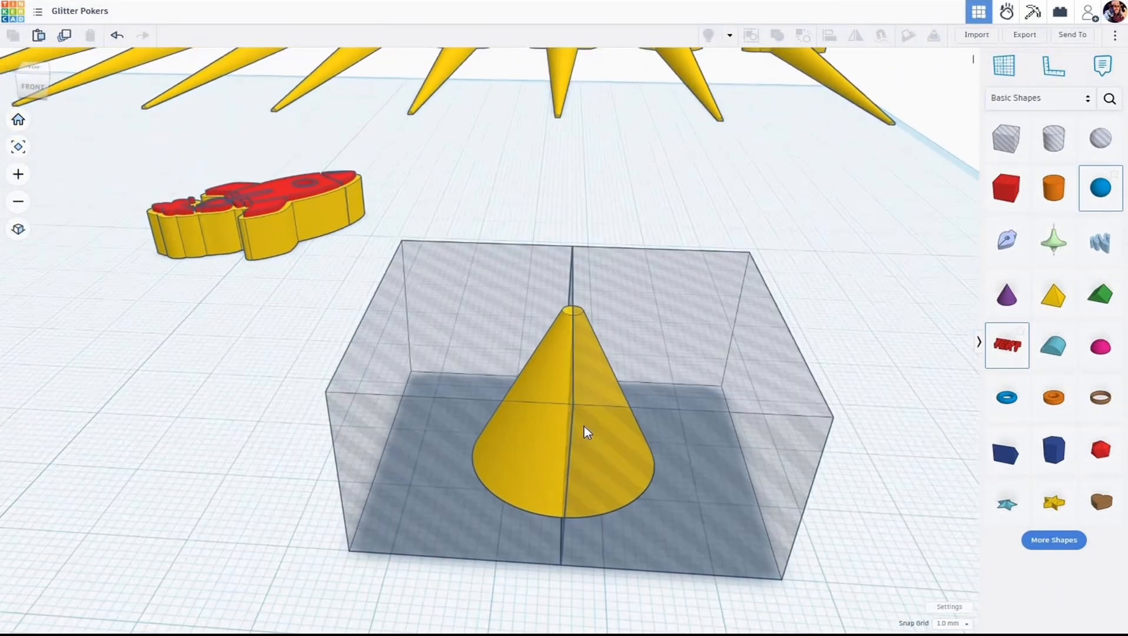